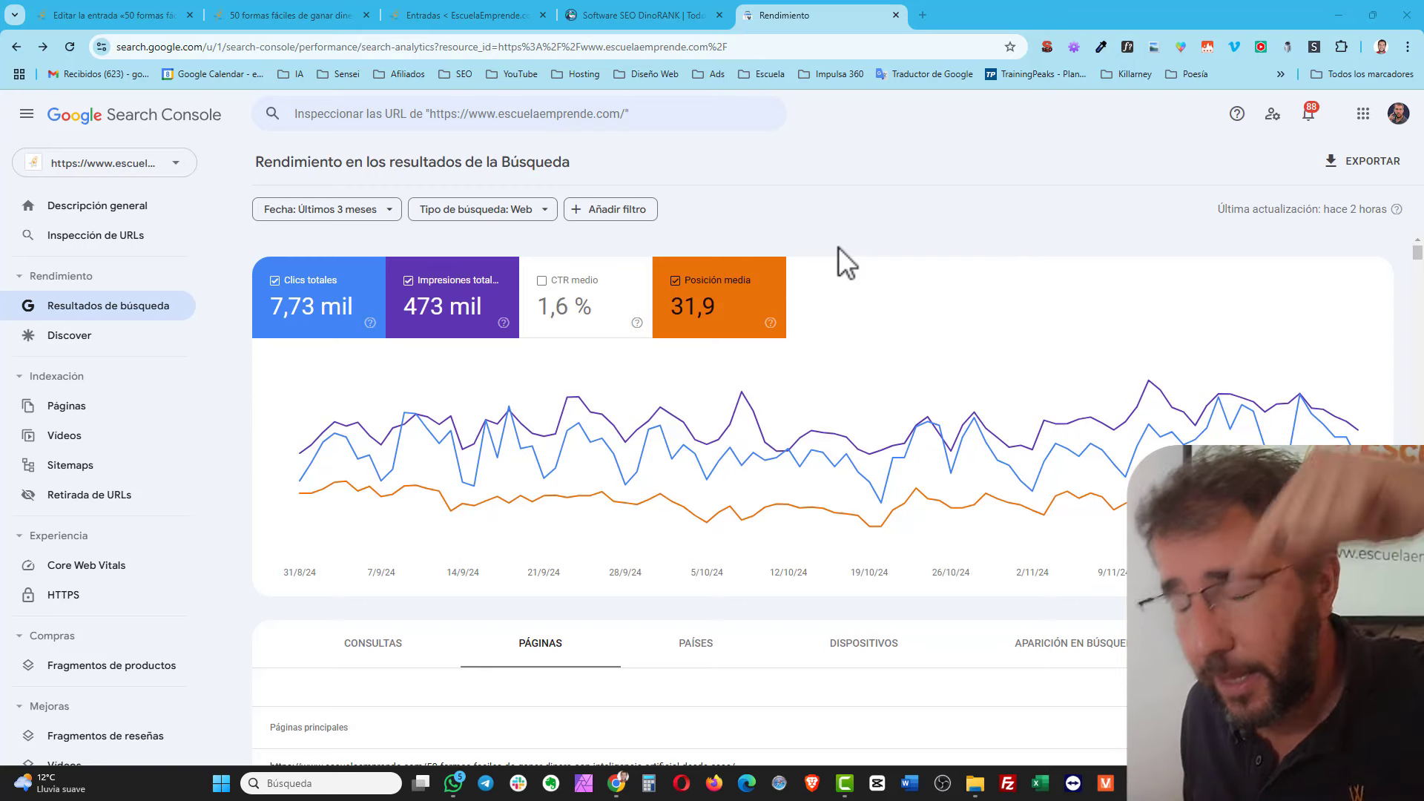
- Hide the average position metric in the search performance report and display it again
{"action": "mouse_move", "coordinate": [690, 547]}
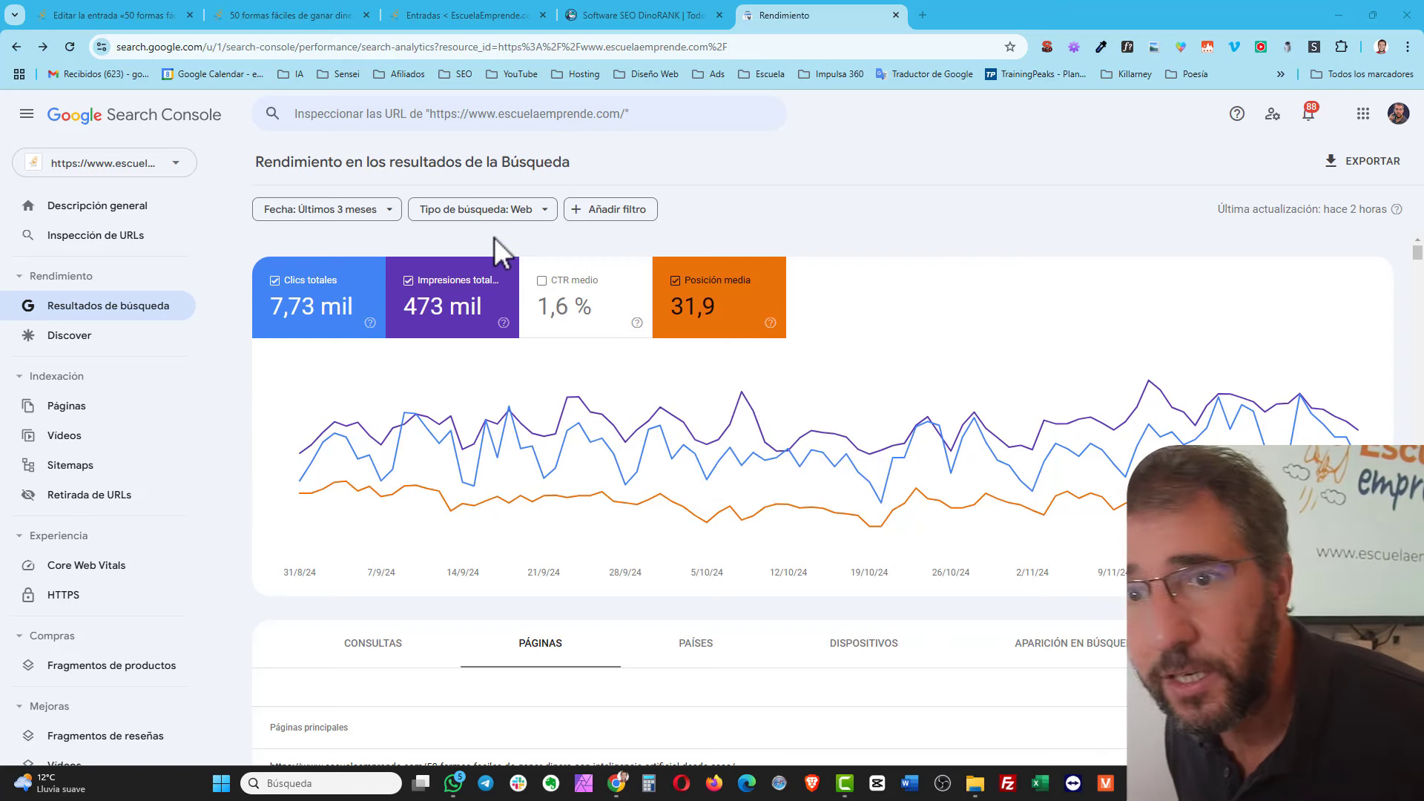
{"action": "left_click", "coordinate": [677, 300]}
{"action": "left_click", "coordinate": [680, 297]}
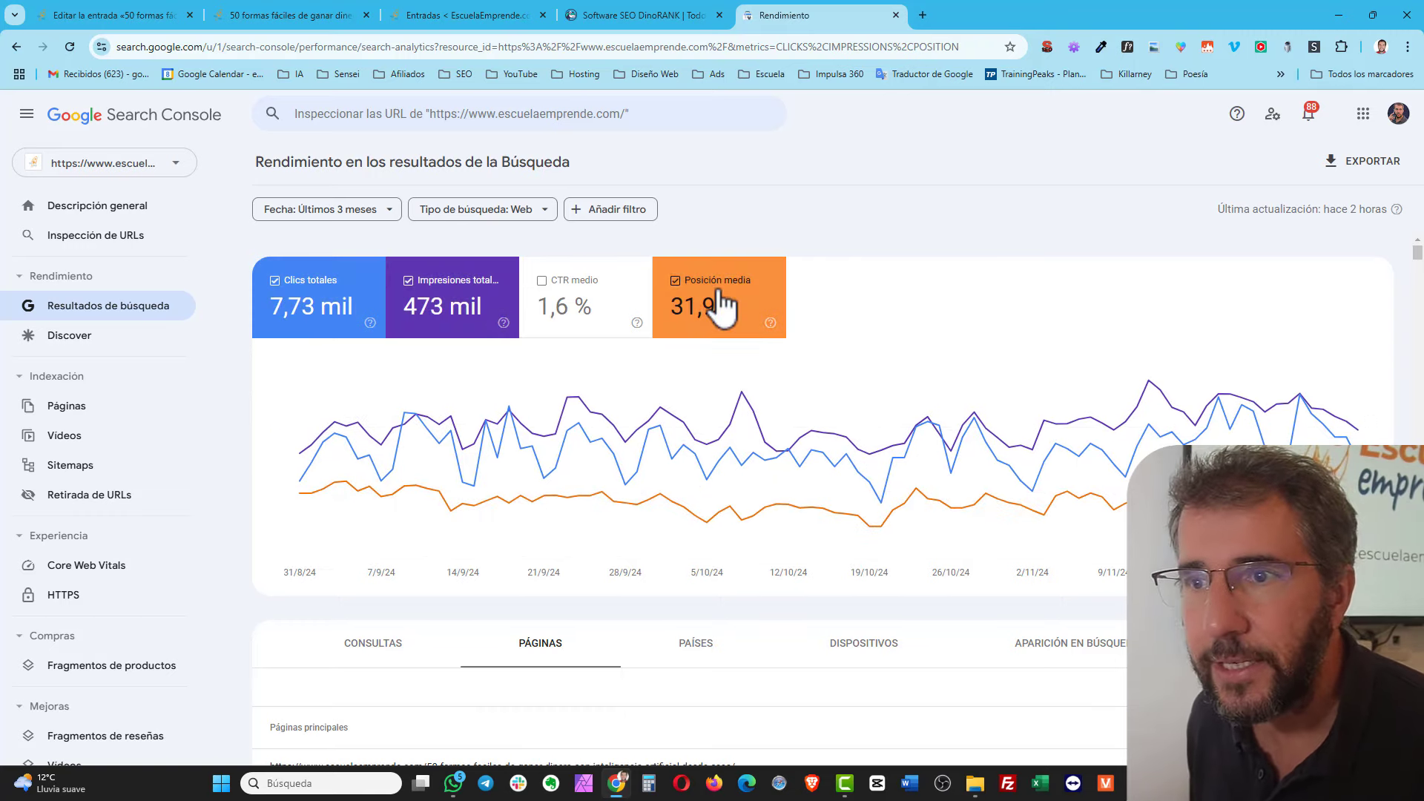
- View the site's main search queries and return to the list of top pages
{"action": "scroll", "coordinate": [843, 265], "scroll_direction": "down", "scroll_amount": 1}
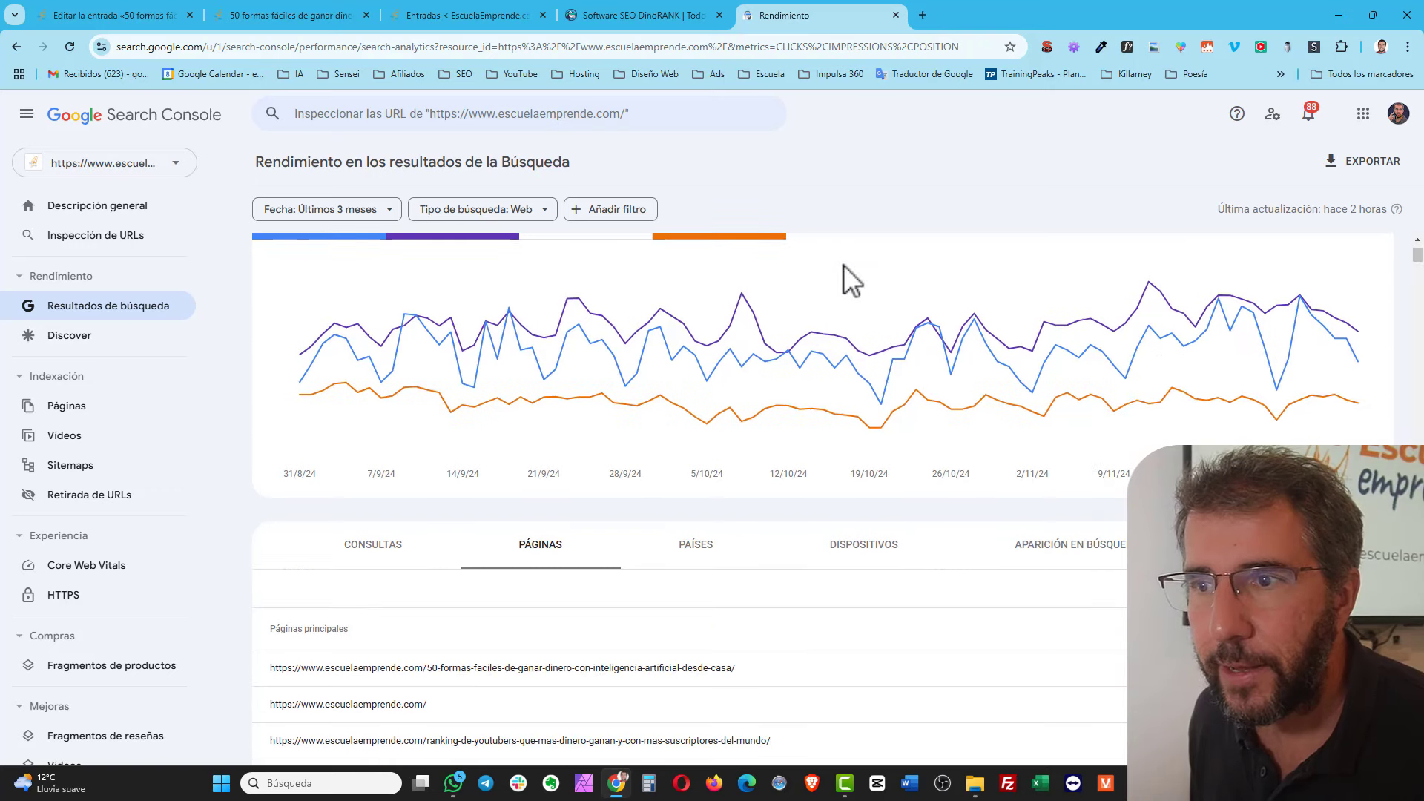
{"action": "scroll", "coordinate": [843, 265], "scroll_direction": "down", "scroll_amount": 2}
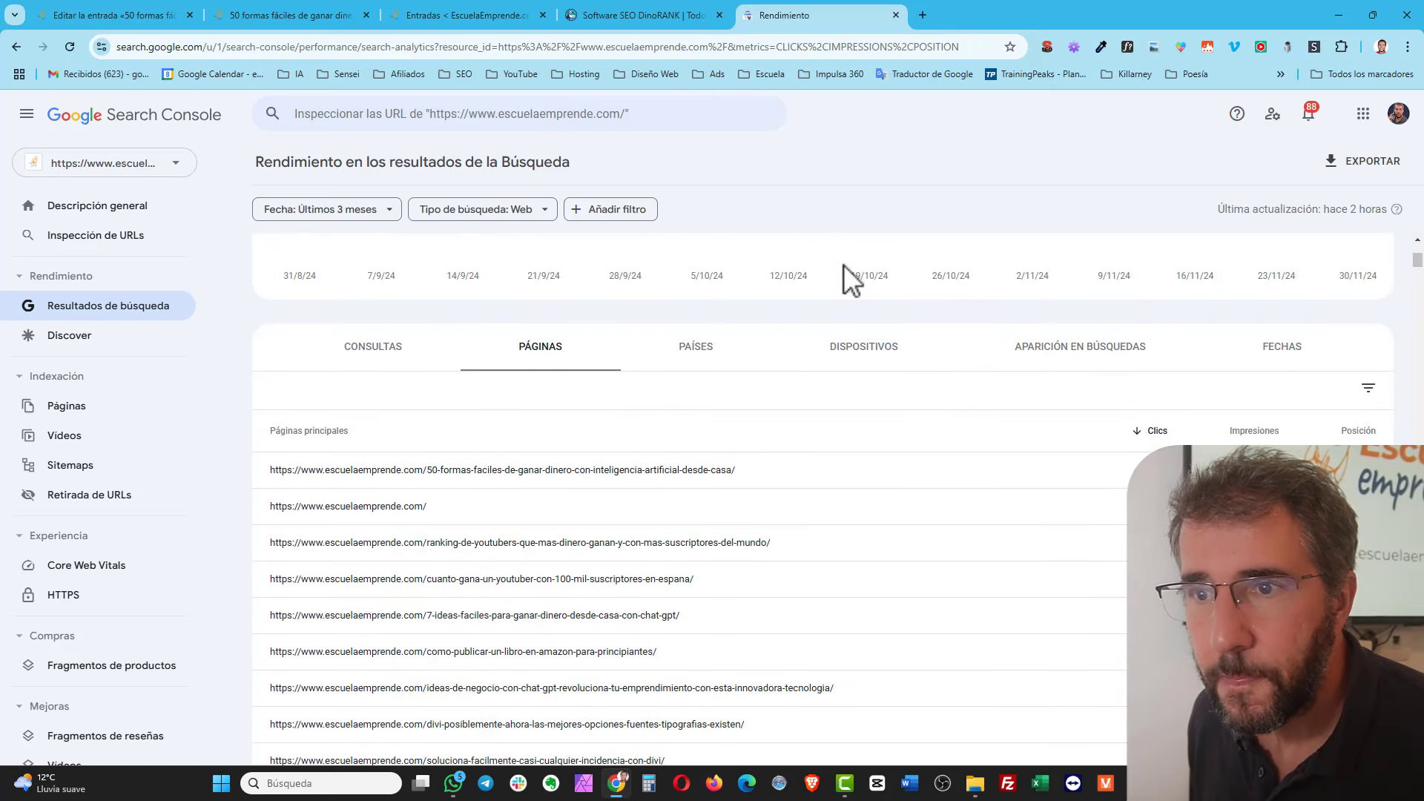
{"action": "left_click", "coordinate": [380, 375]}
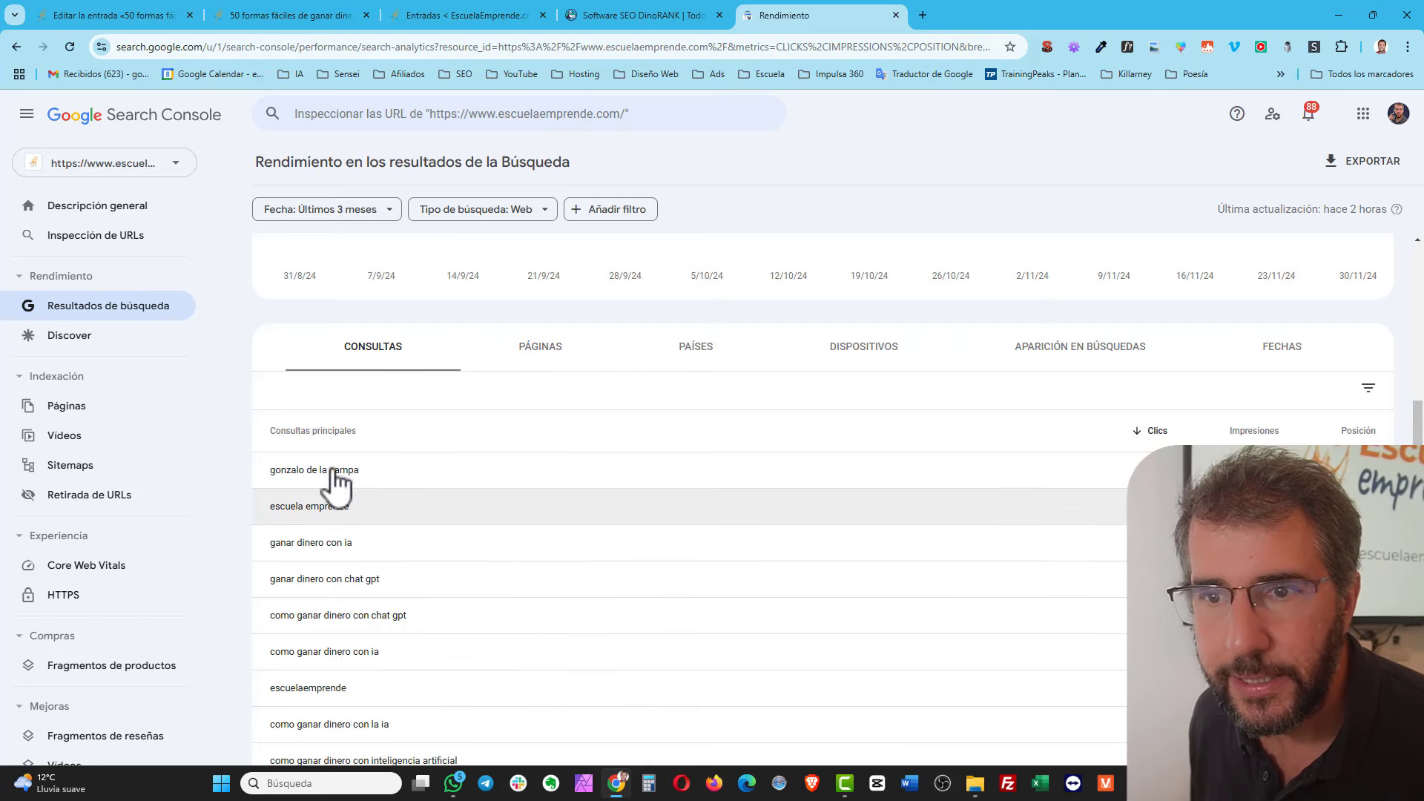
{"action": "left_click", "coordinate": [539, 344]}
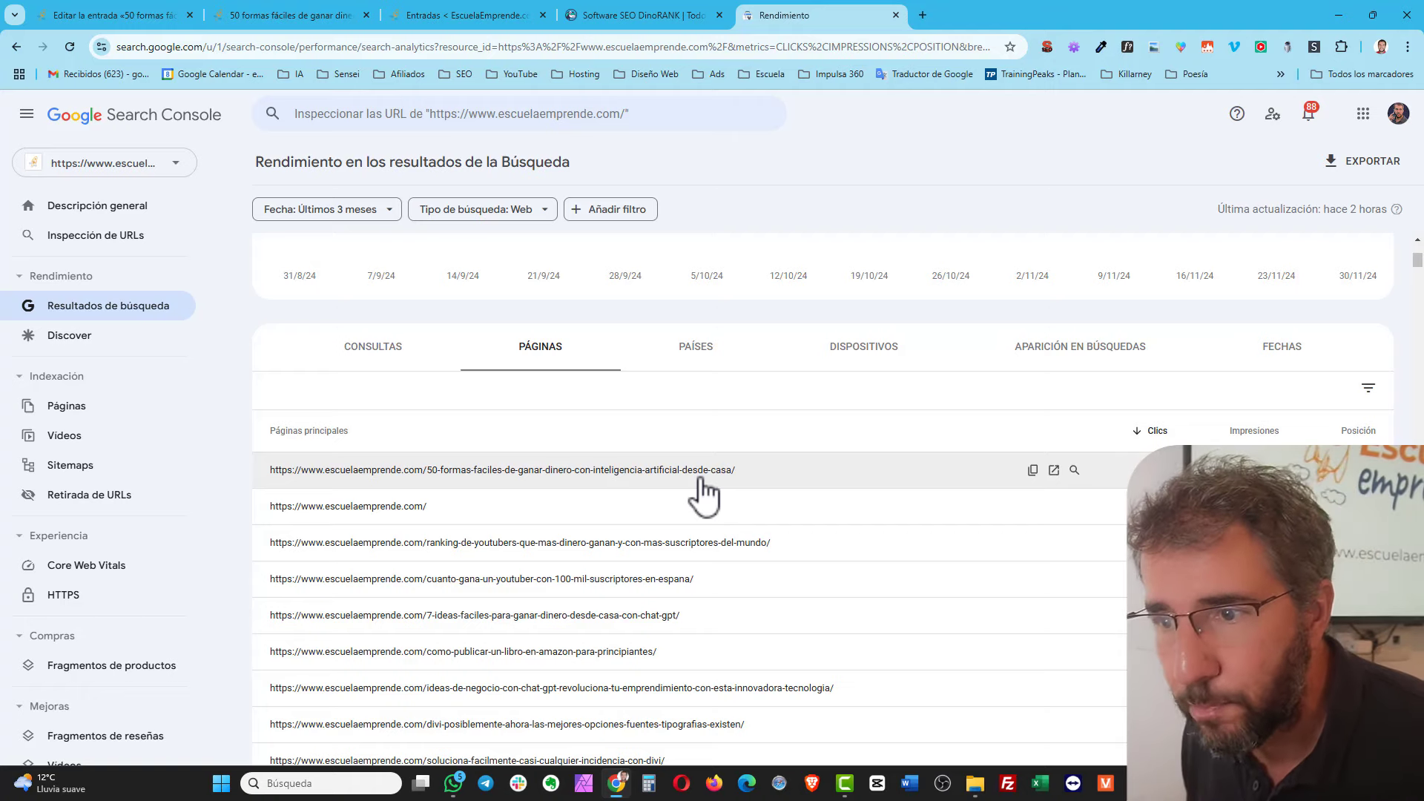
- Examine the site's top pages with their clicks, impressions and positions, including the overall average position
{"action": "scroll", "coordinate": [703, 493], "scroll_direction": "down", "scroll_amount": 4}
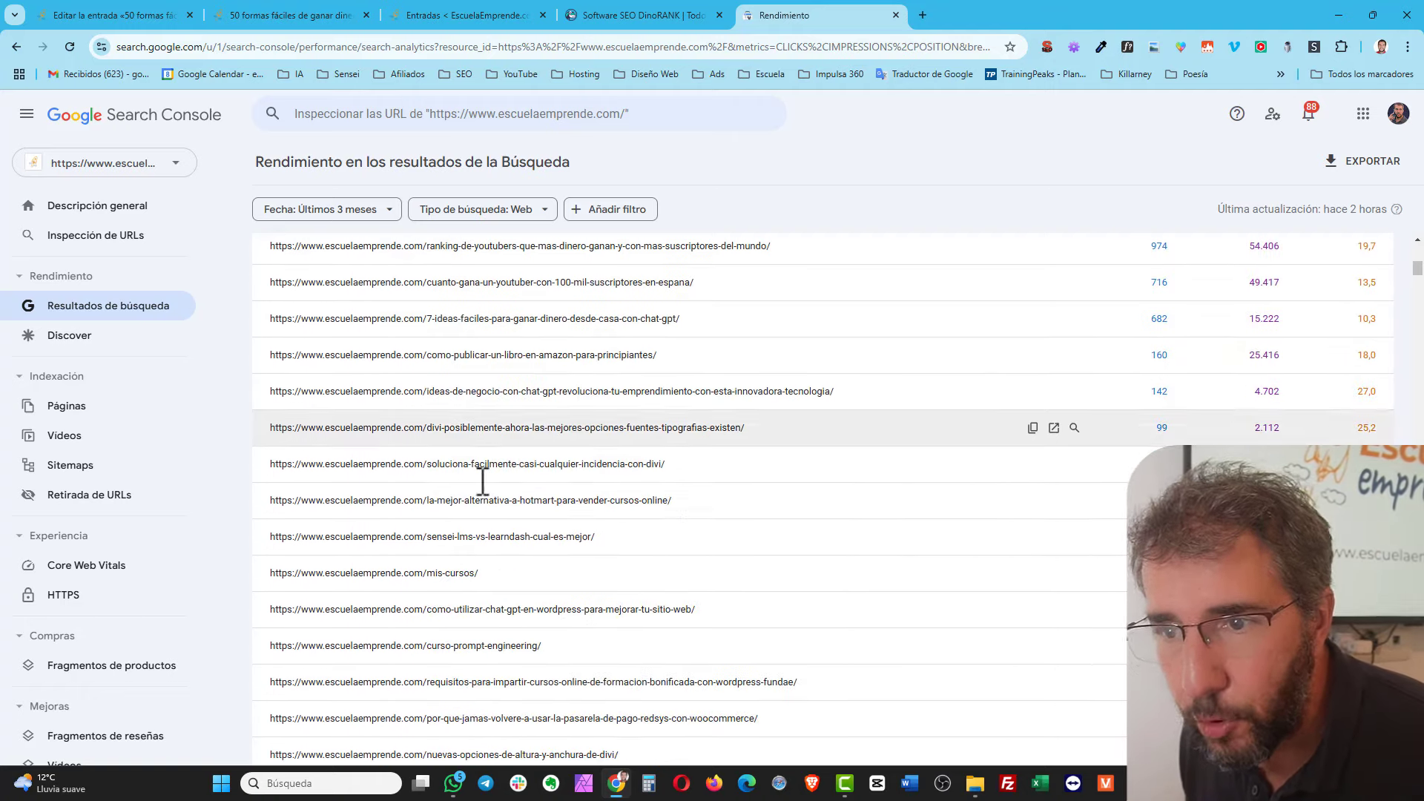
{"action": "scroll", "coordinate": [511, 378], "scroll_direction": "down", "scroll_amount": 4}
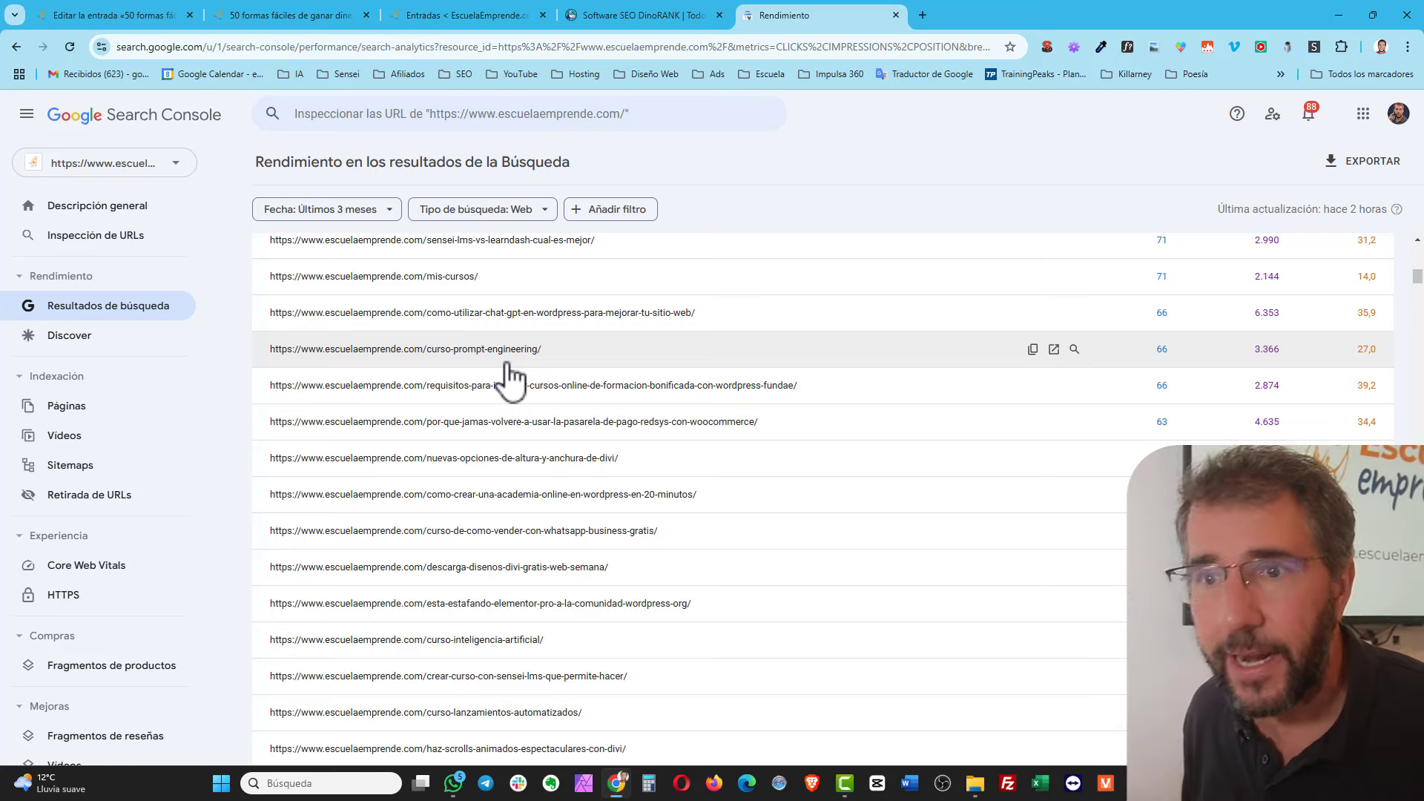
{"action": "scroll", "coordinate": [511, 378], "scroll_direction": "up", "scroll_amount": 7}
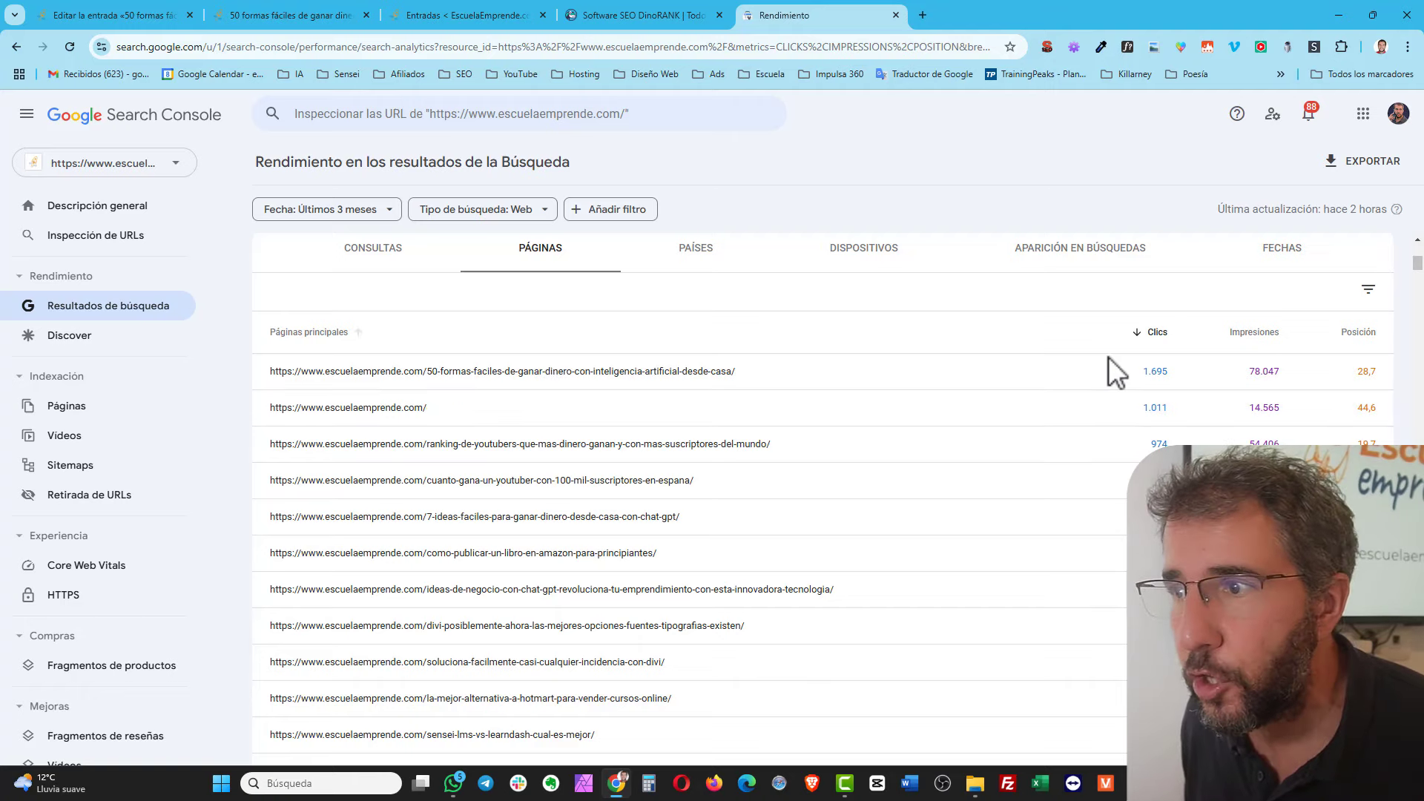
{"action": "mouse_move", "coordinate": [1105, 371]}
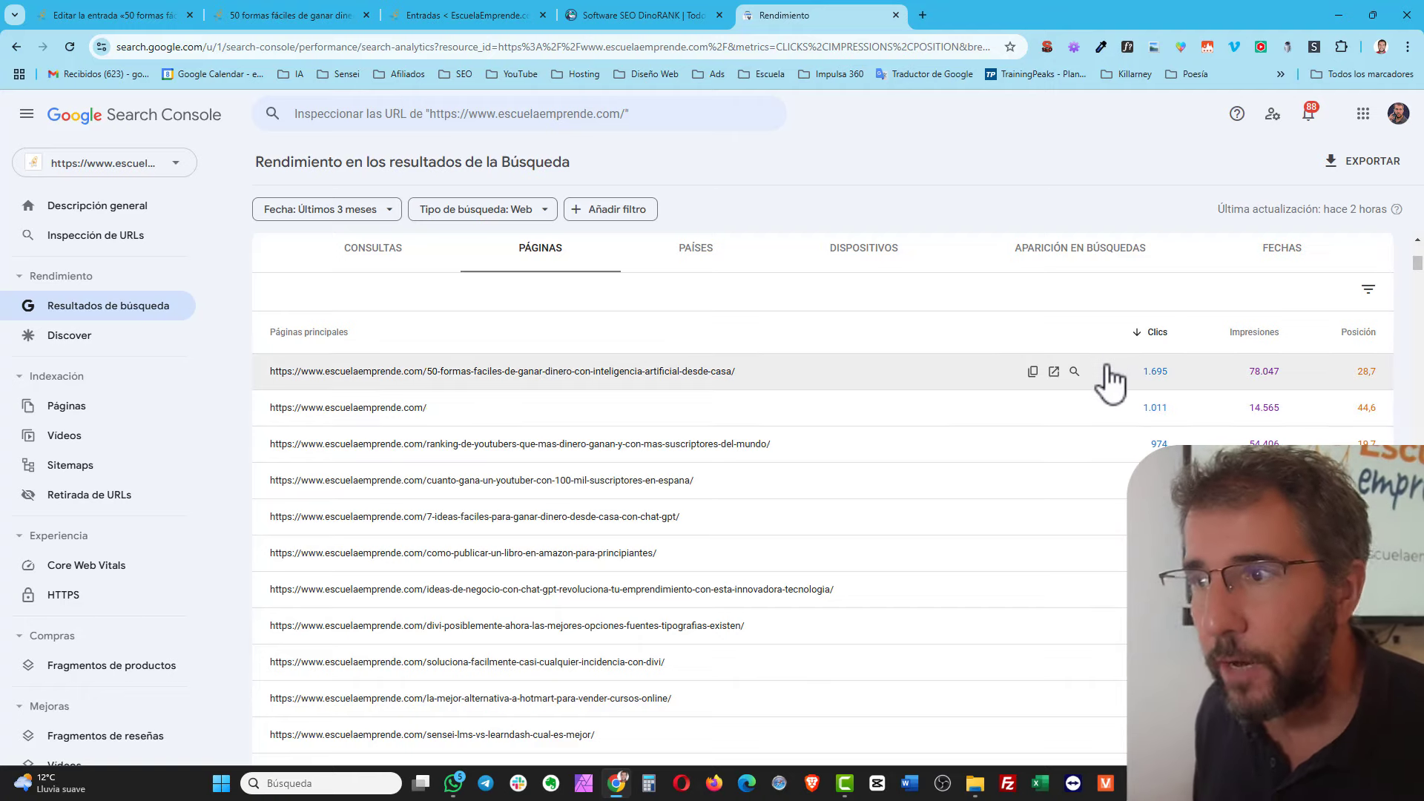
{"action": "scroll", "coordinate": [820, 499], "scroll_direction": "down", "scroll_amount": 3}
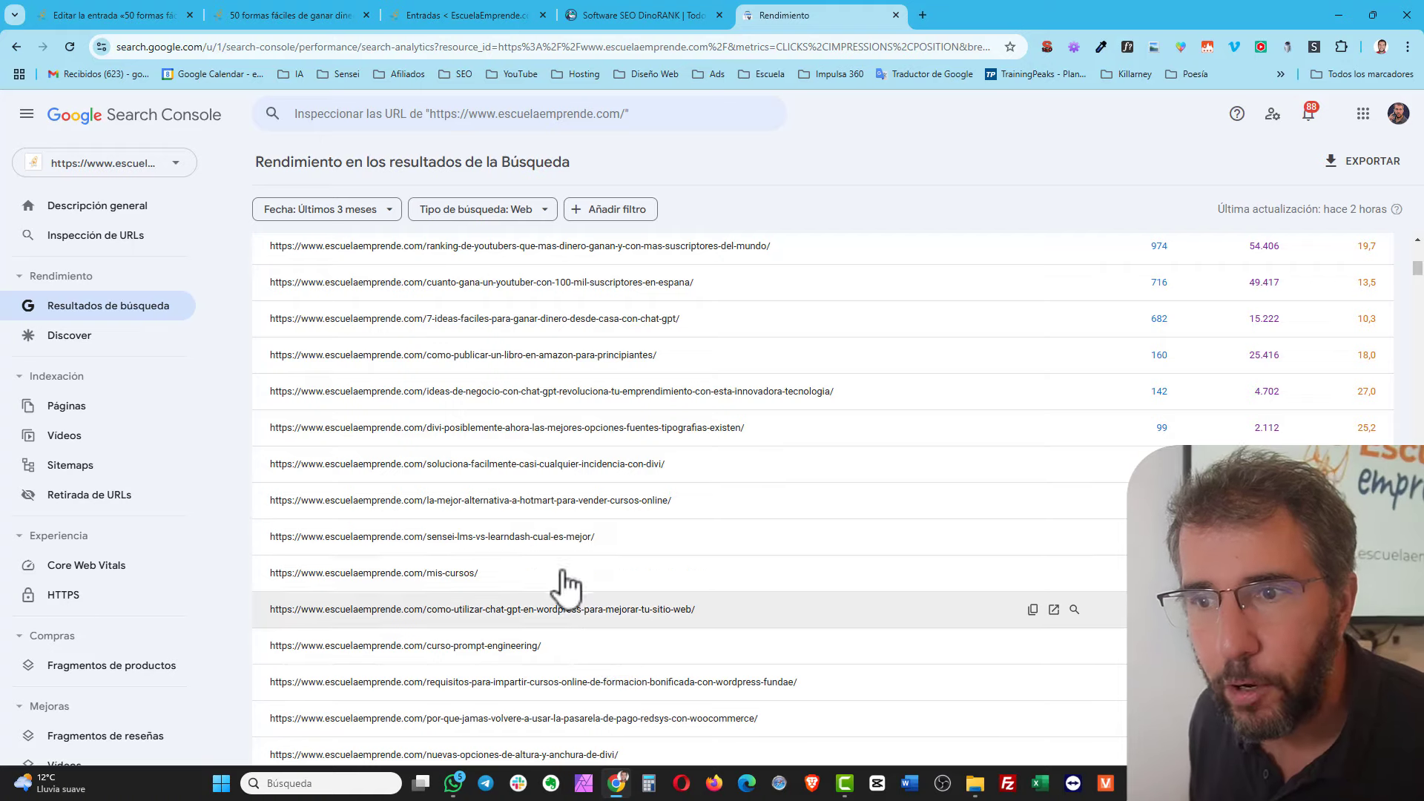
{"action": "scroll", "coordinate": [568, 586], "scroll_direction": "down", "scroll_amount": 4}
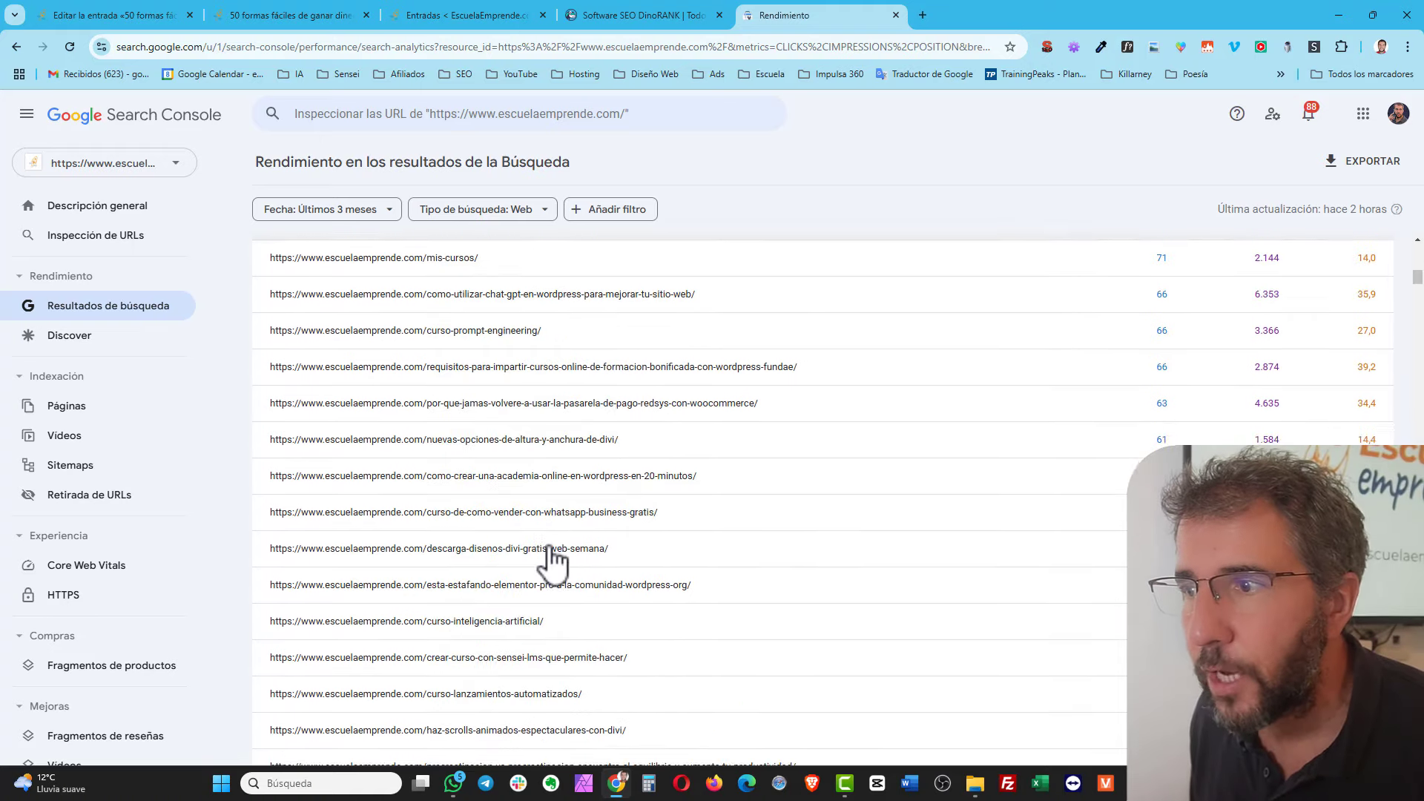
{"action": "scroll", "coordinate": [550, 550], "scroll_direction": "down", "scroll_amount": 6}
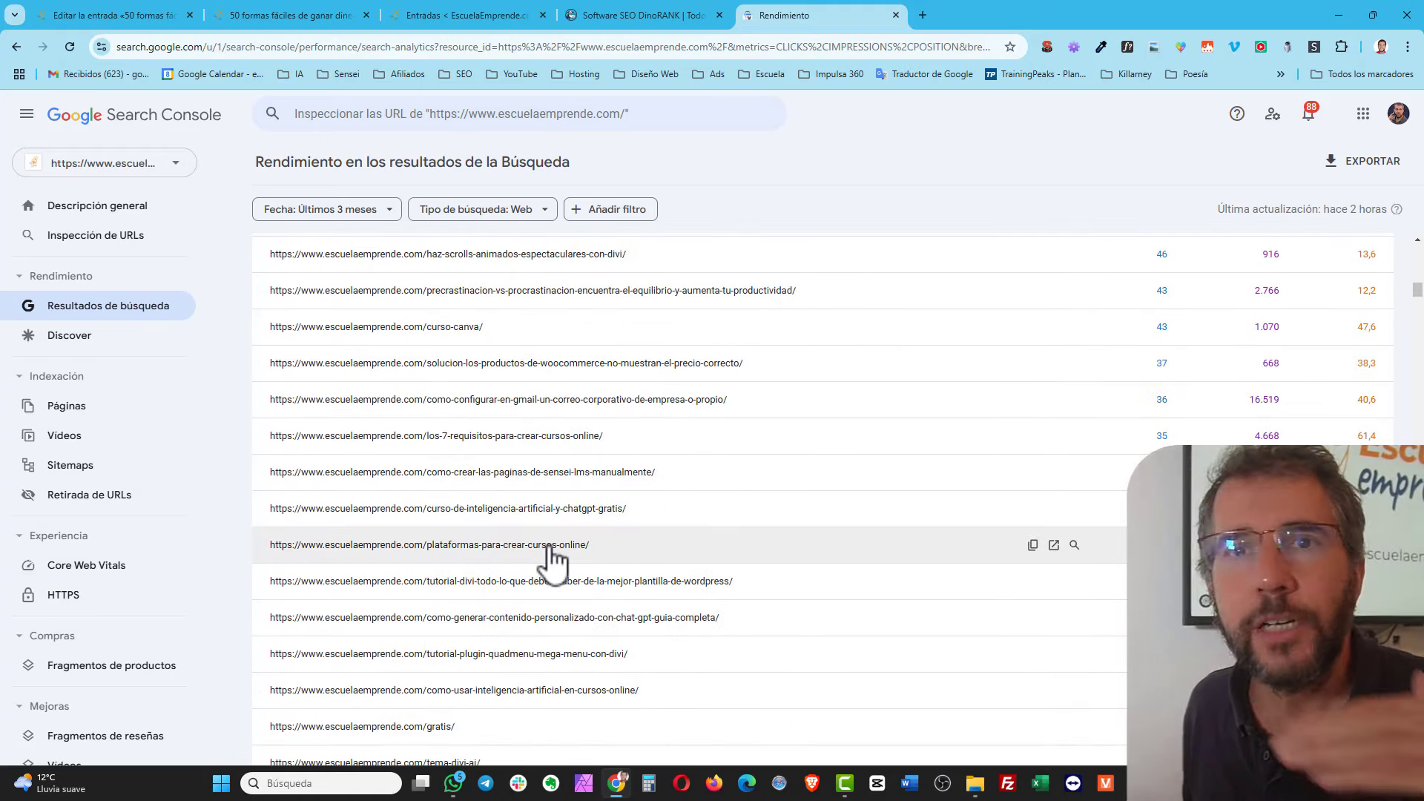
{"action": "scroll", "coordinate": [695, 558], "scroll_direction": "down", "scroll_amount": 5}
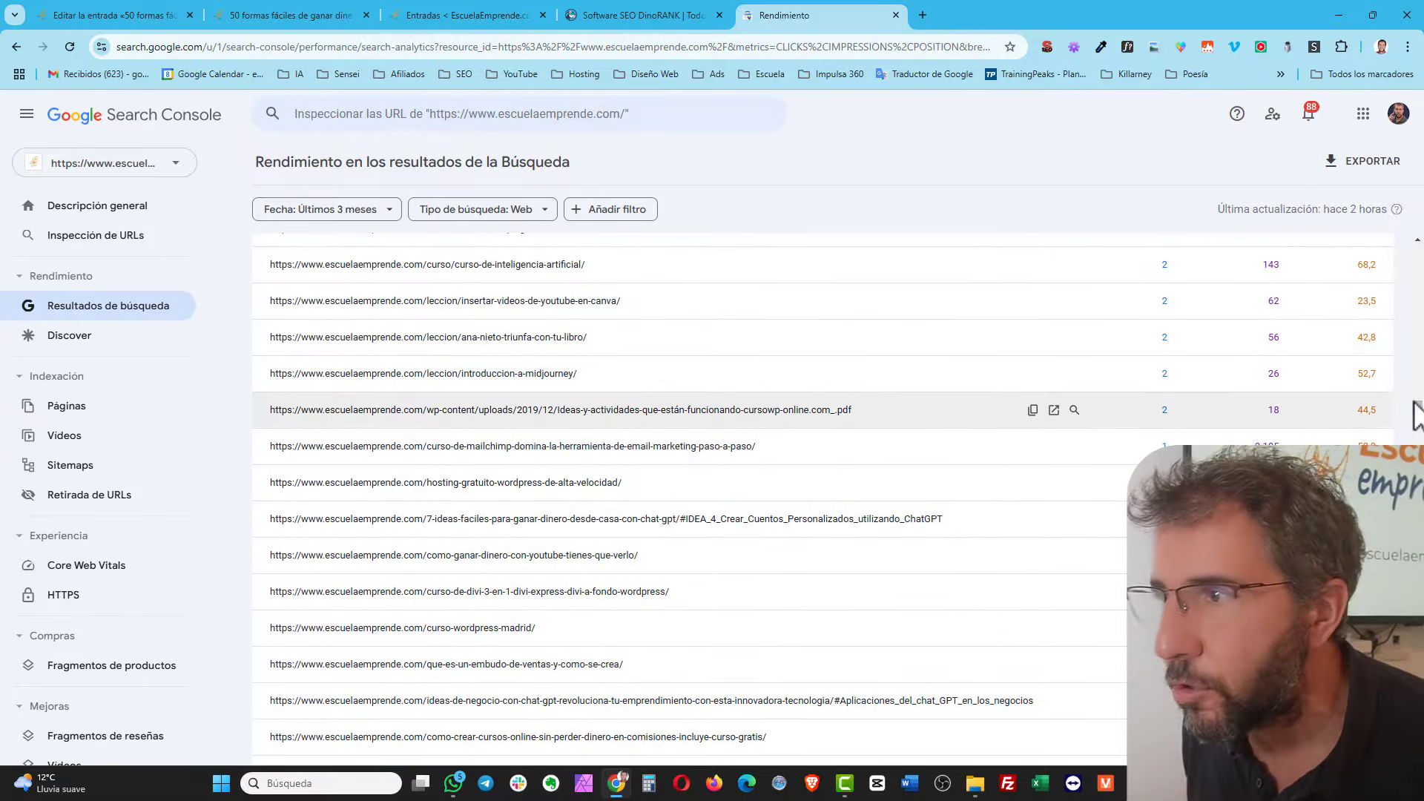
{"action": "scroll", "coordinate": [667, 409], "scroll_direction": "up", "scroll_amount": 10}
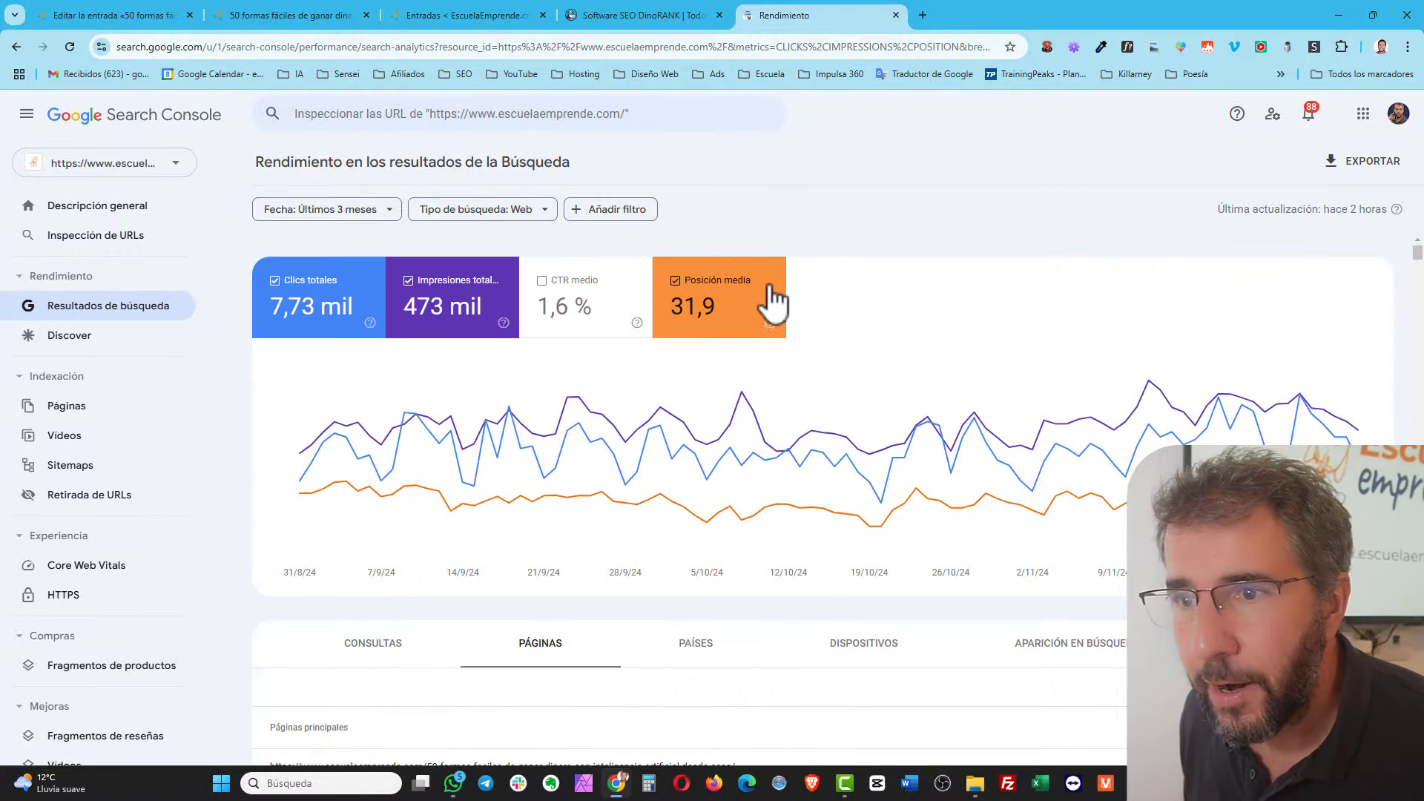
{"action": "scroll", "coordinate": [768, 312], "scroll_direction": "down", "scroll_amount": 6}
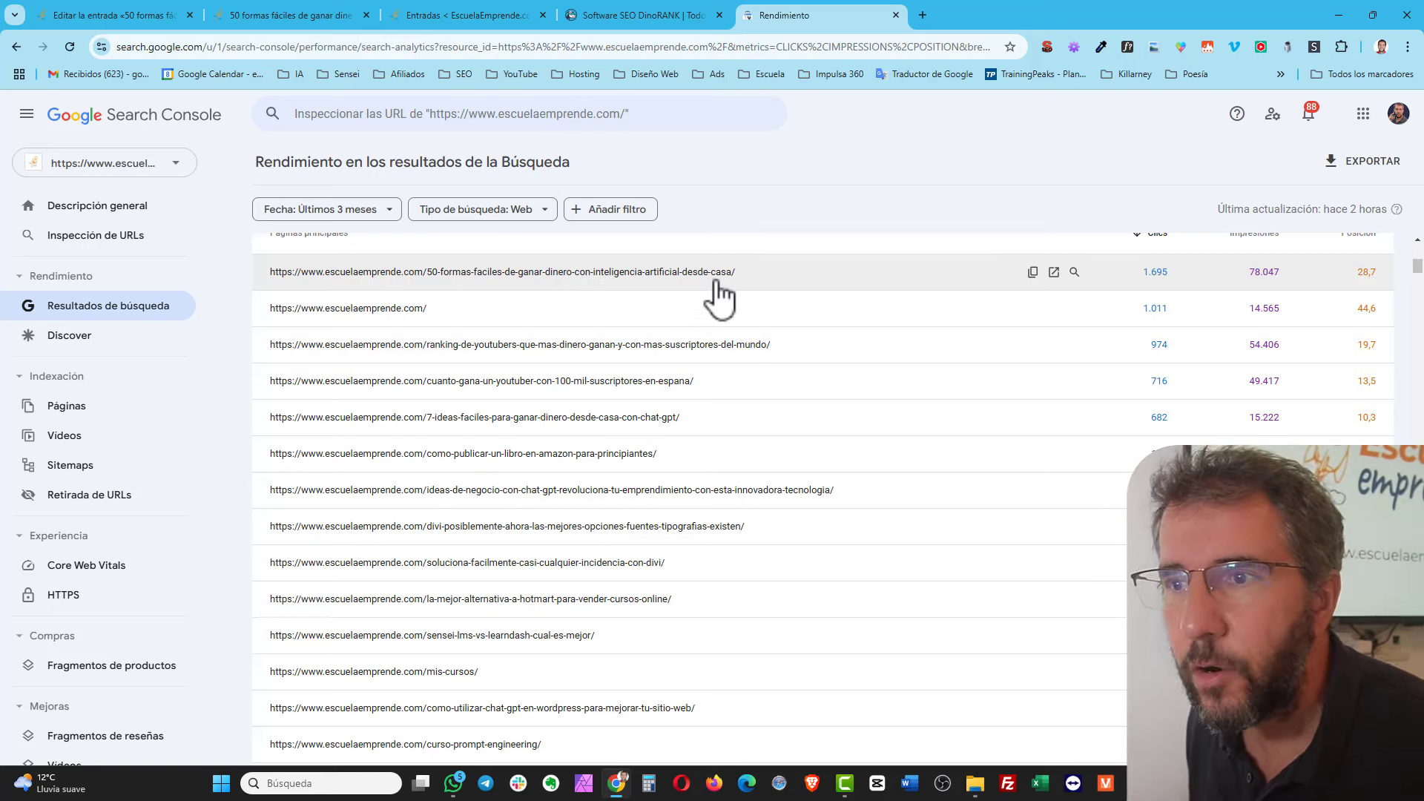
{"action": "scroll", "coordinate": [994, 360], "scroll_direction": "up", "scroll_amount": 1}
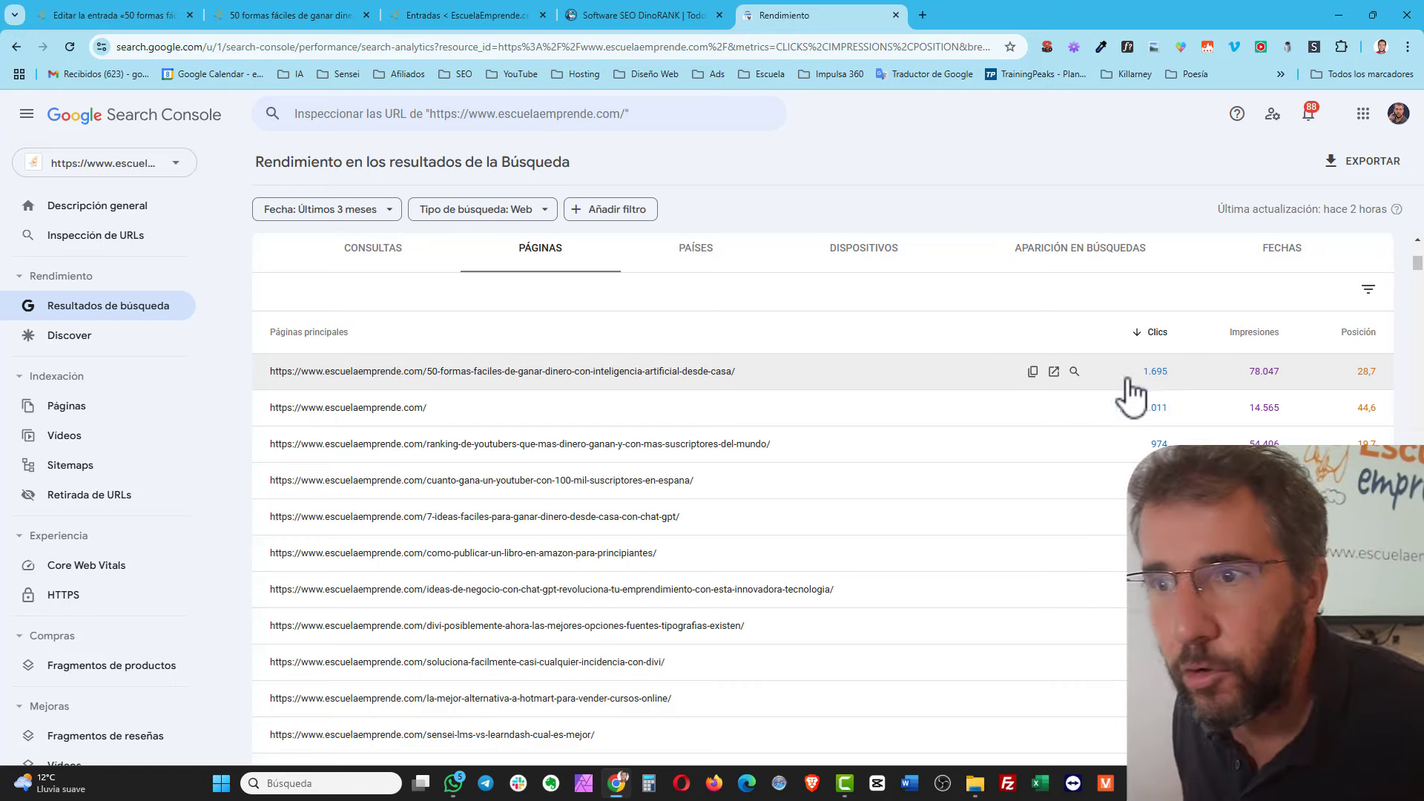
- Filter the performance report to the page 50-formas-faciles-de-ganar-dinero-con-inteligencia-artificial-desde-casa and review its top queries
{"action": "left_click", "coordinate": [707, 378]}
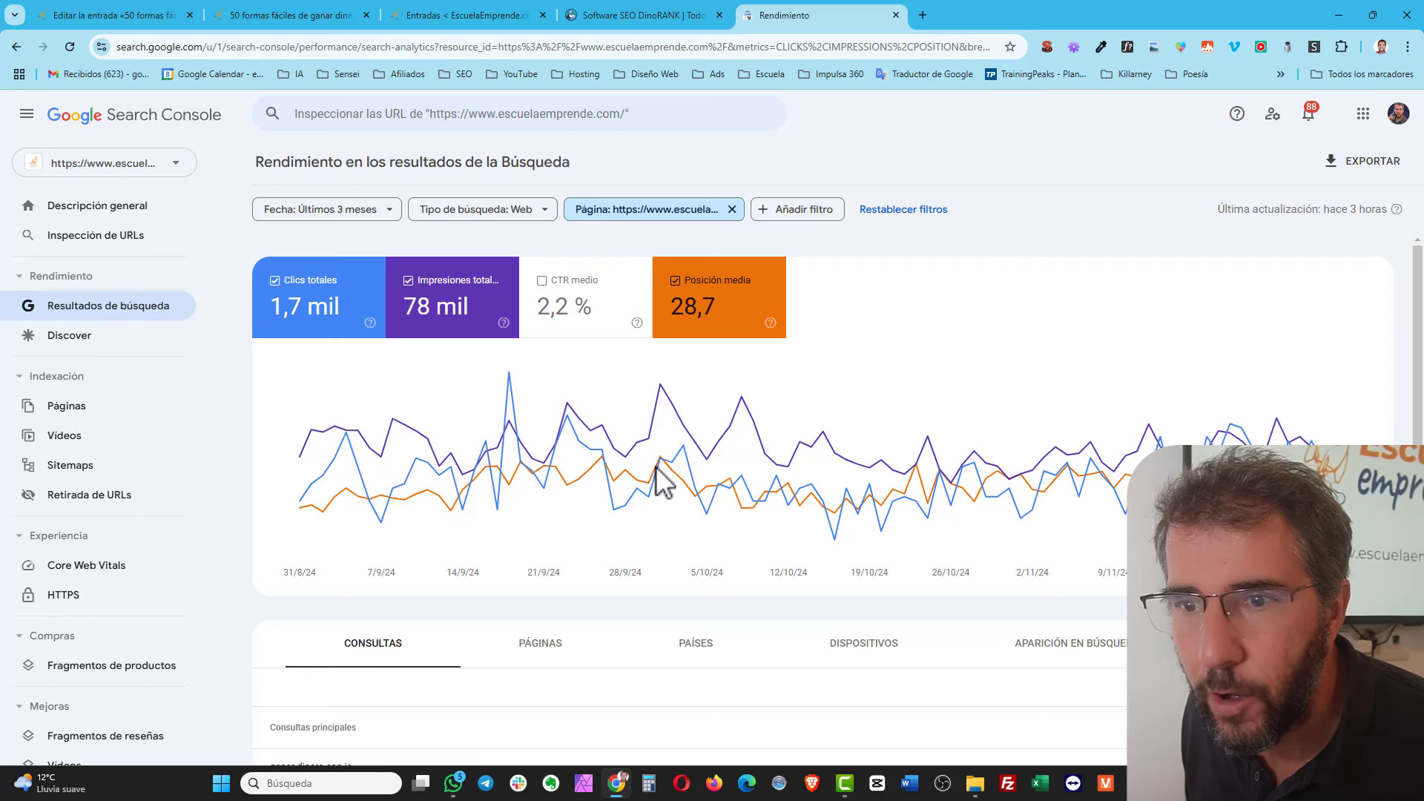
{"action": "scroll", "coordinate": [652, 474], "scroll_direction": "down", "scroll_amount": 4}
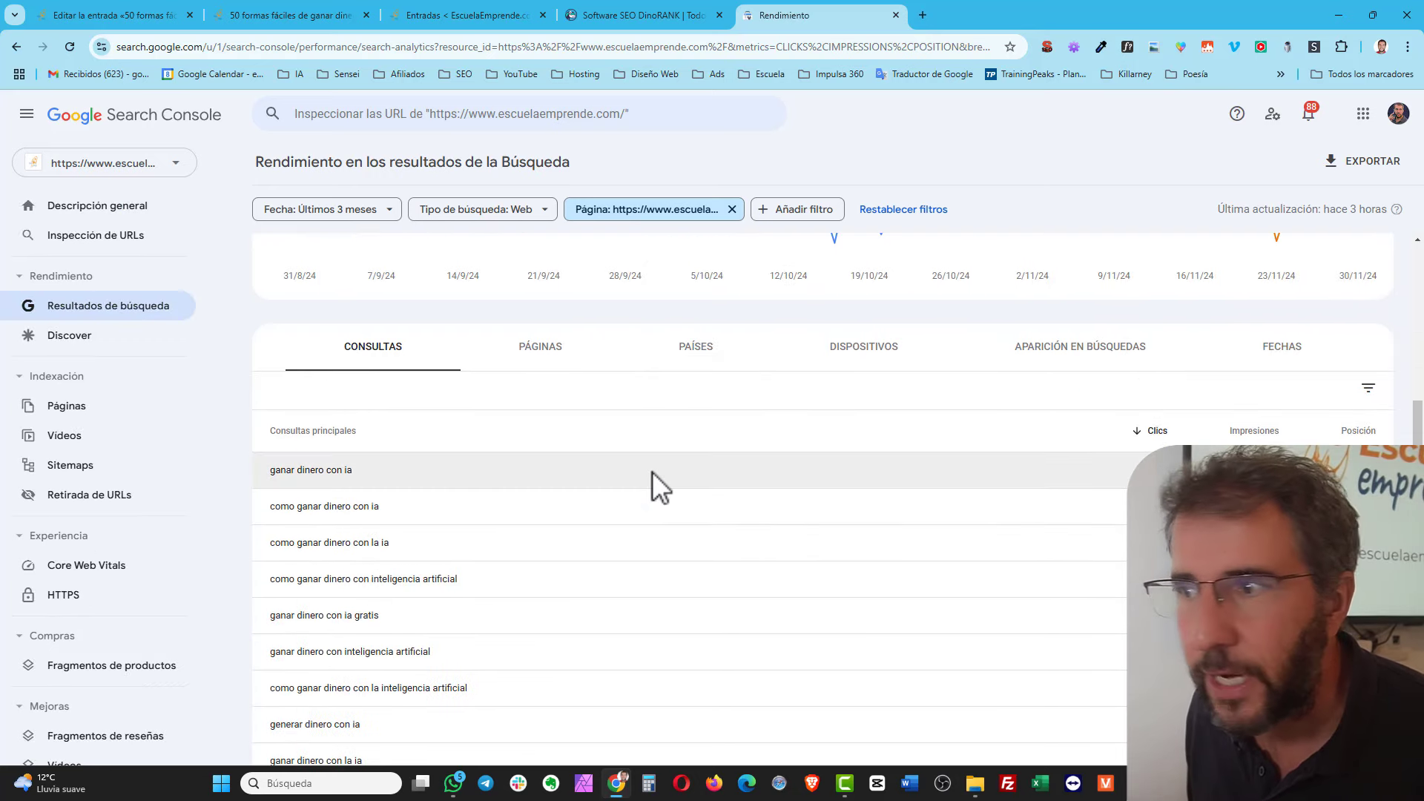
{"action": "scroll", "coordinate": [407, 438], "scroll_direction": "down", "scroll_amount": 1}
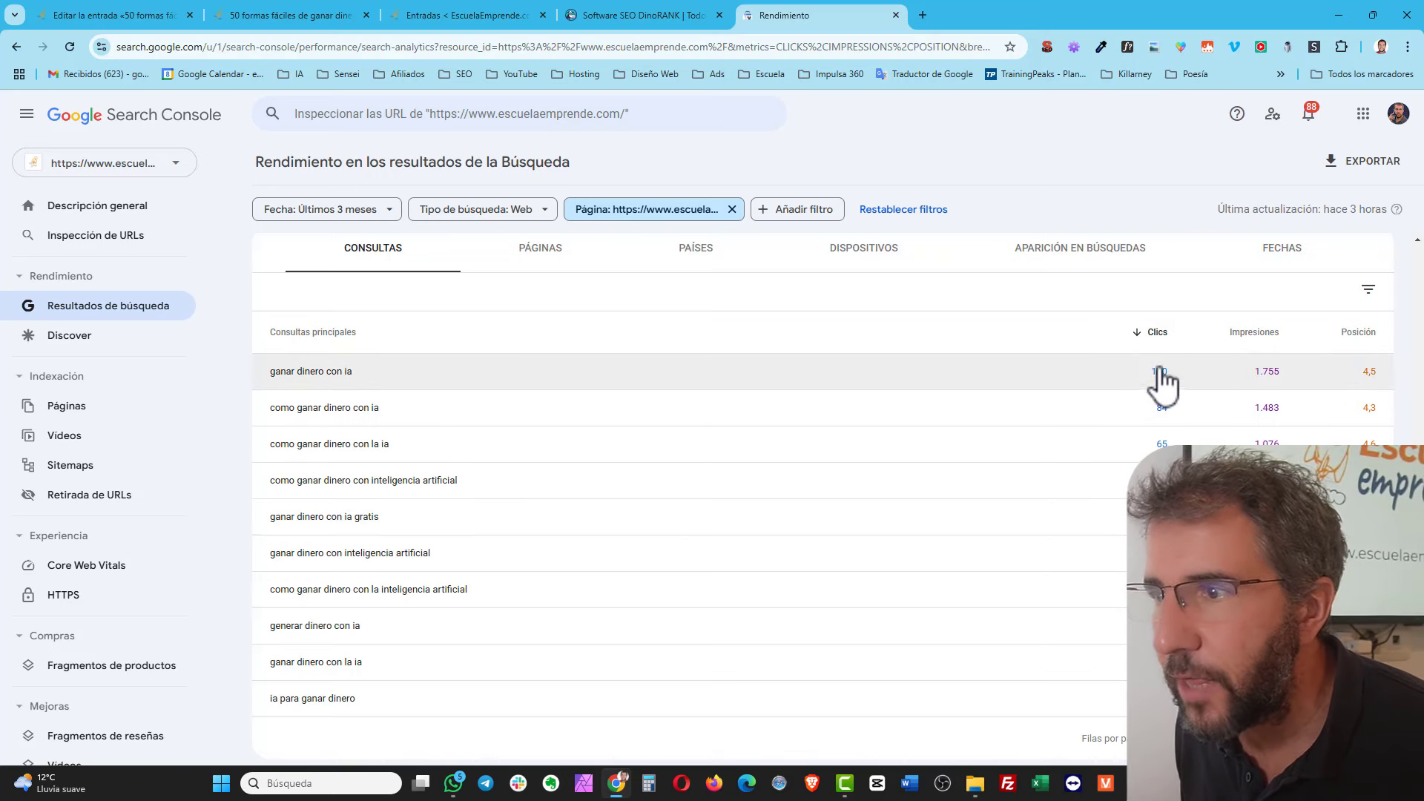
{"action": "scroll", "coordinate": [1127, 456], "scroll_direction": "down", "scroll_amount": 1}
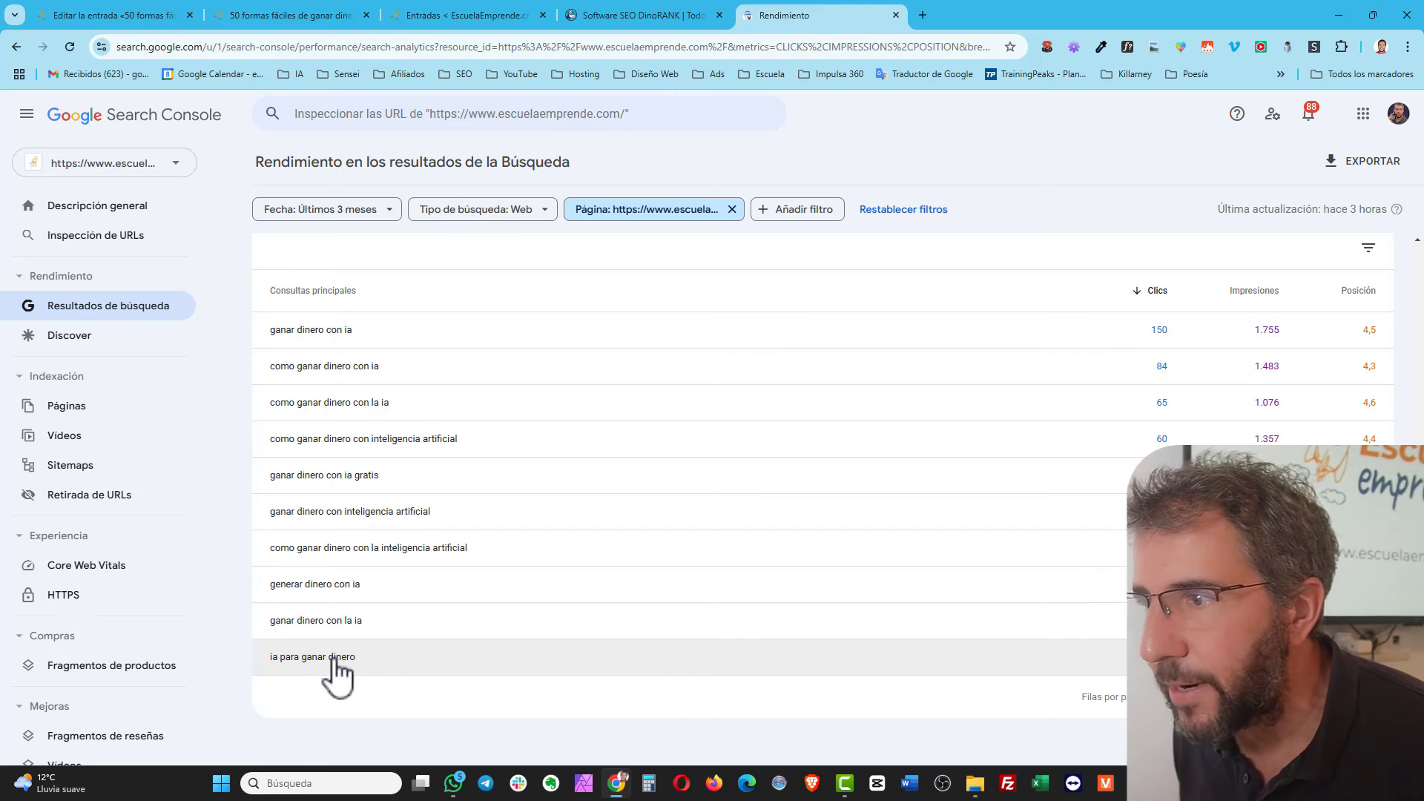
- Increase the rows per page of the queries table and read through the further queries of the filtered page
{"action": "left_click", "coordinate": [1172, 696]}
{"action": "left_click", "coordinate": [1172, 734]}
{"action": "scroll", "coordinate": [900, 549], "scroll_direction": "down", "scroll_amount": 3}
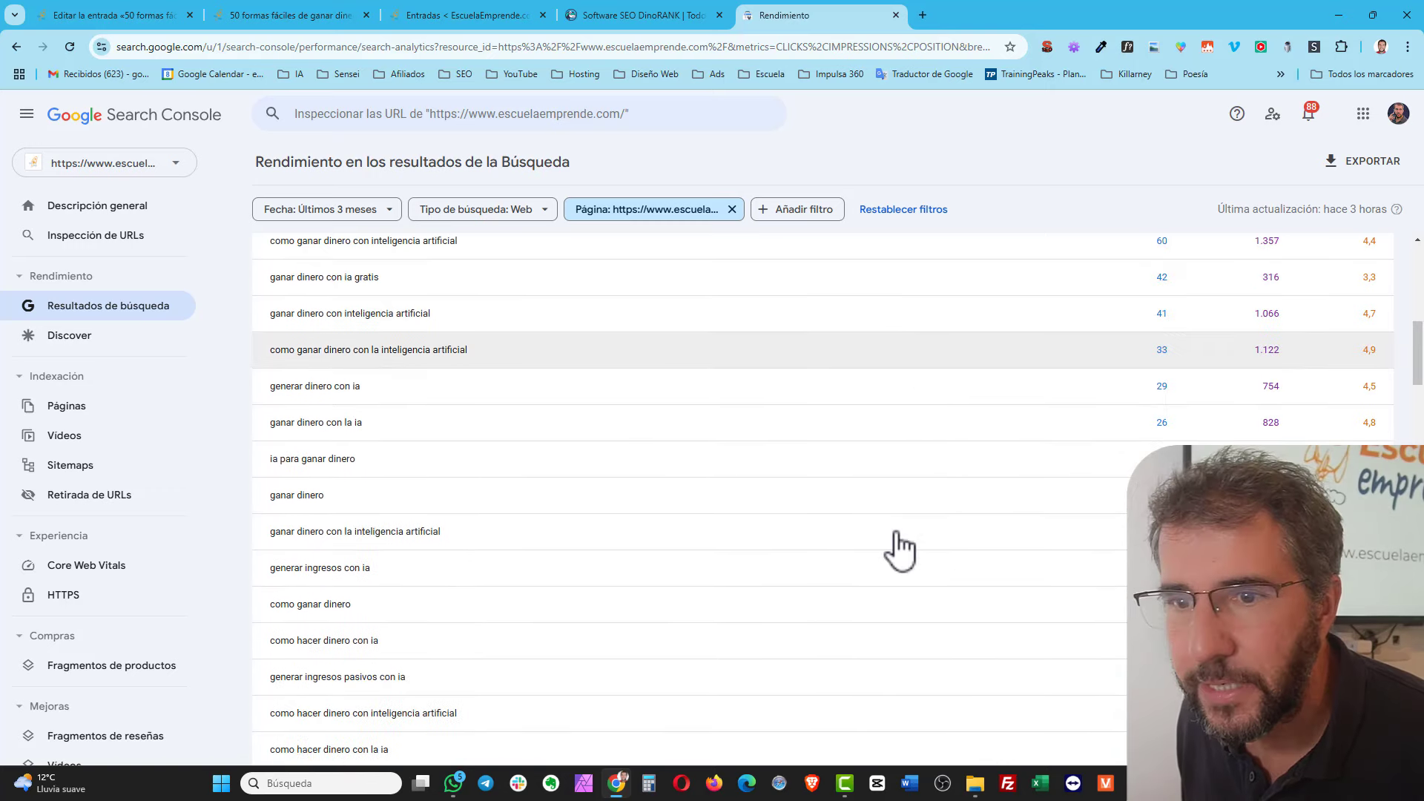
{"action": "scroll", "coordinate": [897, 536], "scroll_direction": "down", "scroll_amount": 5}
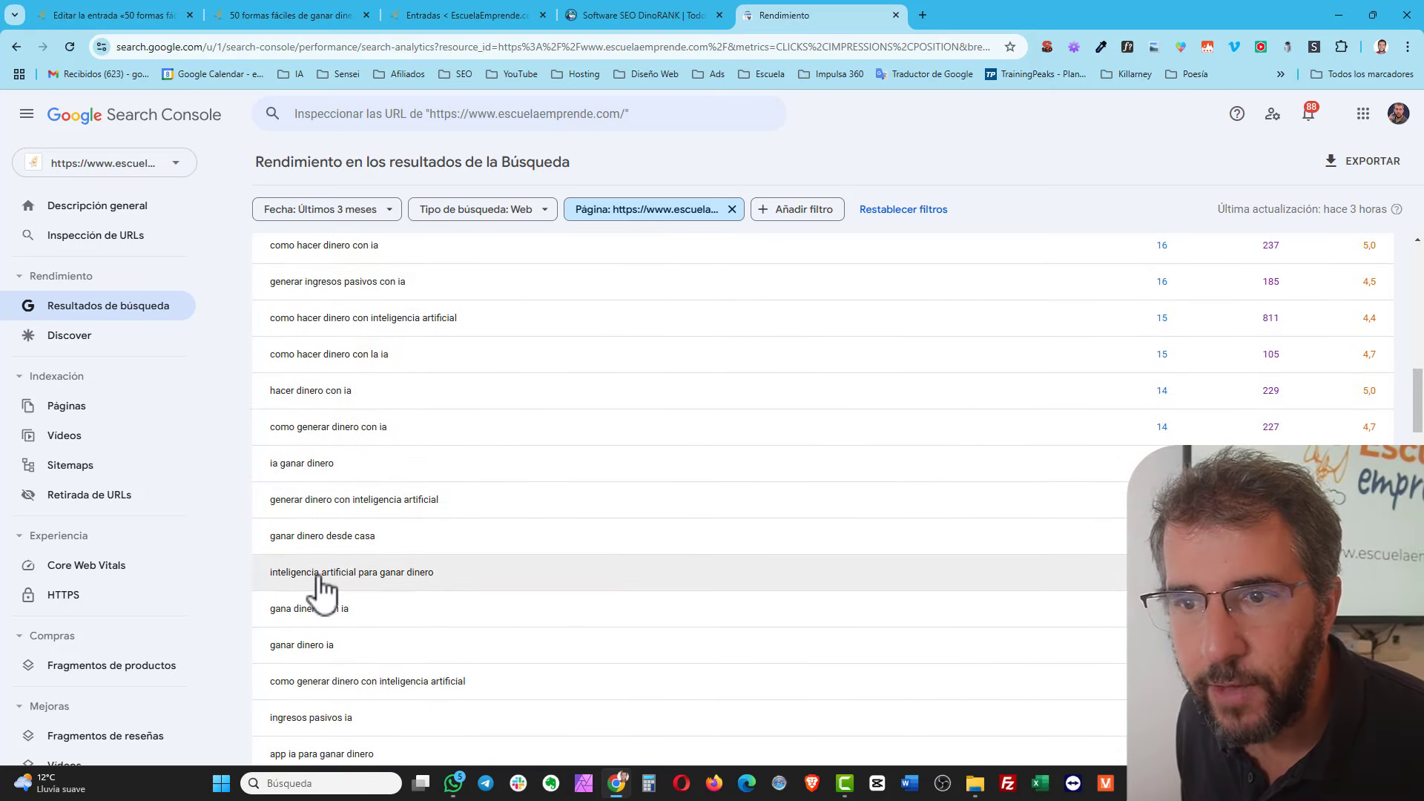
{"action": "scroll", "coordinate": [426, 591], "scroll_direction": "down", "scroll_amount": 3}
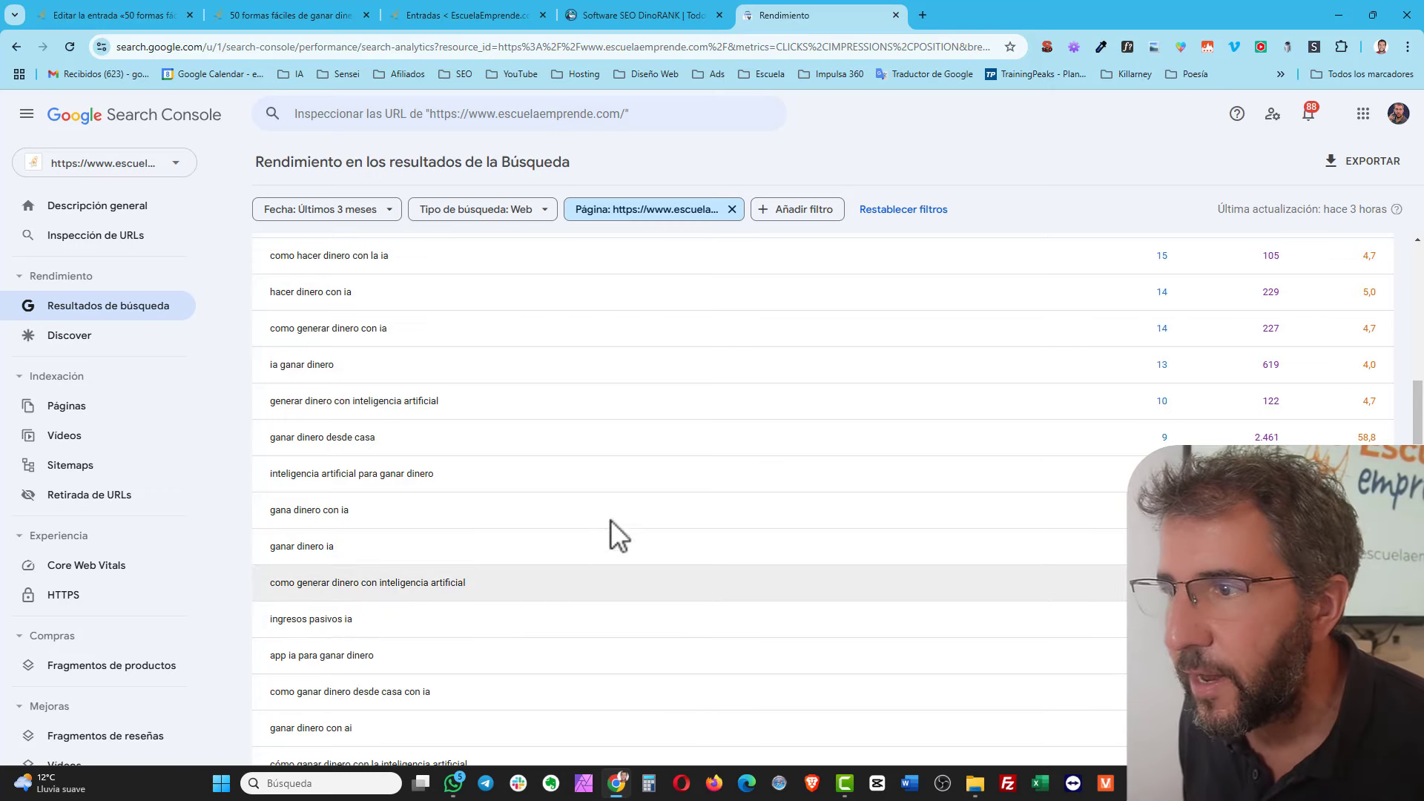
{"action": "scroll", "coordinate": [816, 554], "scroll_direction": "down", "scroll_amount": 7}
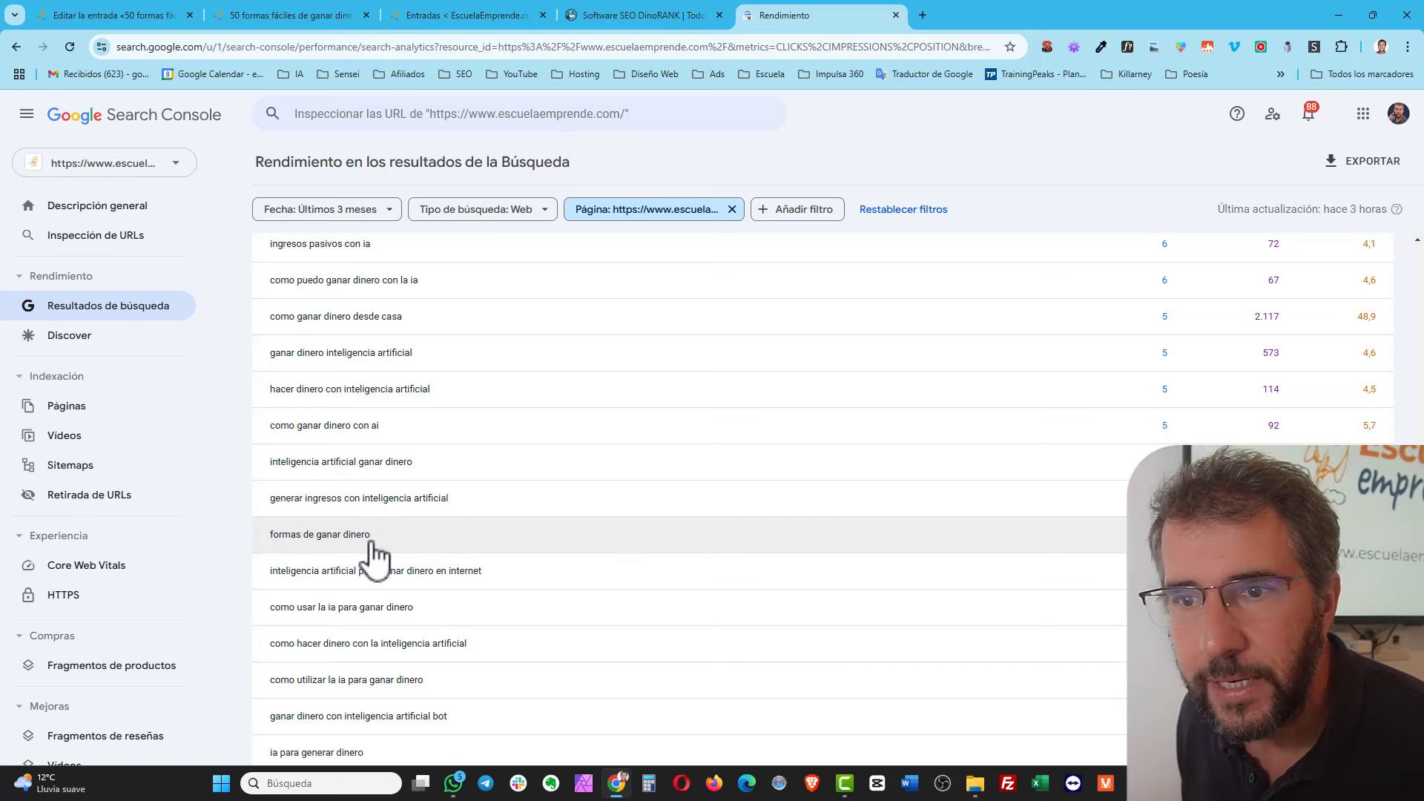
{"action": "scroll", "coordinate": [807, 548], "scroll_direction": "up", "scroll_amount": 15}
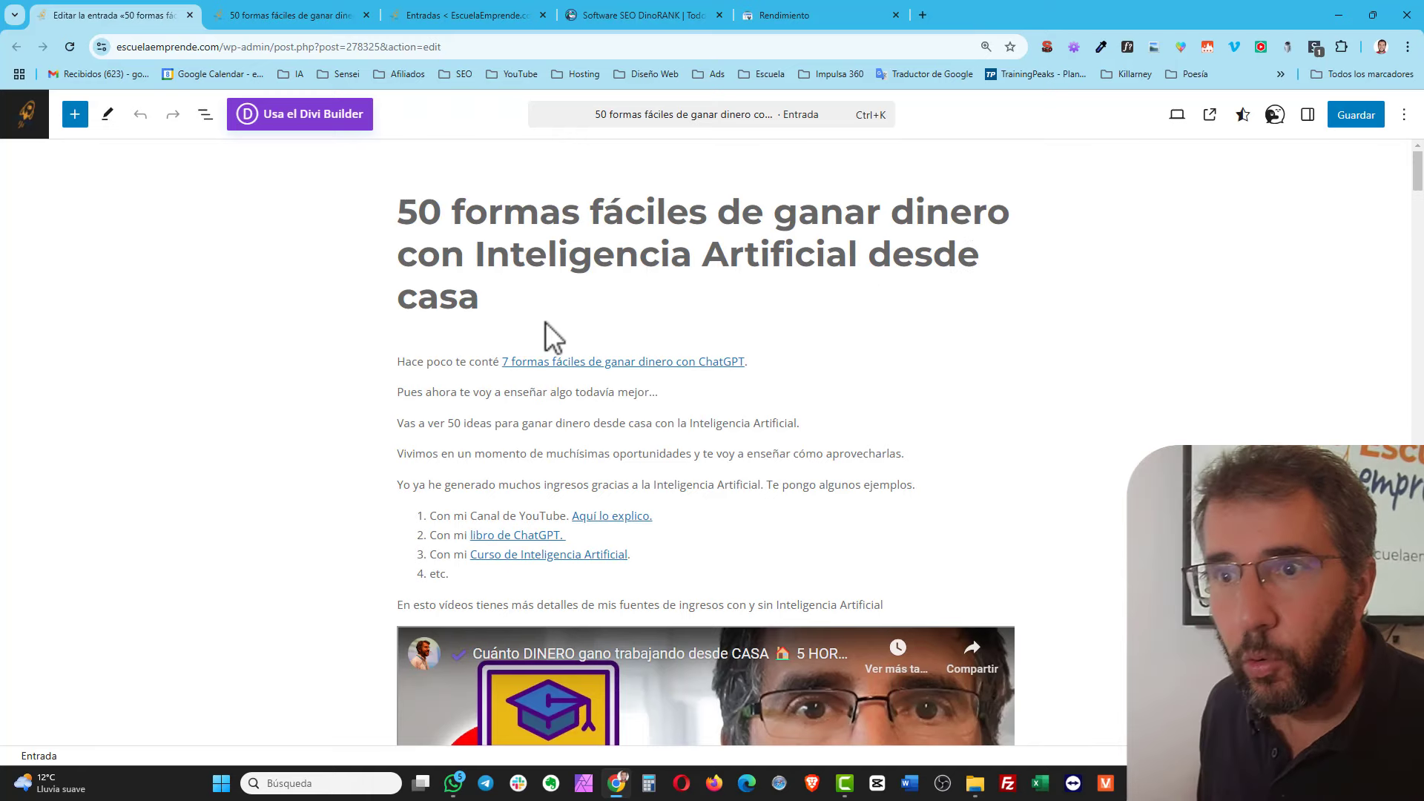
- In the WordPress editor for the 50 formas post, connect Dino Plugin Curator to Search Console and fetch its keywords with the business Google account
{"action": "left_click_drag", "start_coordinate": [1417, 189], "coordinate": [1416, 519]}
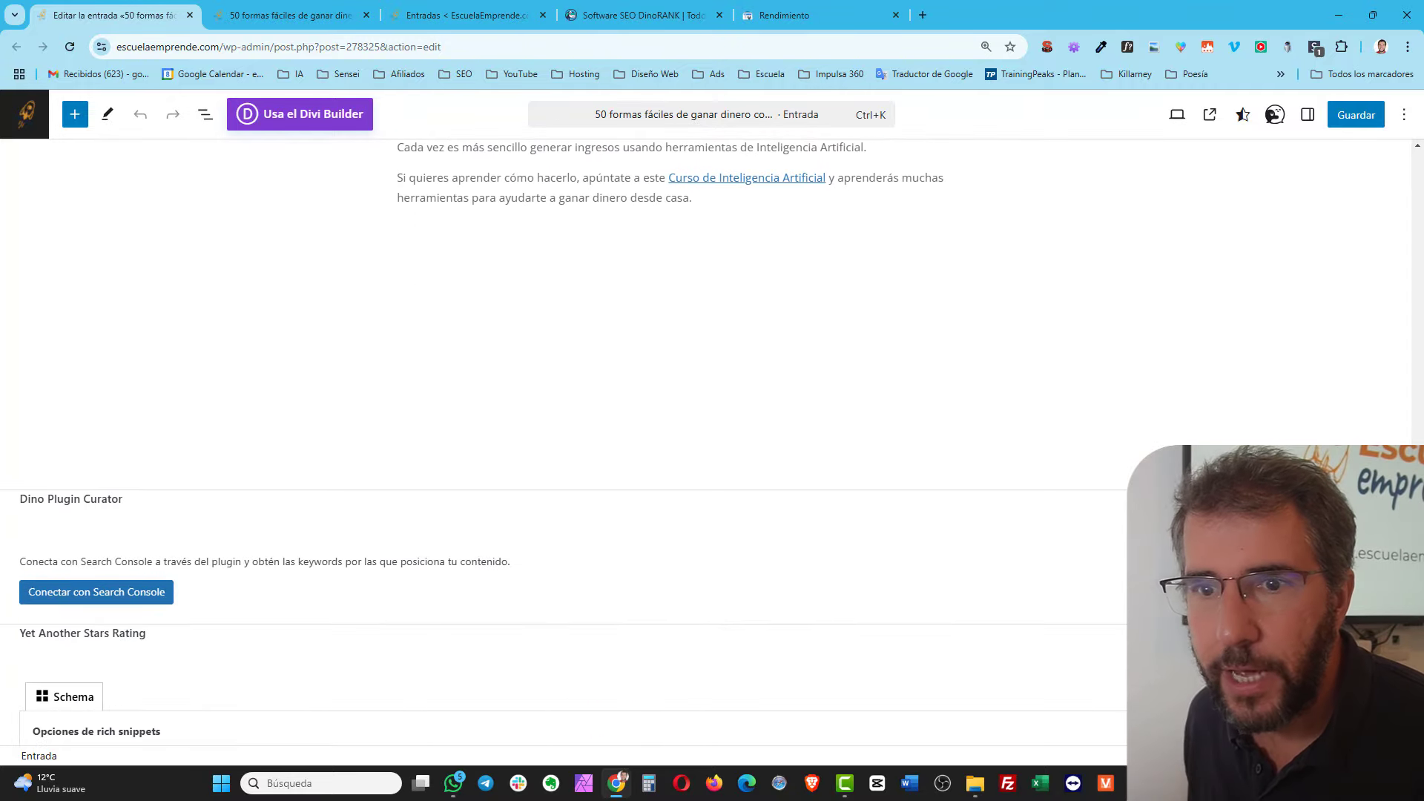
{"action": "scroll", "coordinate": [532, 363], "scroll_direction": "down", "scroll_amount": 3}
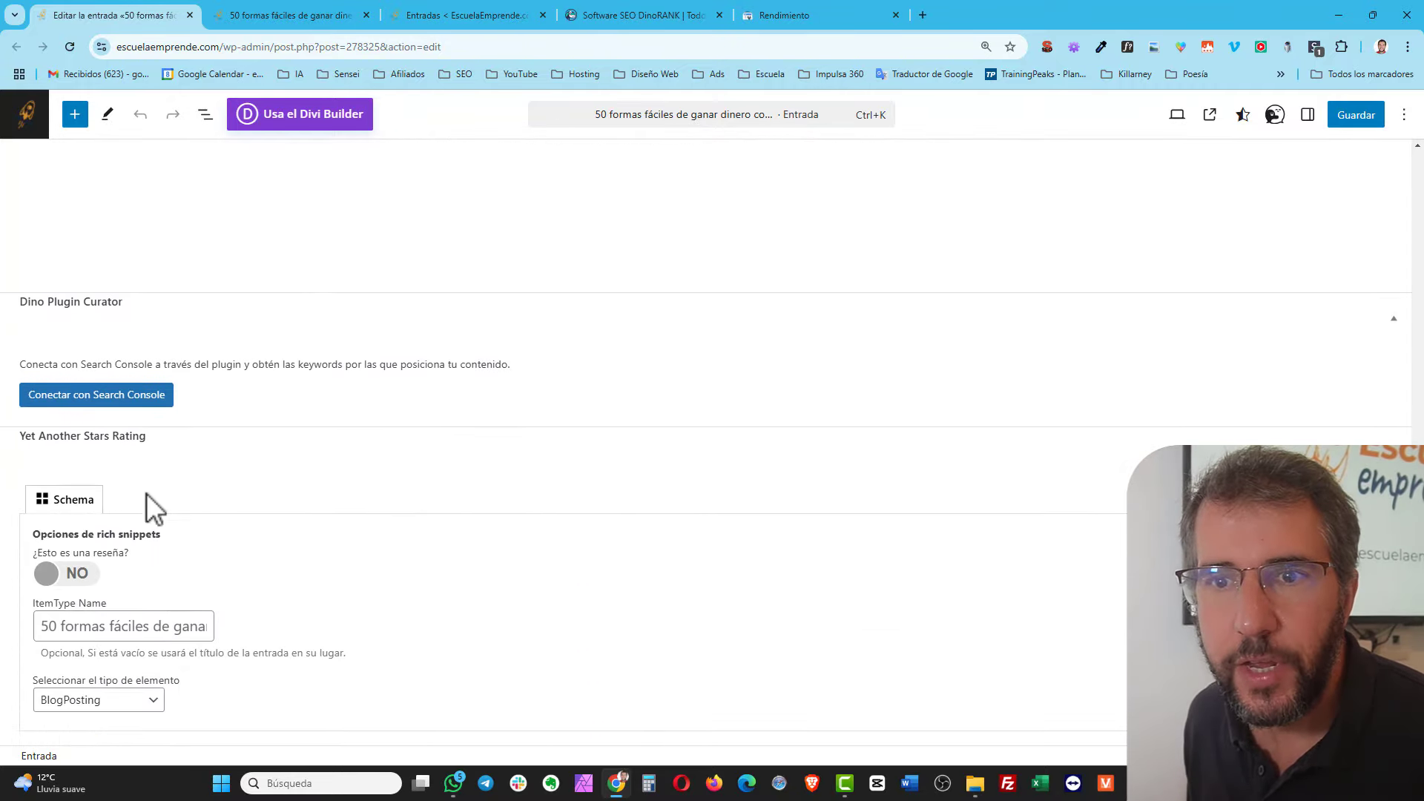
{"action": "left_click", "coordinate": [123, 398]}
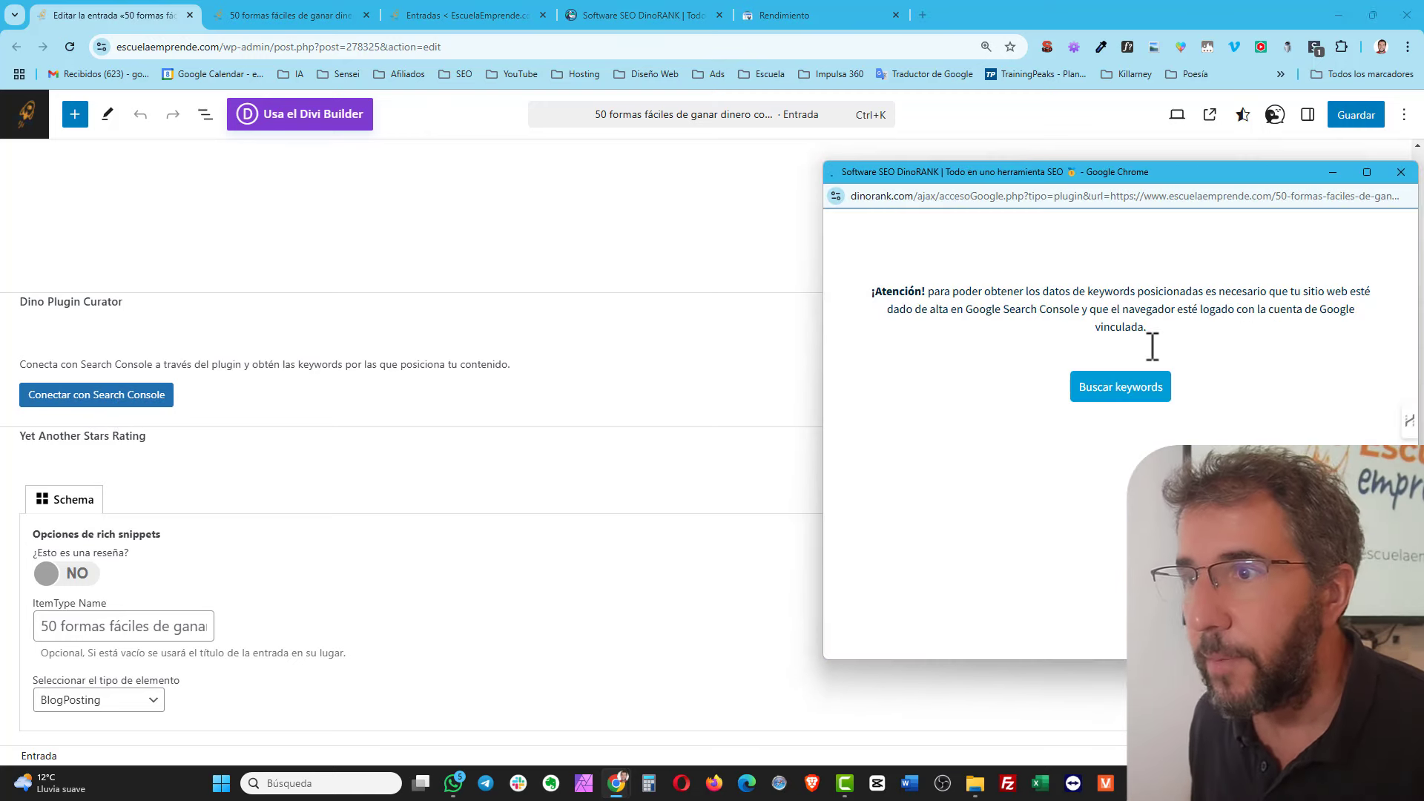
{"action": "left_click", "coordinate": [1154, 396]}
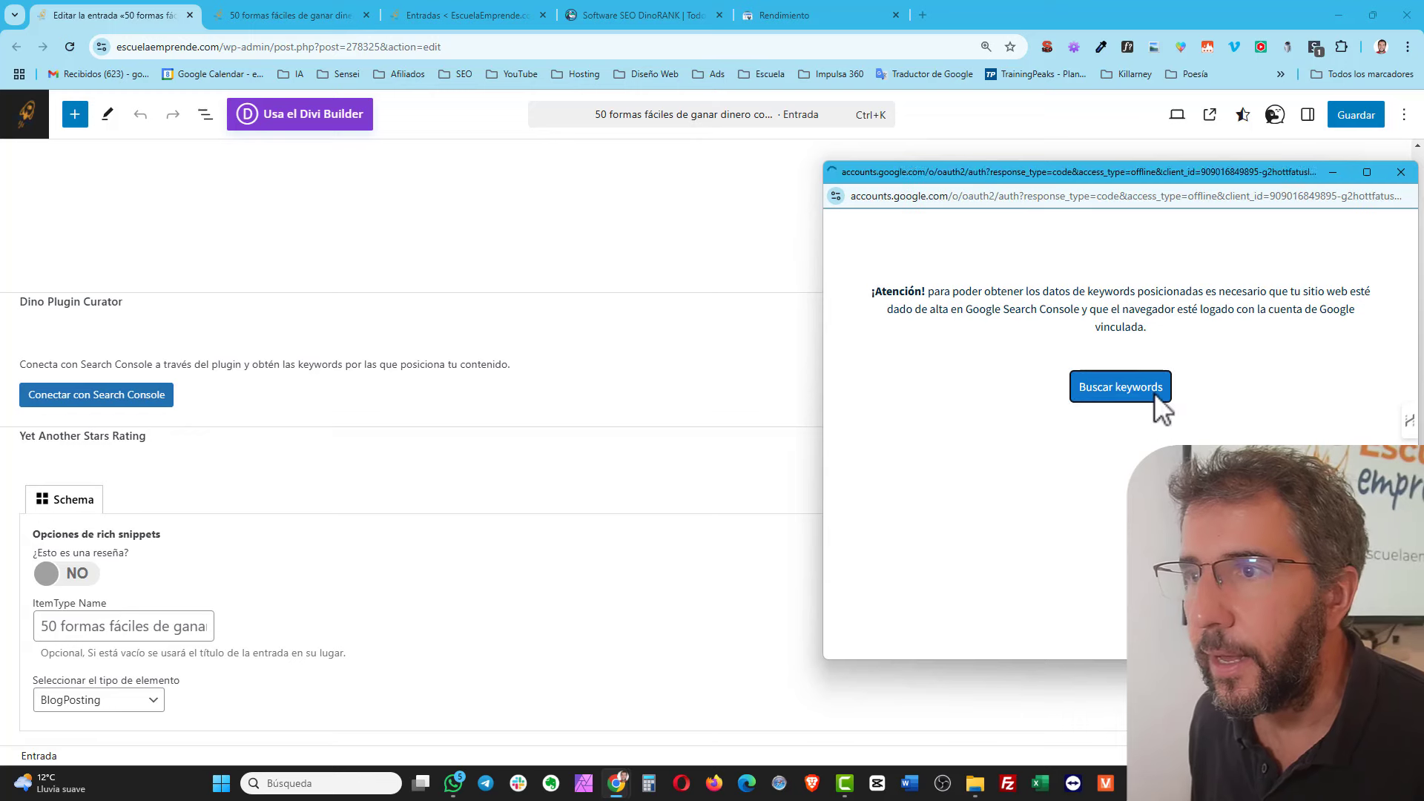
{"action": "left_click_drag", "start_coordinate": [1118, 176], "coordinate": [584, 164]}
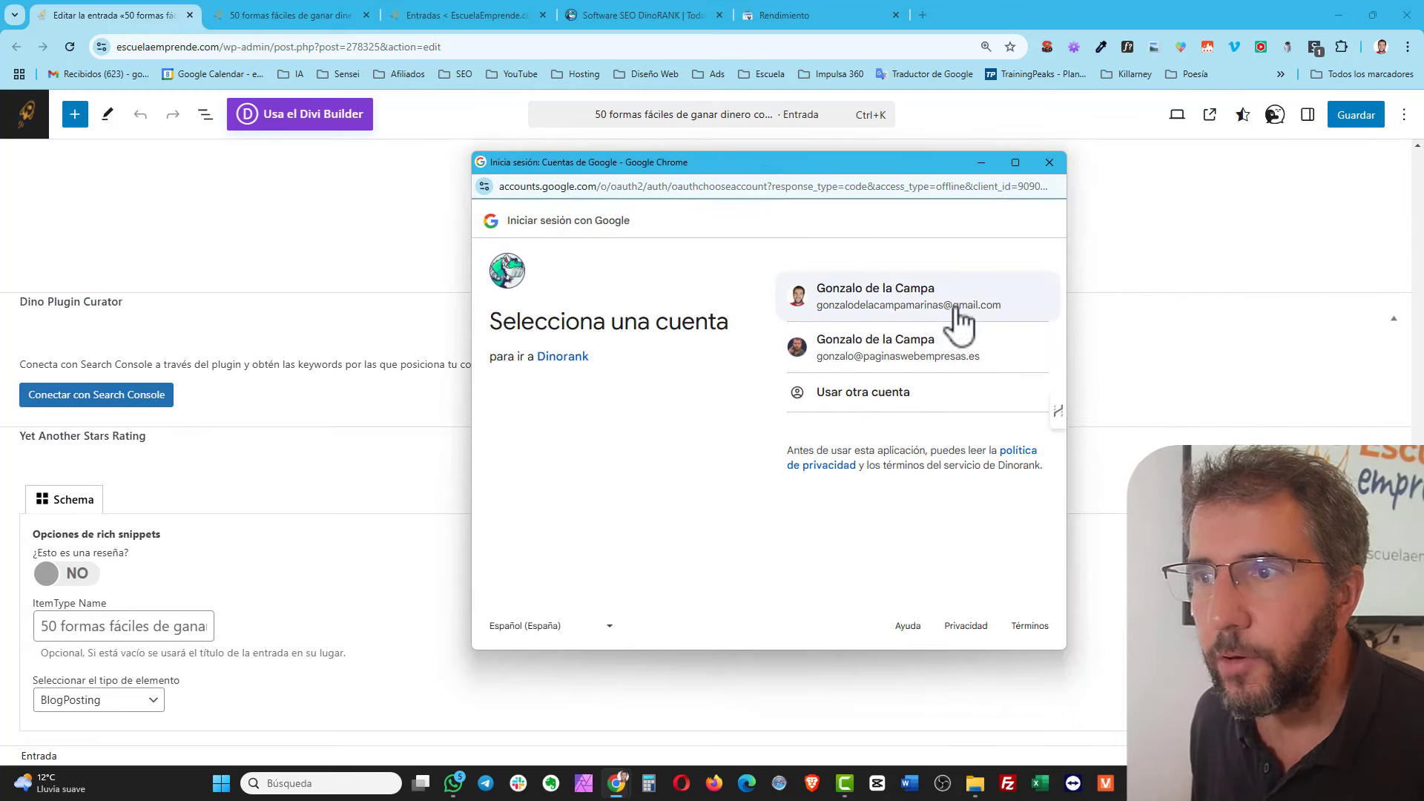
{"action": "left_click", "coordinate": [915, 354]}
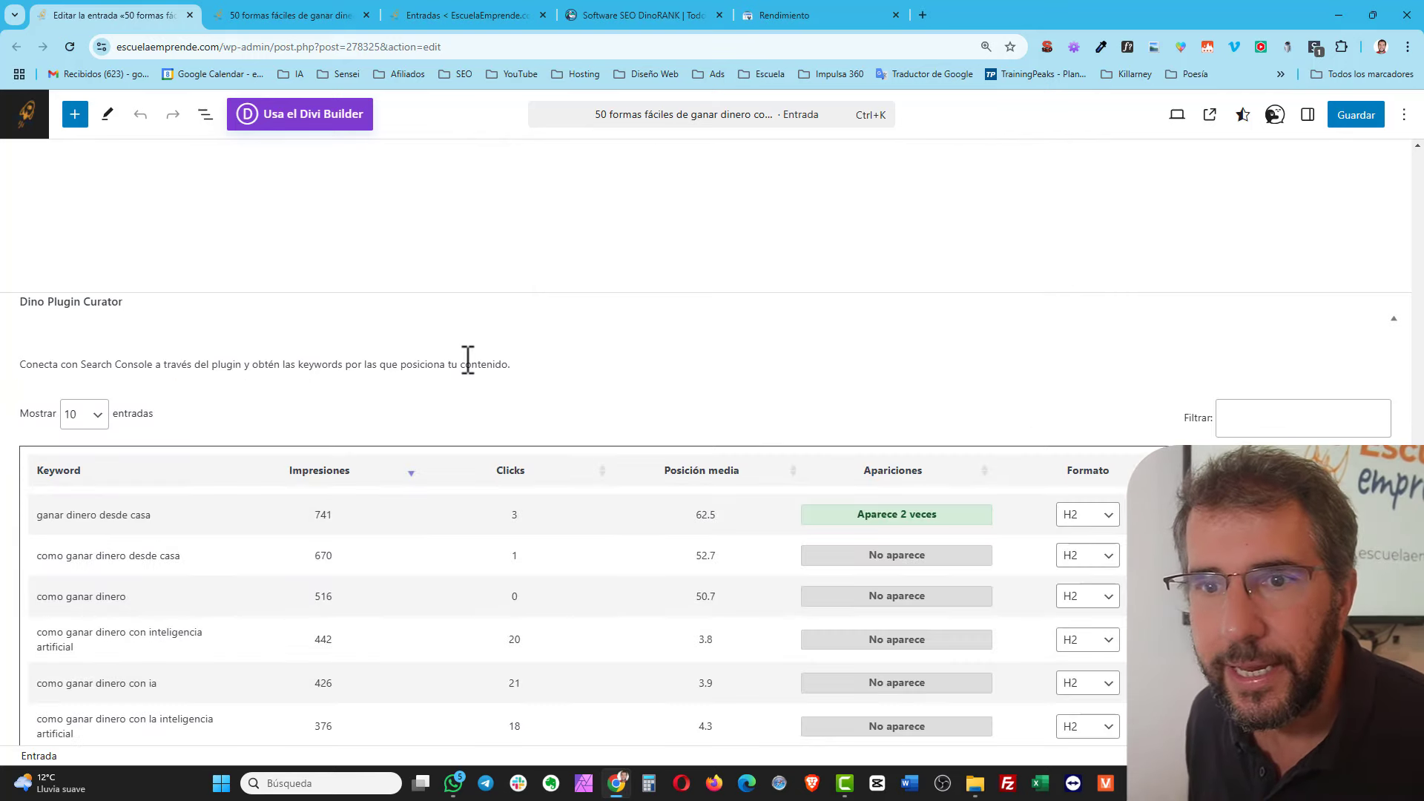
- Examine the plugin's keyword table, highlighting "como ganar dinero desde casa" and "como ganar dinero con inteligencia artificial"
{"action": "scroll", "coordinate": [468, 360], "scroll_direction": "down", "scroll_amount": 1}
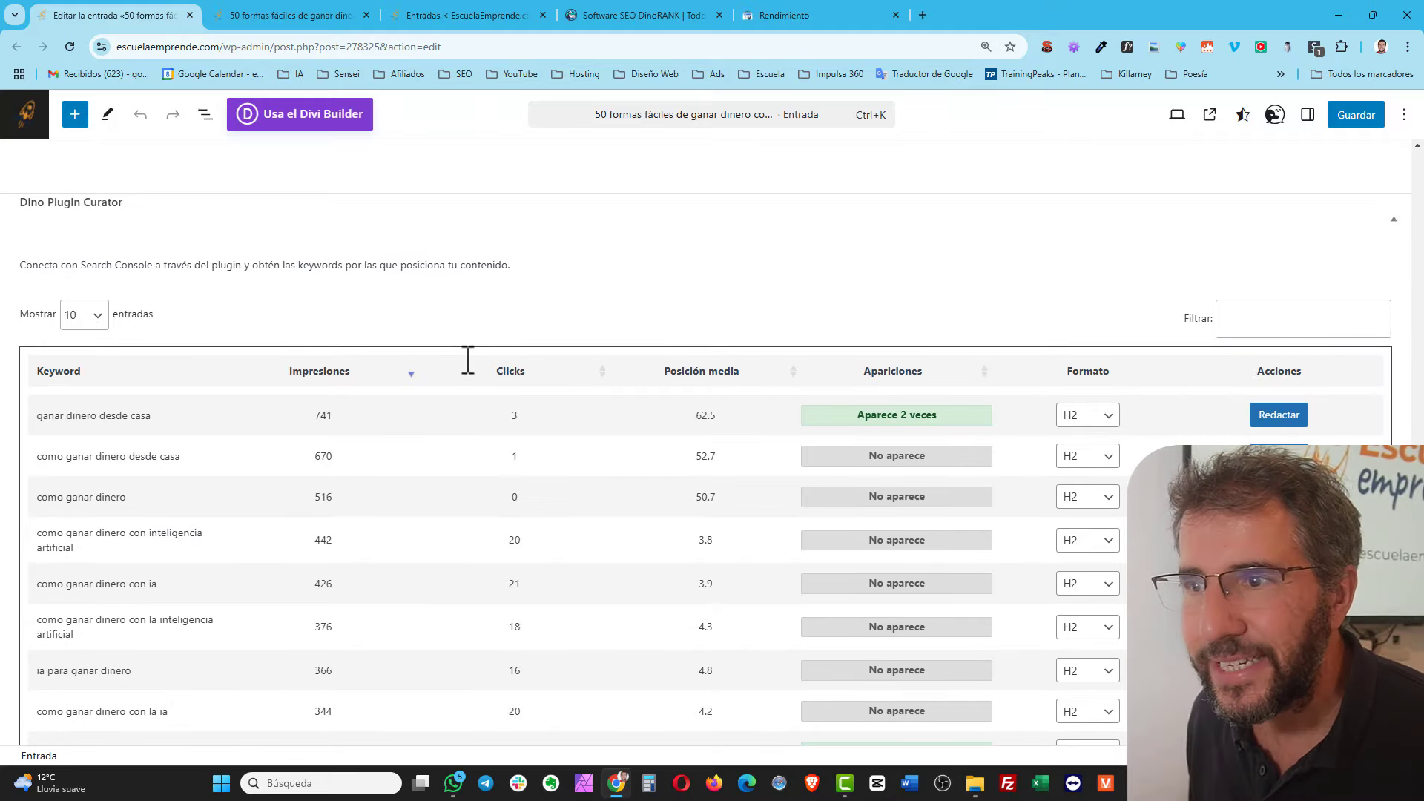
{"action": "scroll", "coordinate": [464, 359], "scroll_direction": "down", "scroll_amount": 1}
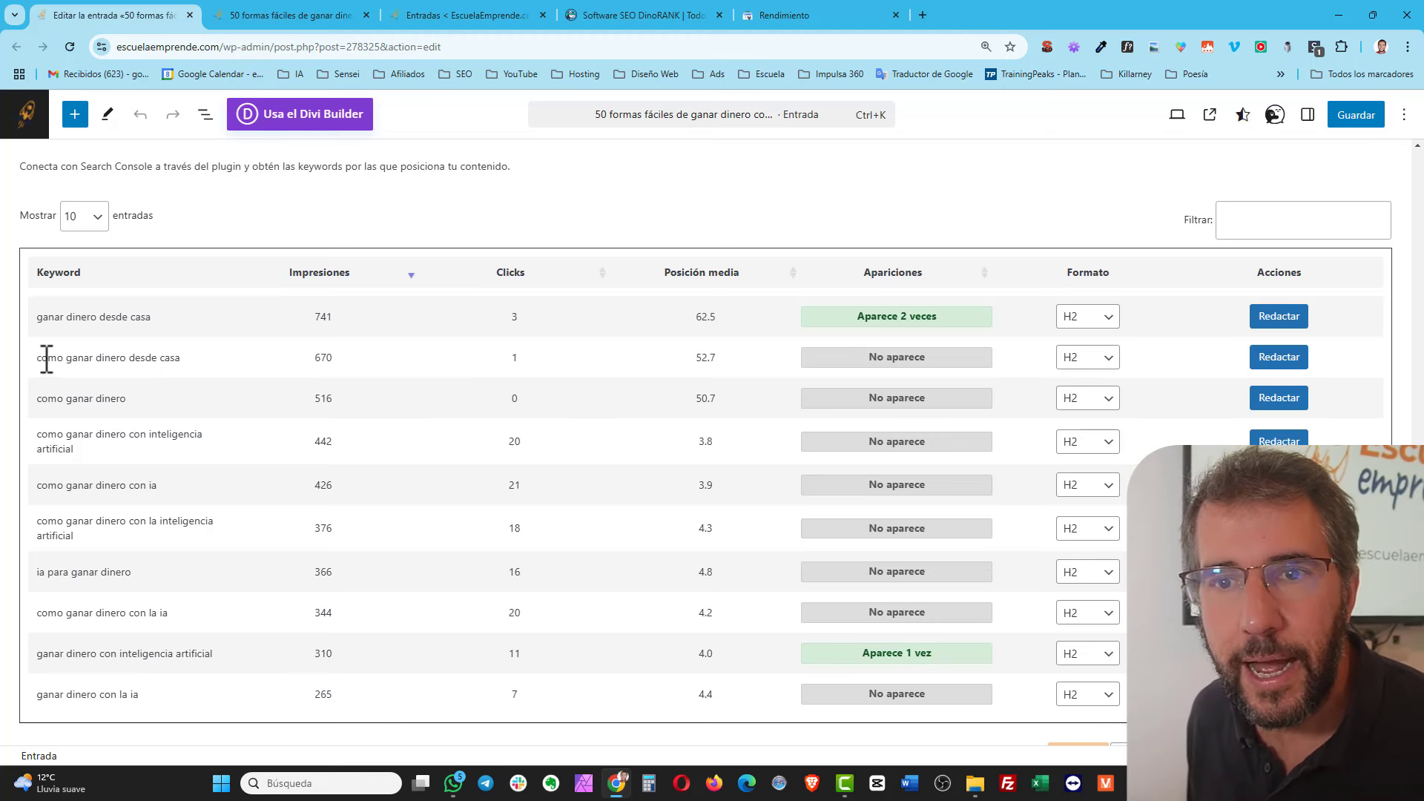
{"action": "left_click_drag", "start_coordinate": [46, 358], "coordinate": [225, 367]}
{"action": "left_click_drag", "start_coordinate": [49, 399], "coordinate": [190, 436]}
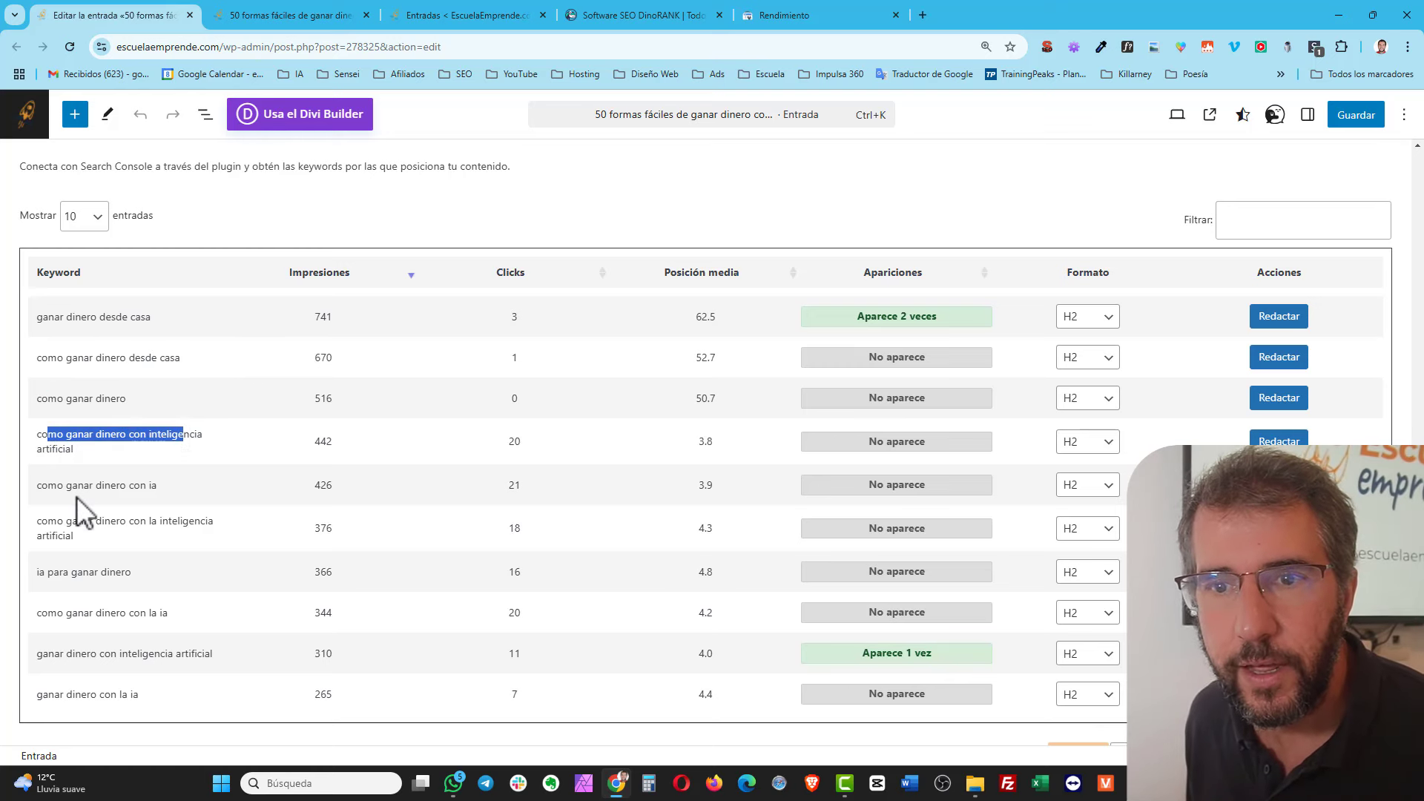
- Examine the format options for "como ganar dinero con ia" and the clicks, impressions and average position of "como ganar dinero con la inteligencia artificial"
{"action": "left_click_drag", "start_coordinate": [66, 486], "coordinate": [198, 492]}
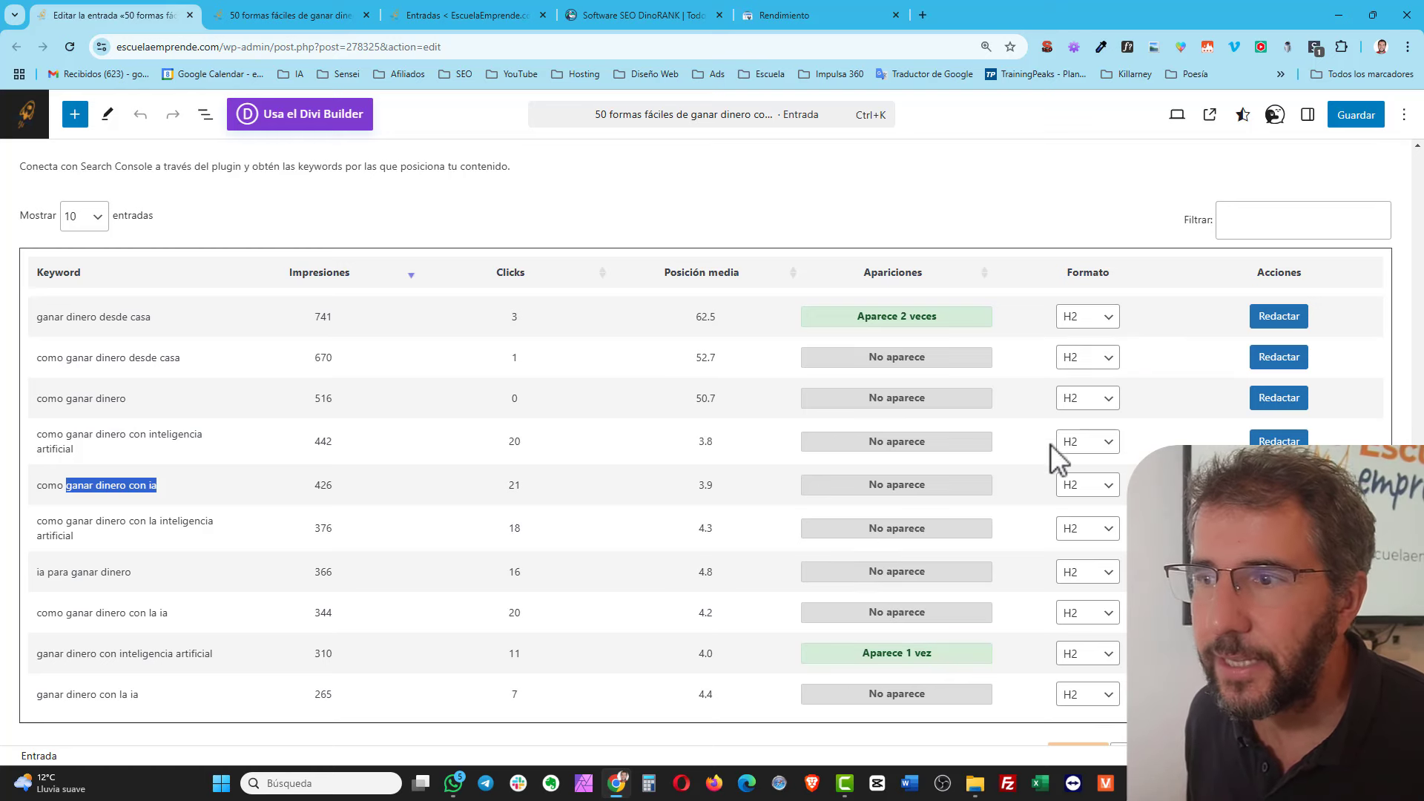
{"action": "left_click", "coordinate": [1083, 487]}
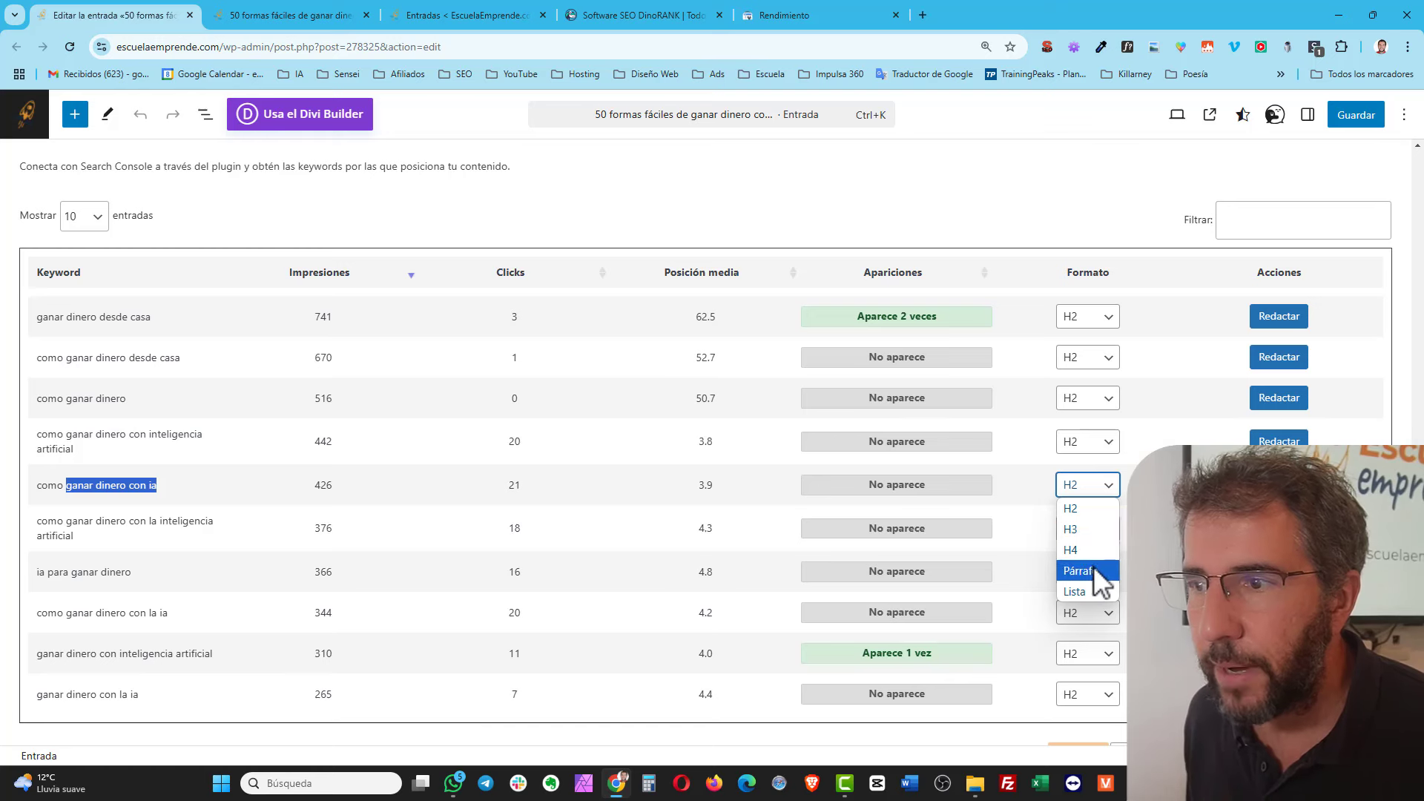
{"action": "left_click", "coordinate": [174, 527]}
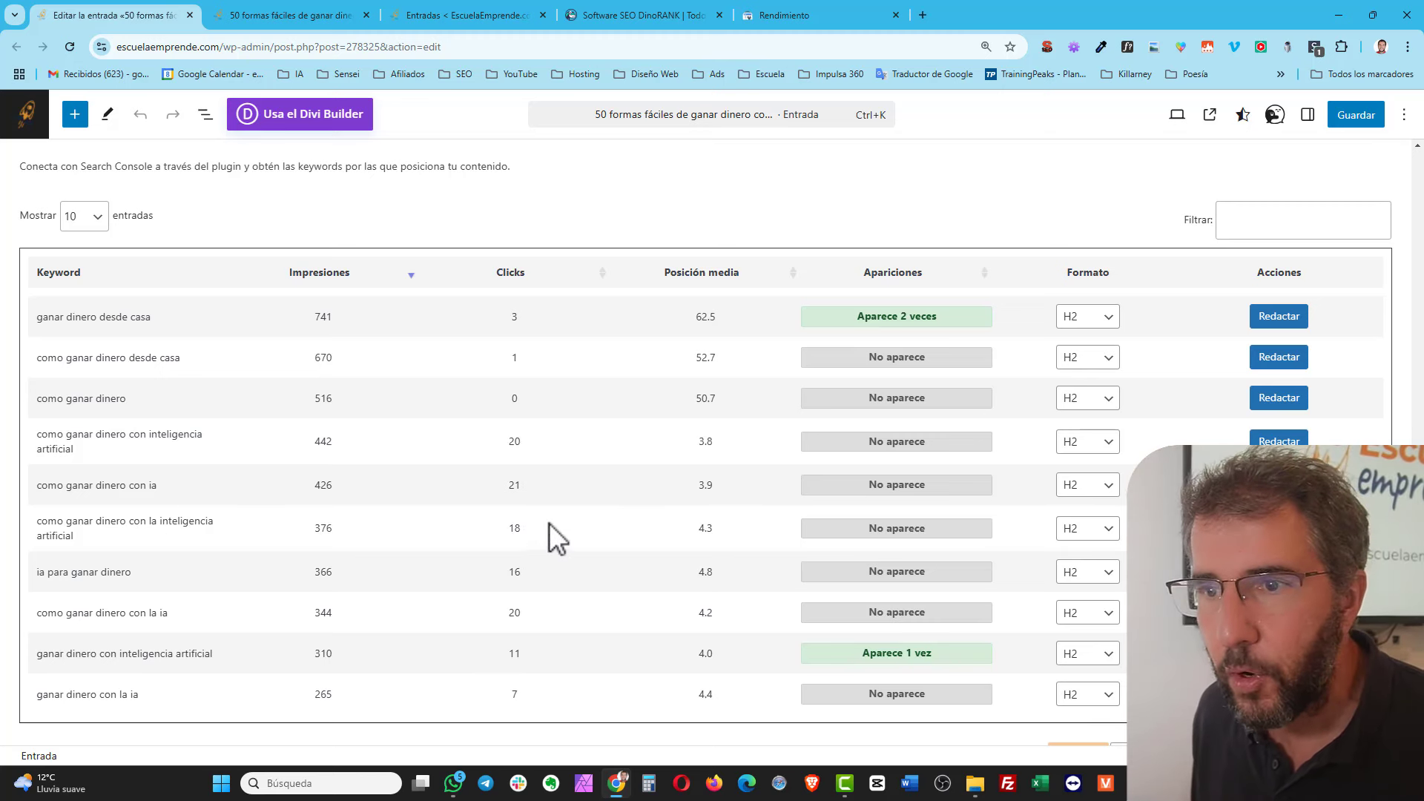
{"action": "double_click", "coordinate": [514, 528]}
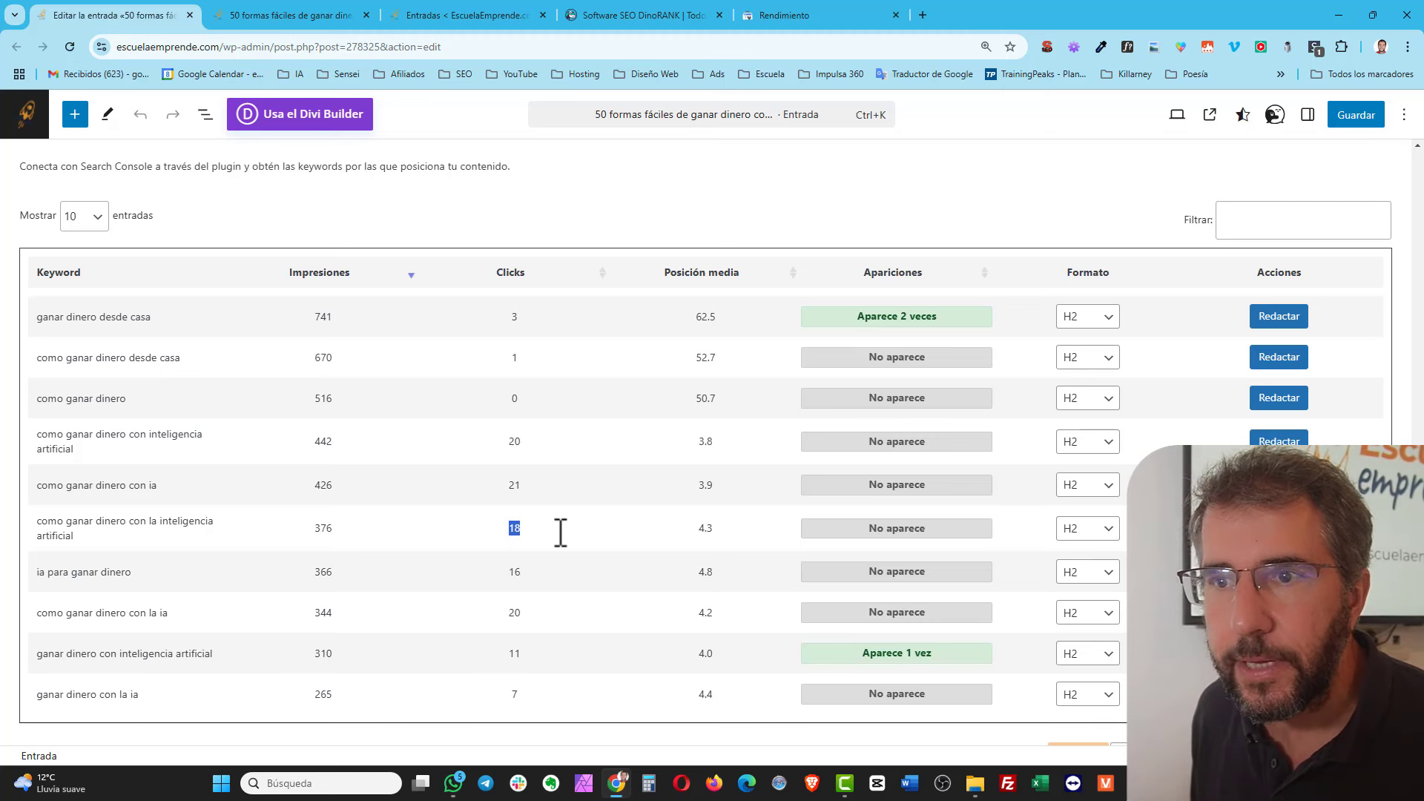
{"action": "left_click_drag", "start_coordinate": [321, 530], "coordinate": [363, 534]}
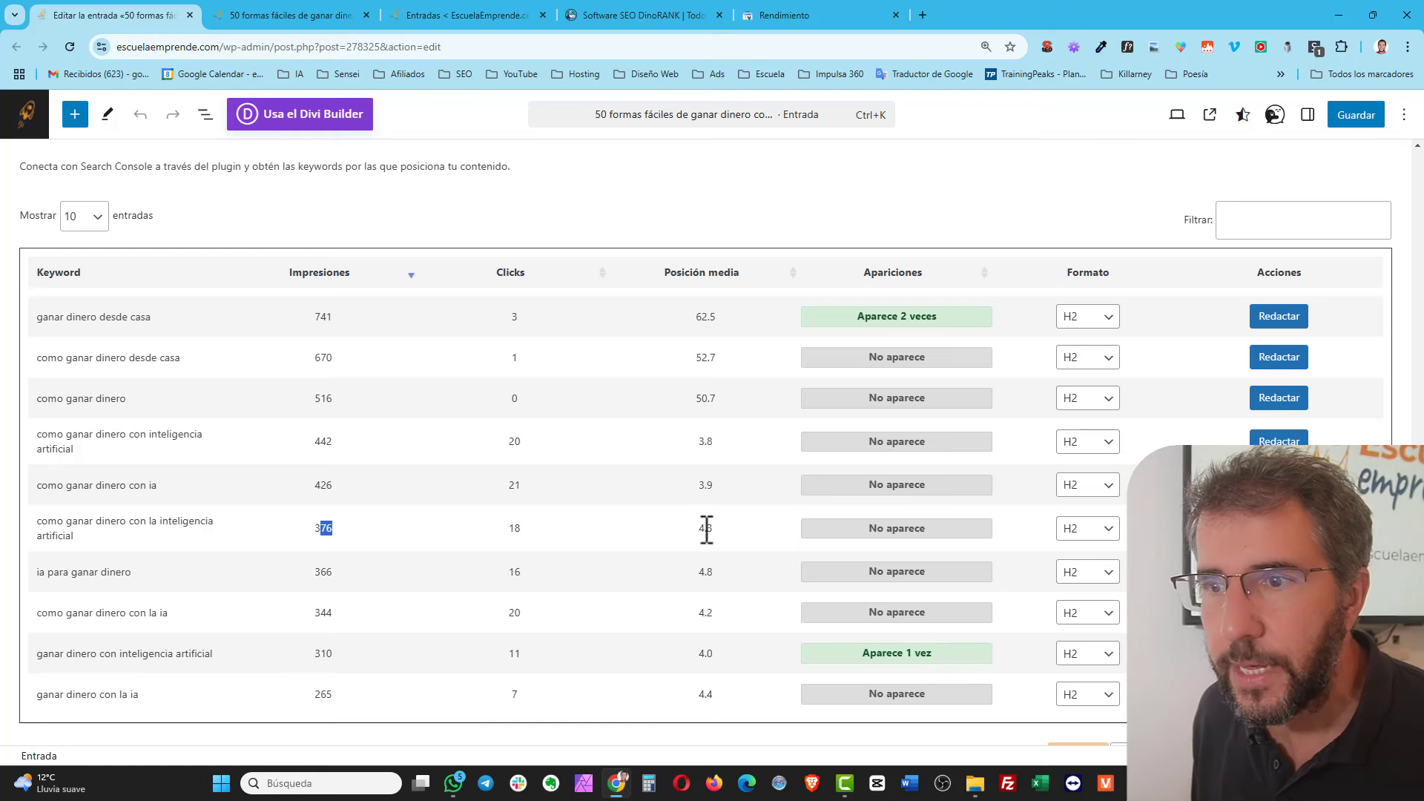
{"action": "left_click_drag", "start_coordinate": [707, 528], "coordinate": [721, 531]}
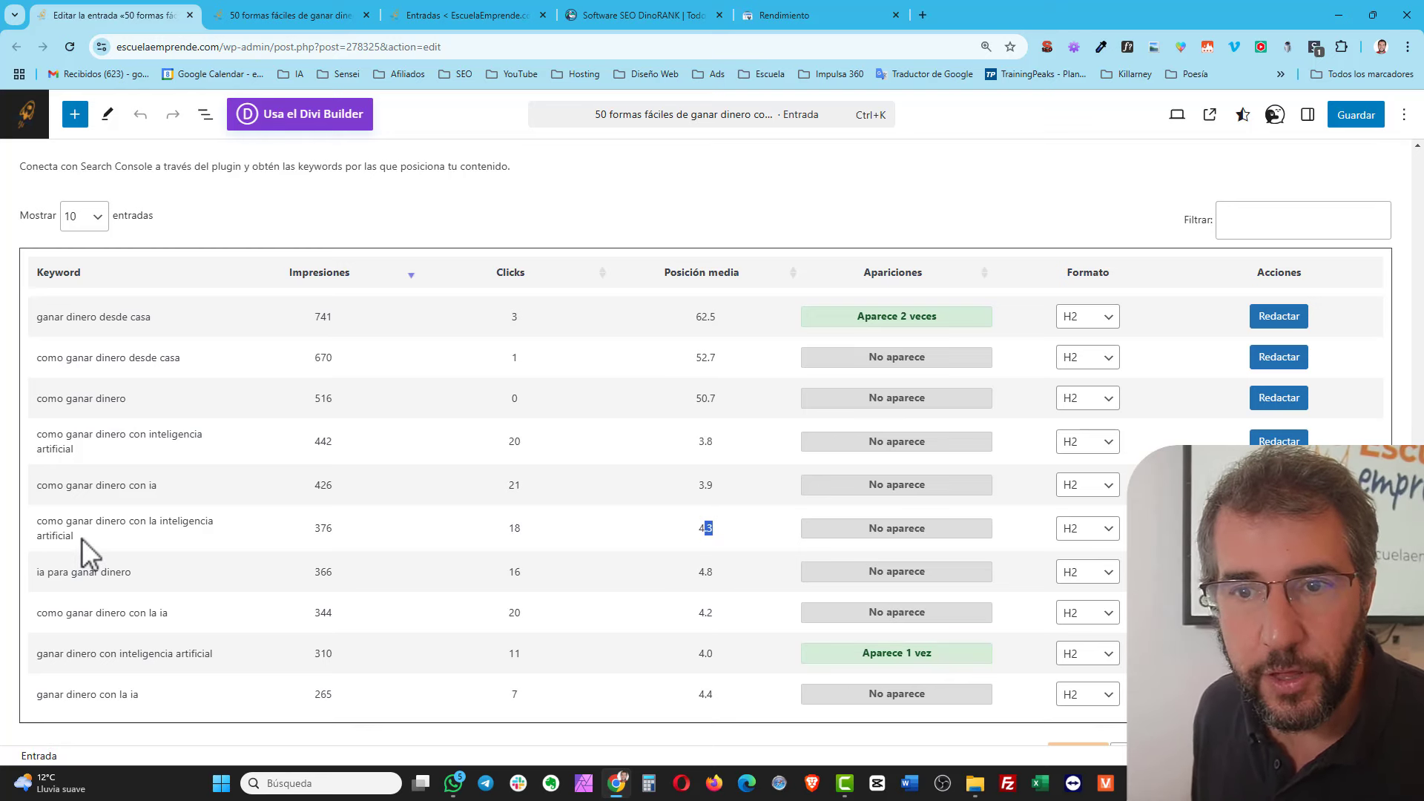
{"action": "left_click_drag", "start_coordinate": [78, 538], "coordinate": [44, 519]}
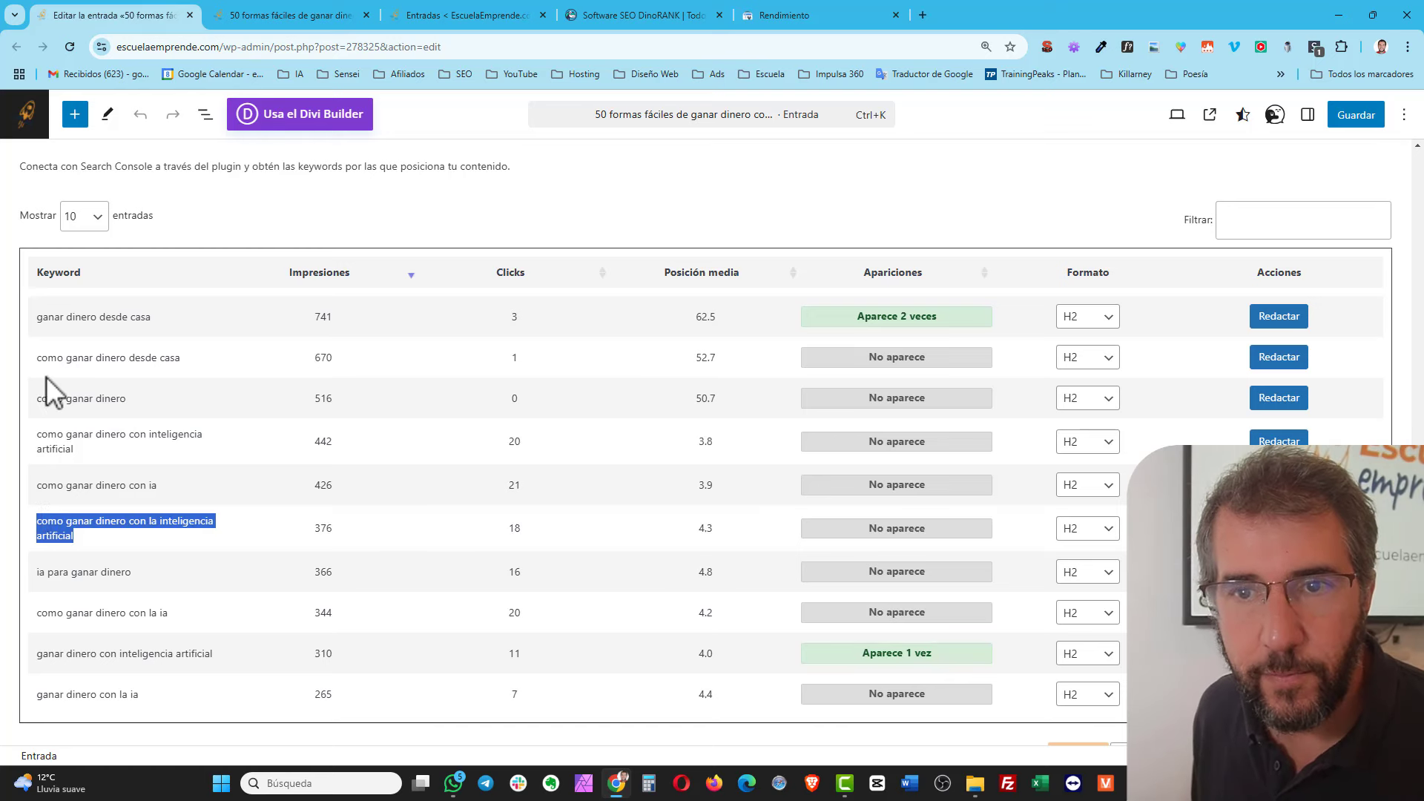
- Copy the keyword rows from "ganar dinero desde casa" to "ganar dinero con la ia" into a new Google Sheets spreadsheet
{"action": "left_click_drag", "start_coordinate": [37, 316], "coordinate": [176, 687]}
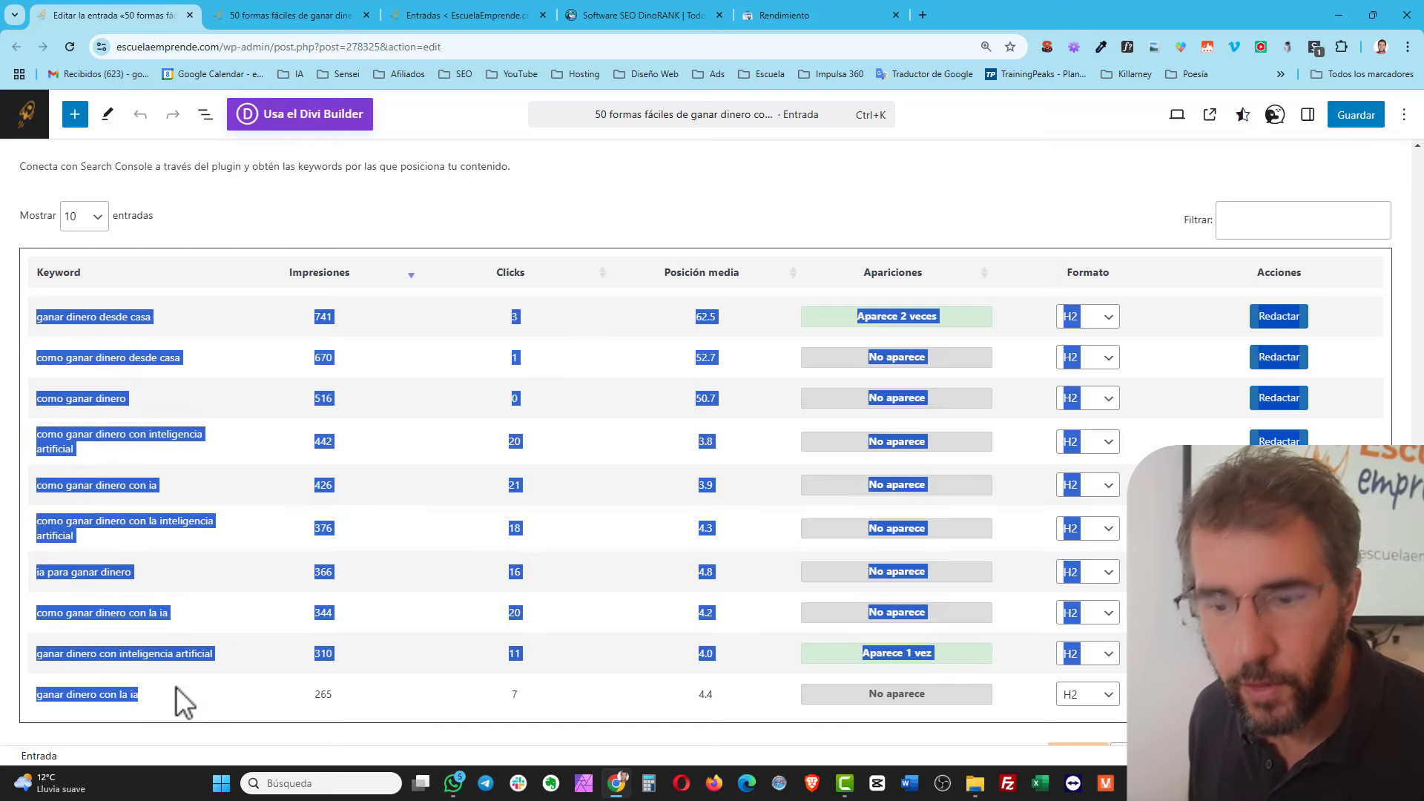
{"action": "left_click", "coordinate": [922, 14]}
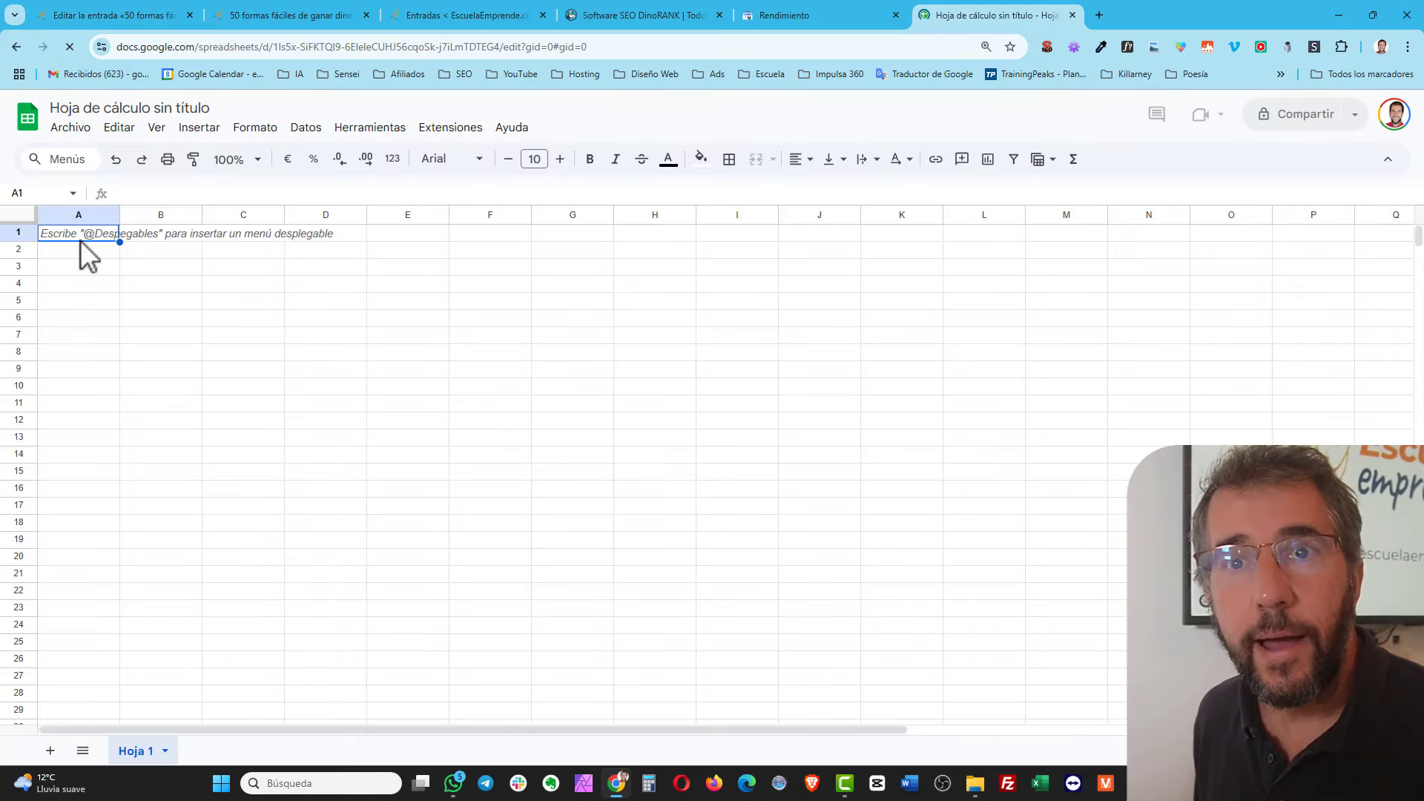
{"action": "key", "text": "ctrl+v"}
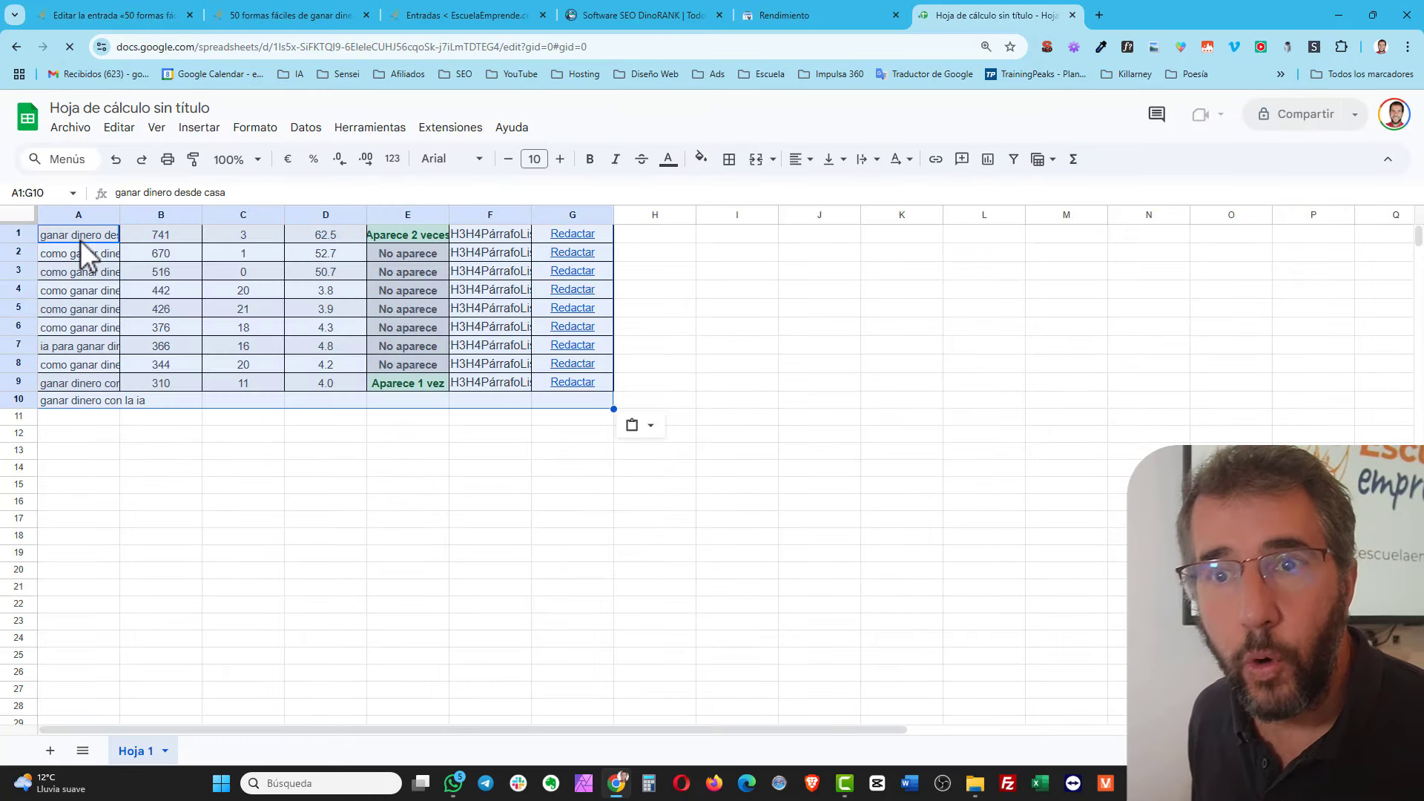
- Copy the keywords in cells A1:A10 and paste them into a new ChatGPT message
{"action": "left_click_drag", "start_coordinate": [84, 234], "coordinate": [90, 399]}
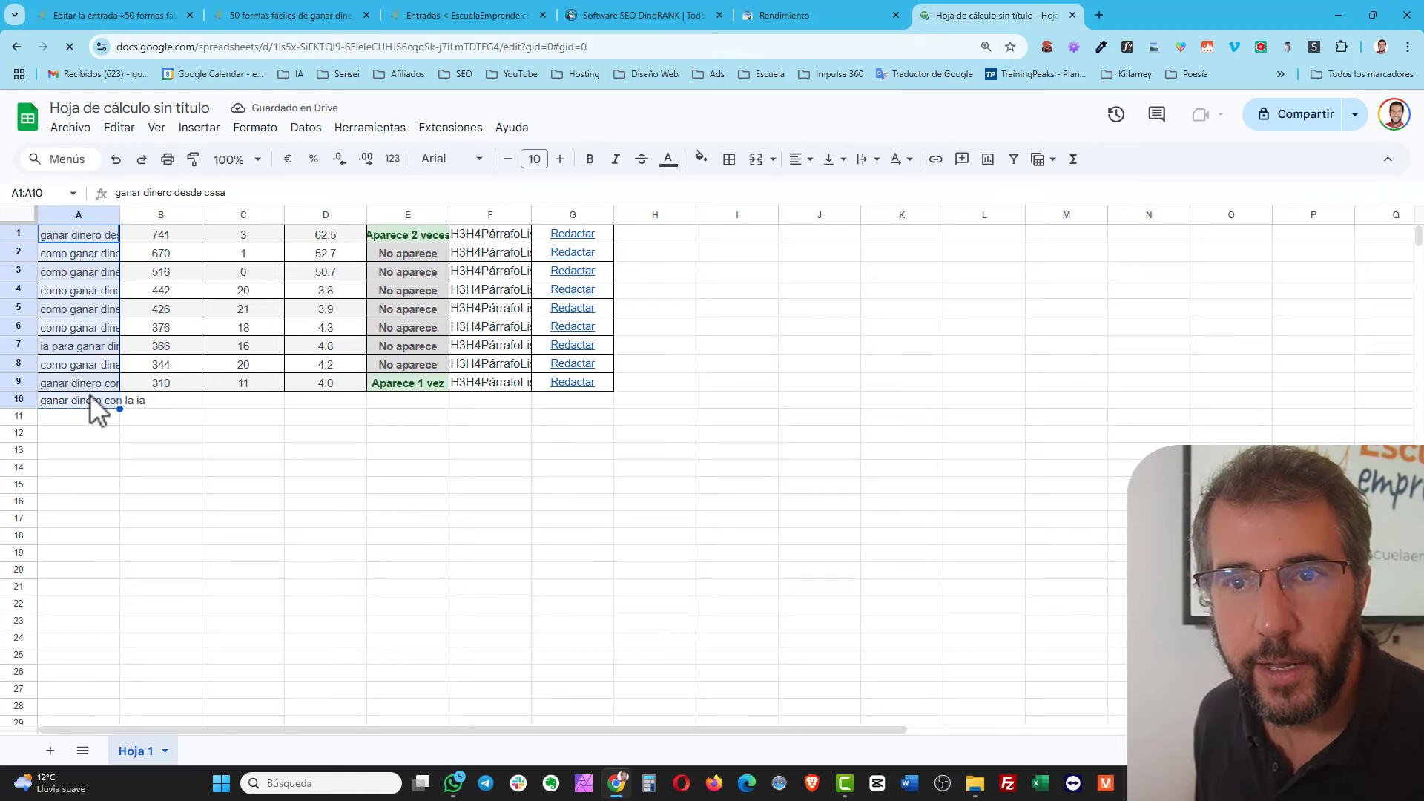
{"action": "right_click", "coordinate": [89, 399]}
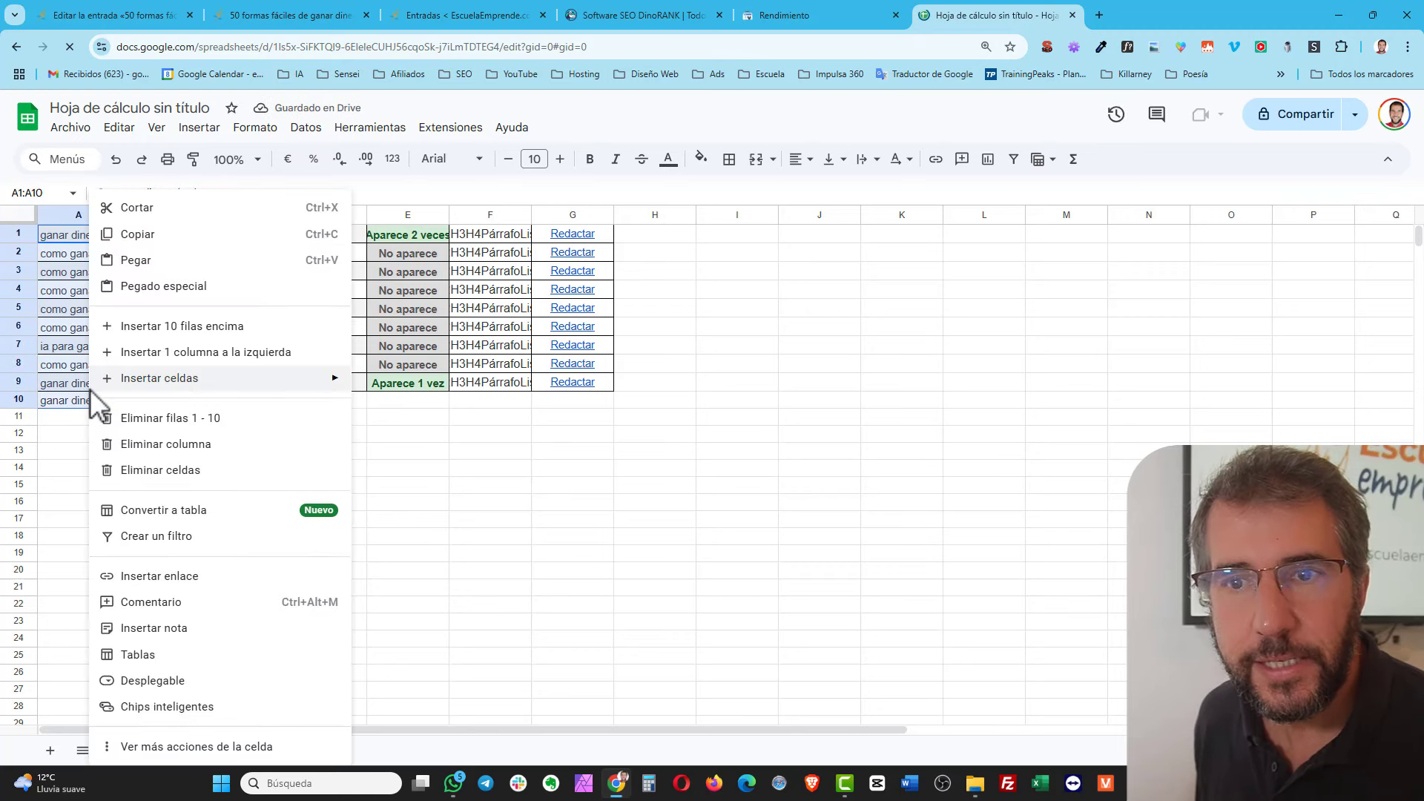
{"action": "left_click", "coordinate": [141, 236]}
{"action": "left_click", "coordinate": [141, 236]}
{"action": "left_click", "coordinate": [1172, 22]}
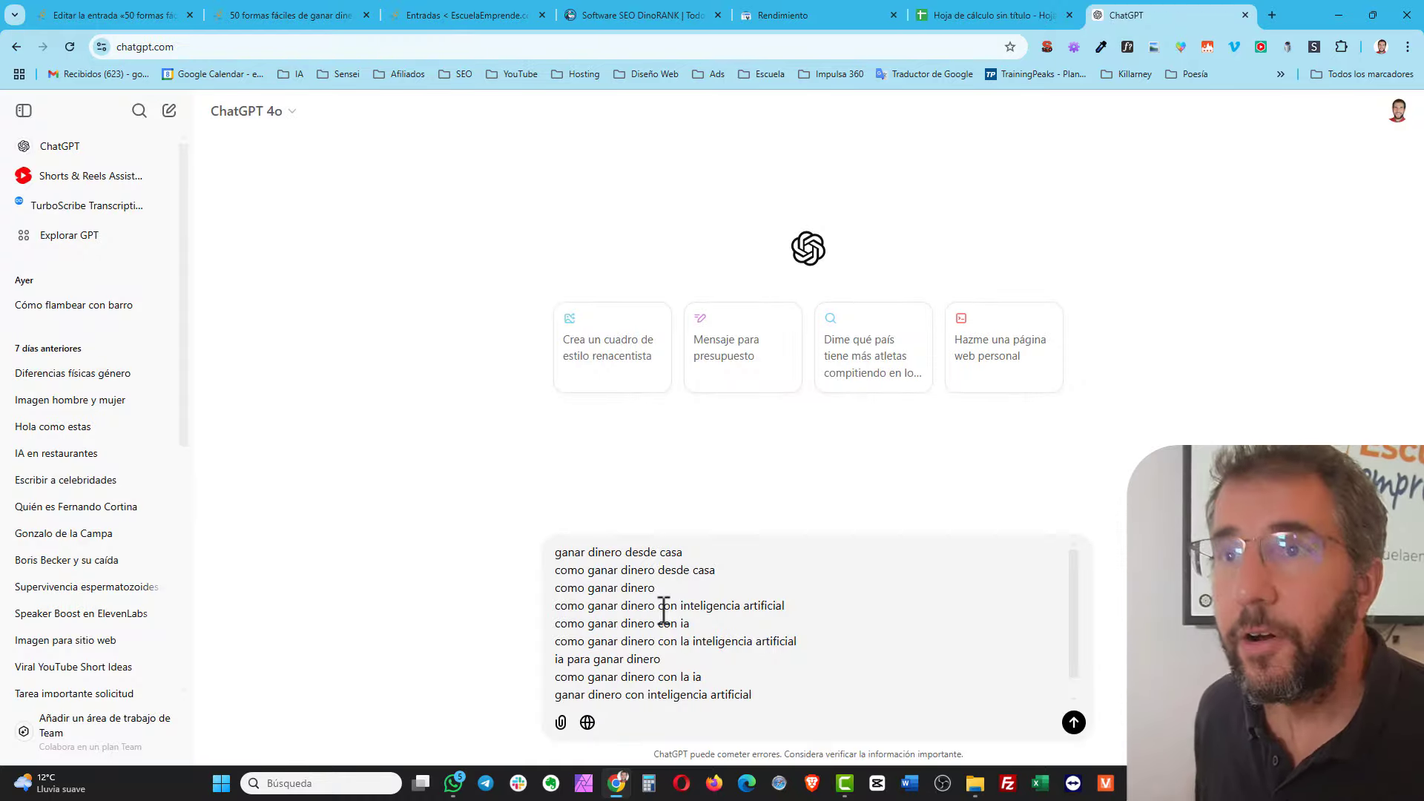
{"action": "left_click_drag", "start_coordinate": [557, 551], "coordinate": [721, 673]}
{"action": "left_click", "coordinate": [558, 551]}
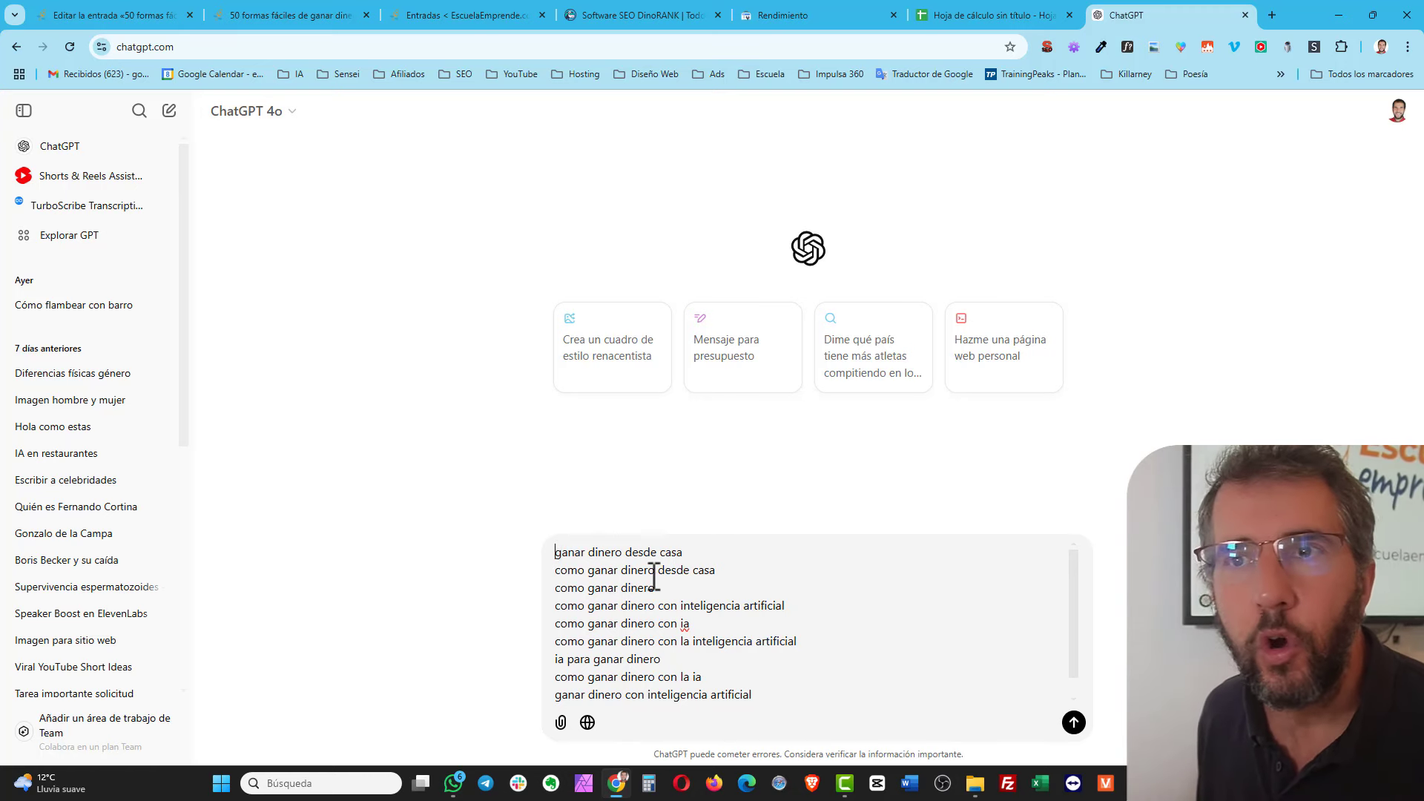
- Review the introduction of the published 50 formas article and the Dino Plugin Curator keyword table in the WordPress editor
{"action": "left_click", "coordinate": [272, 15]}
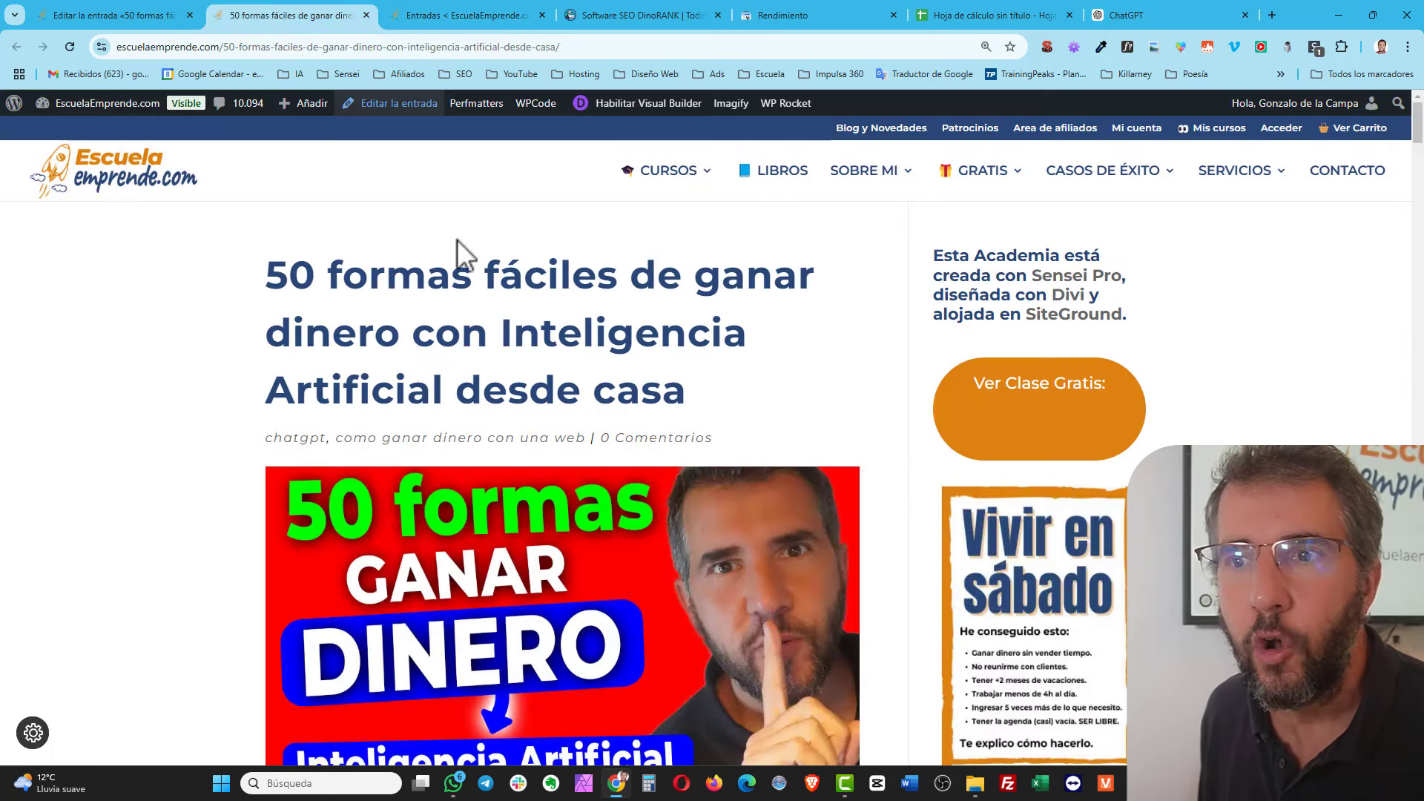
{"action": "scroll", "coordinate": [589, 367], "scroll_direction": "down", "scroll_amount": 7}
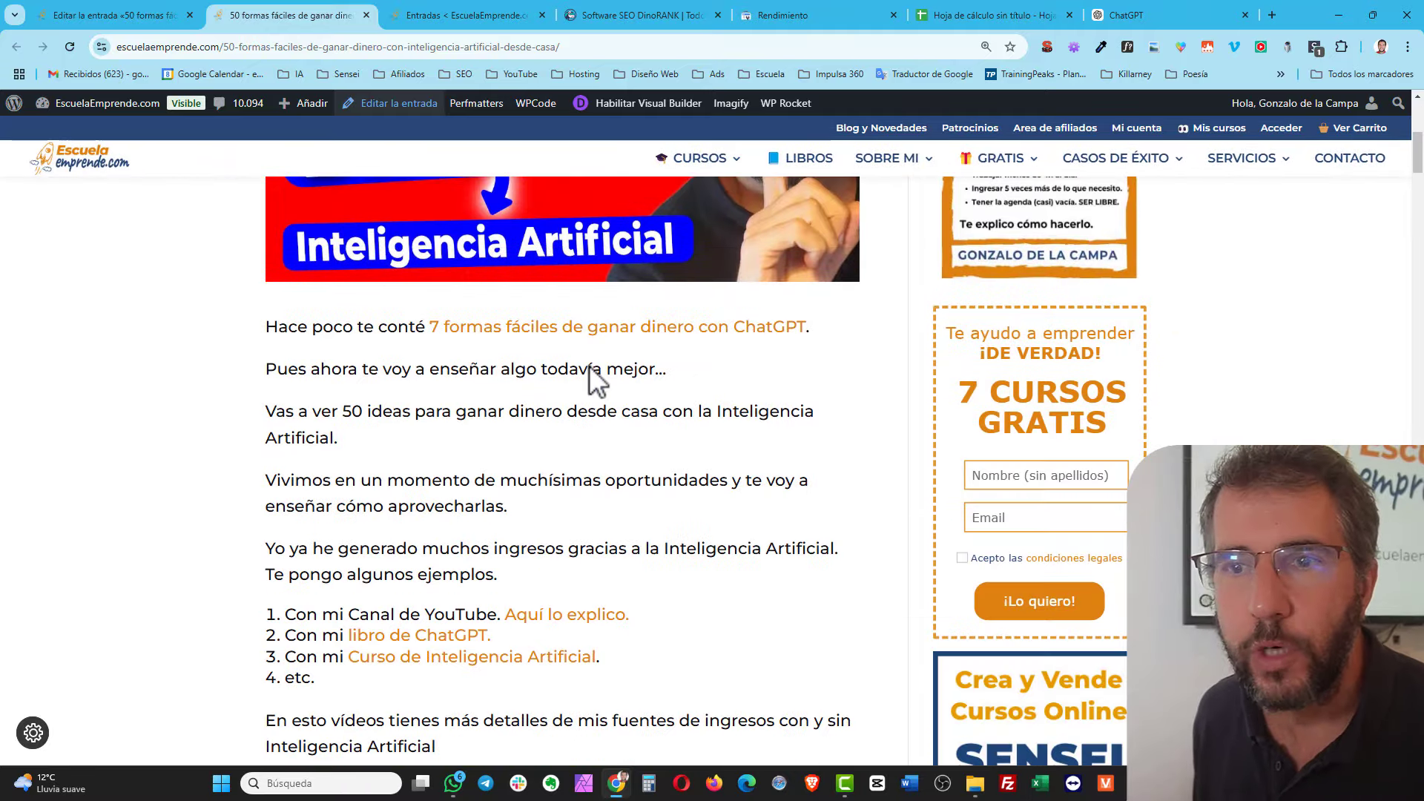
{"action": "left_click", "coordinate": [196, 15]}
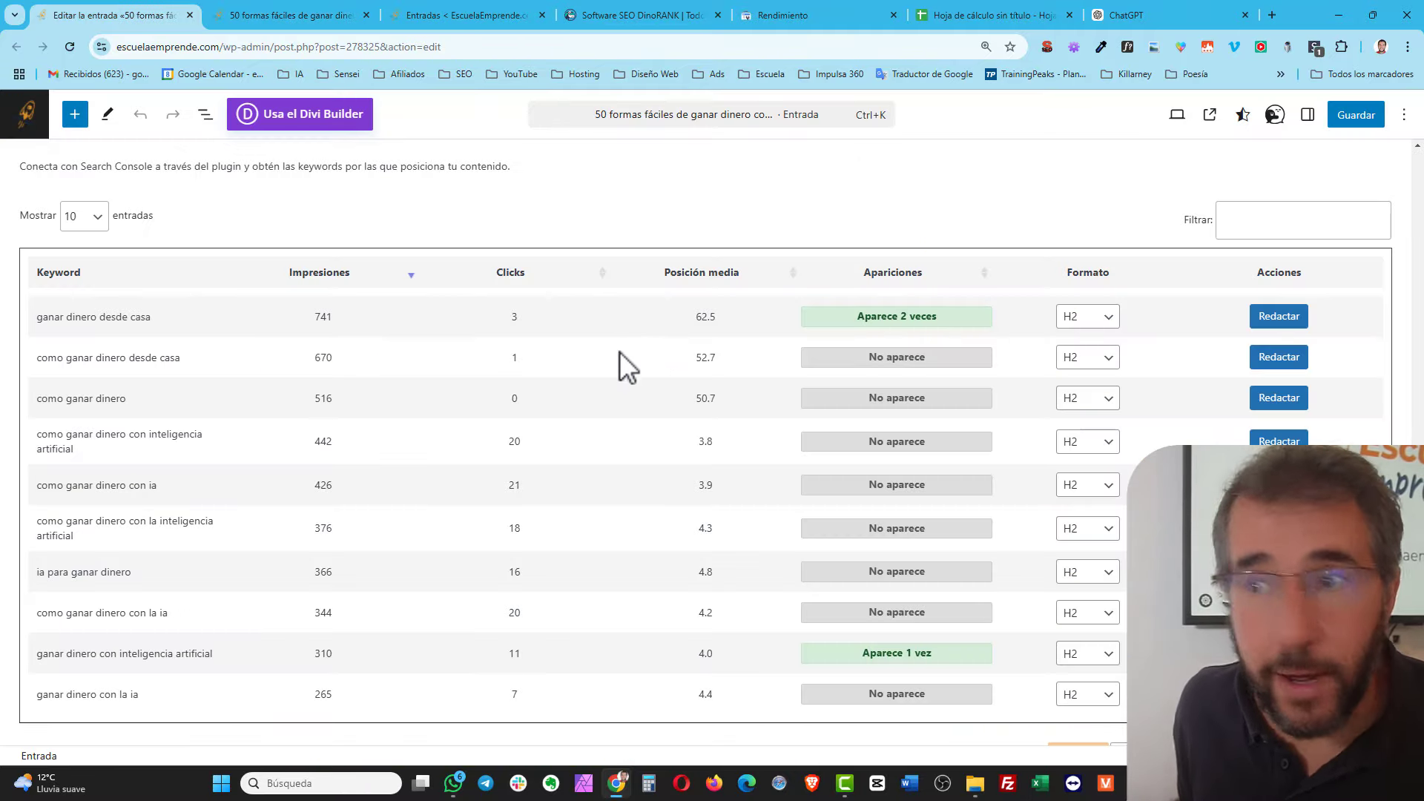
{"action": "scroll", "coordinate": [311, 417], "scroll_direction": "up", "scroll_amount": 3}
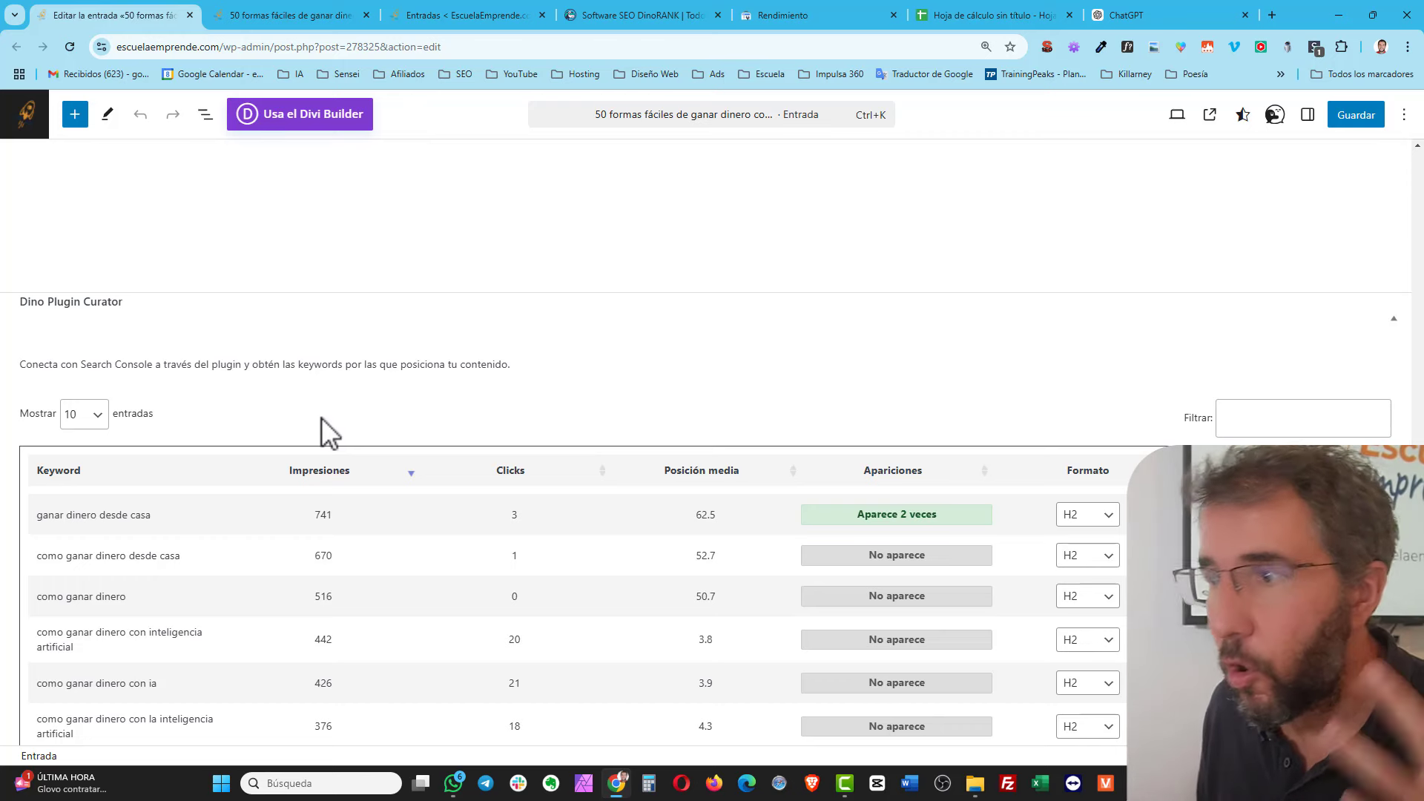
{"action": "scroll", "coordinate": [321, 417], "scroll_direction": "down", "scroll_amount": 1}
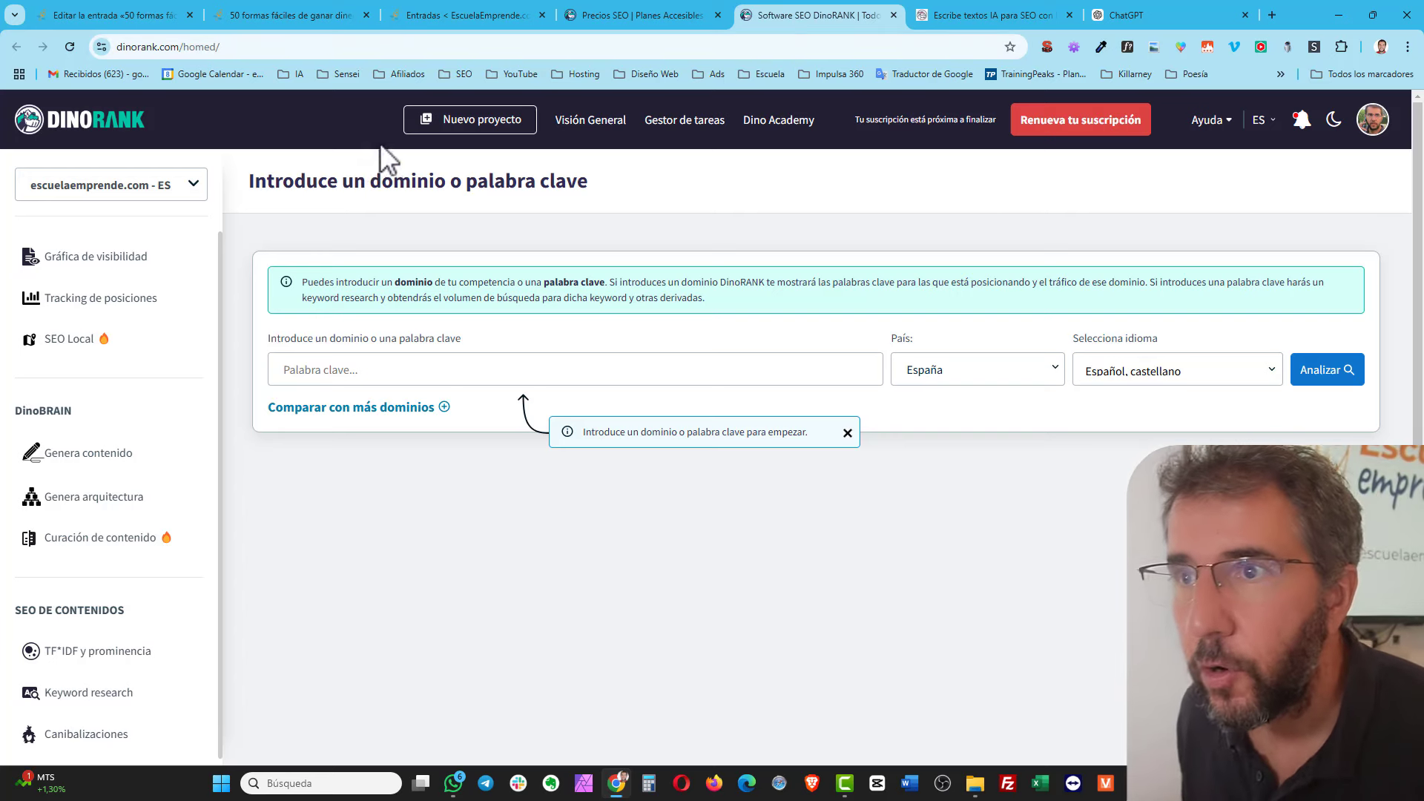
- Compare Plan Starter and Plan Pro on the DinoRANK pricing page, checking which one includes DinoBRAIN
{"action": "left_click", "coordinate": [626, 14]}
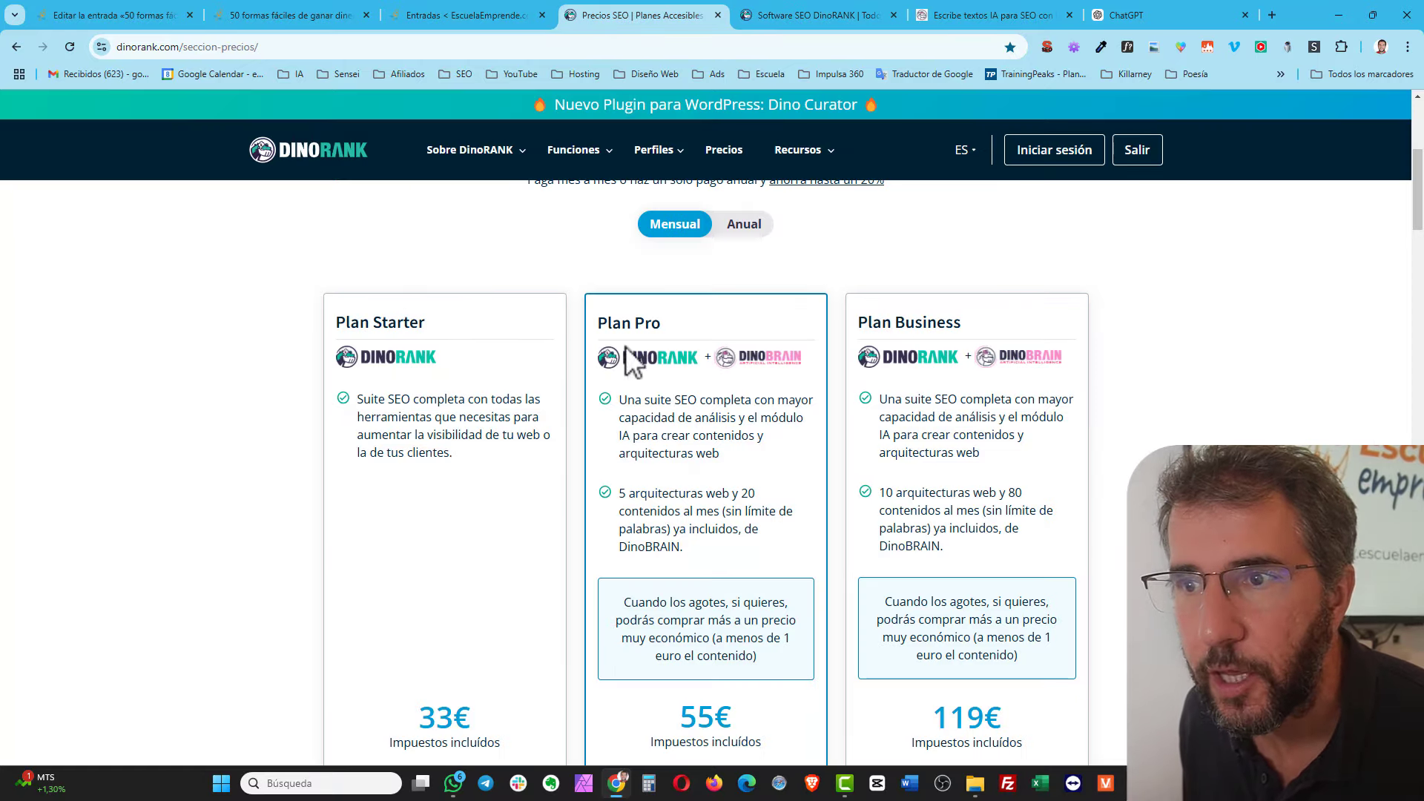
{"action": "left_click_drag", "start_coordinate": [612, 323], "coordinate": [674, 331]}
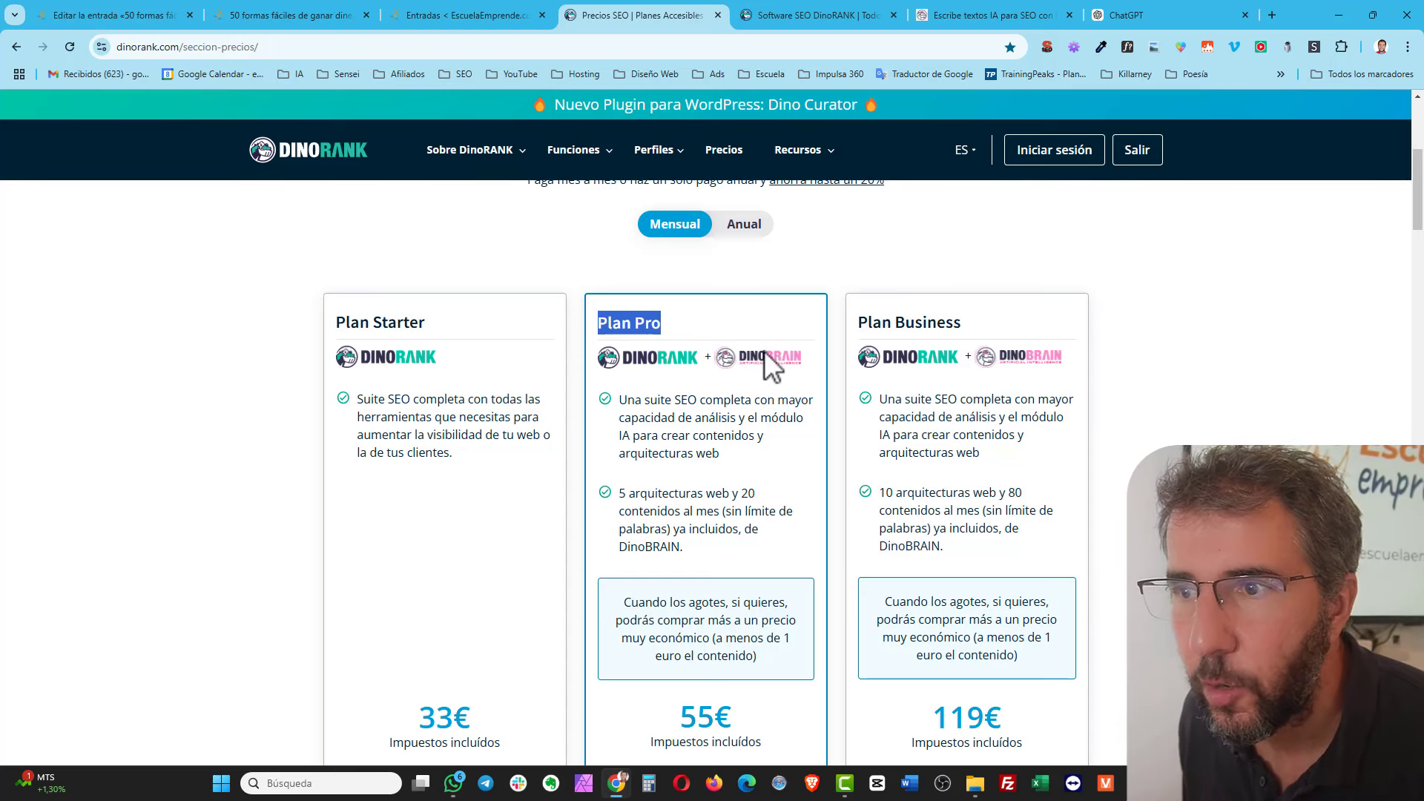
{"action": "triple_click", "coordinate": [385, 323]}
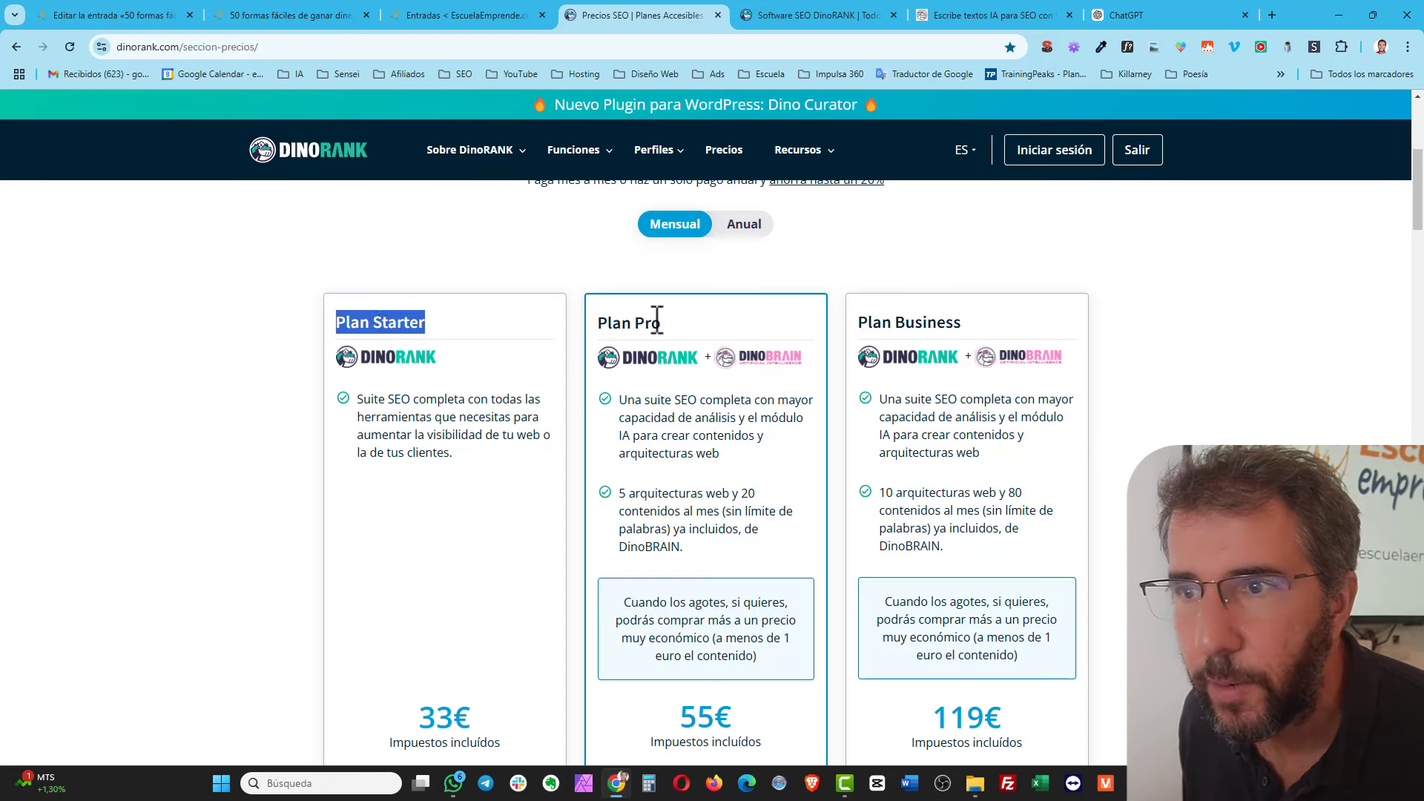
{"action": "left_click_drag", "start_coordinate": [769, 366], "coordinate": [797, 16]}
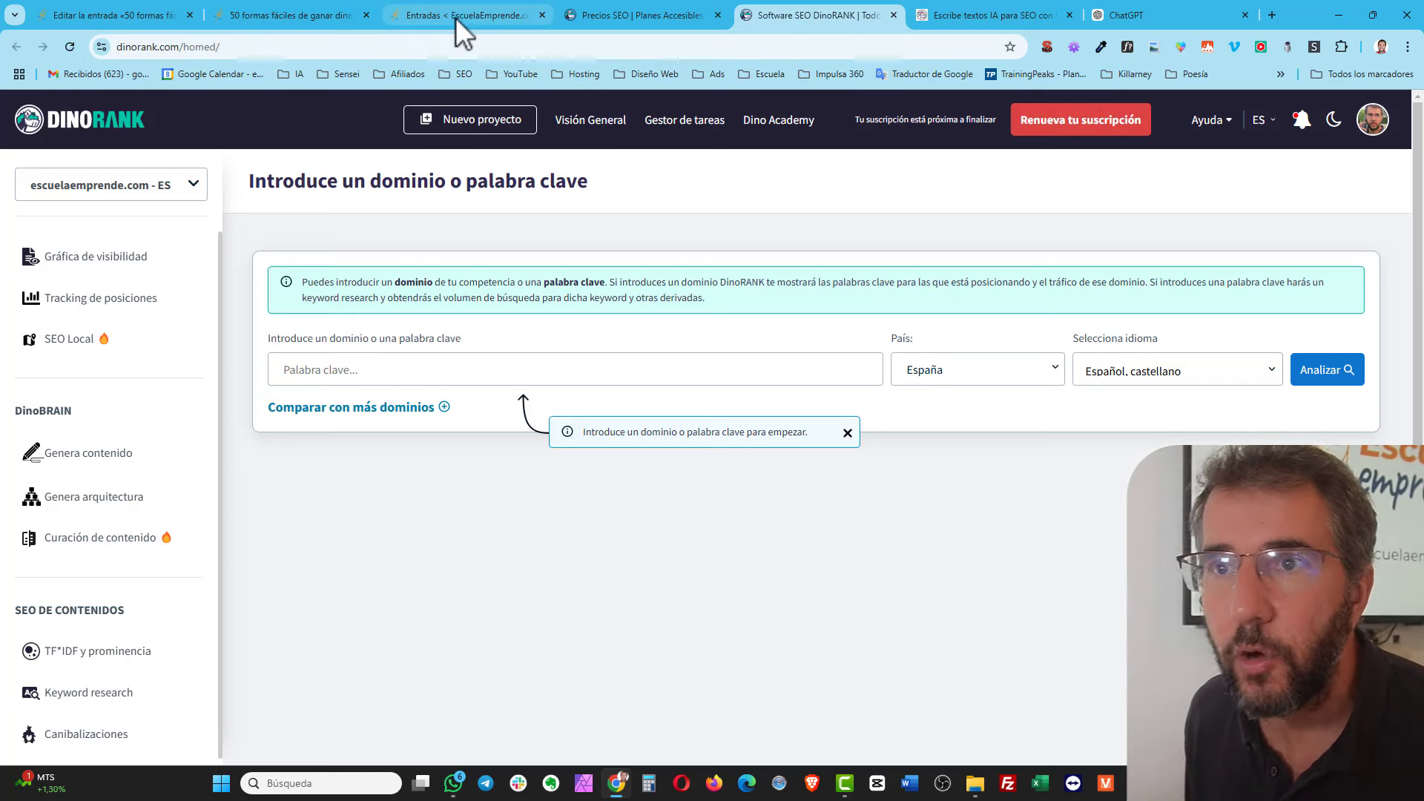
- In the WordPress editor, generate complementary H2 content for the keyword "como ganar dinero con ia" with Dino Plugin Curator and copy the text
{"action": "key", "text": "ctrl+1"}
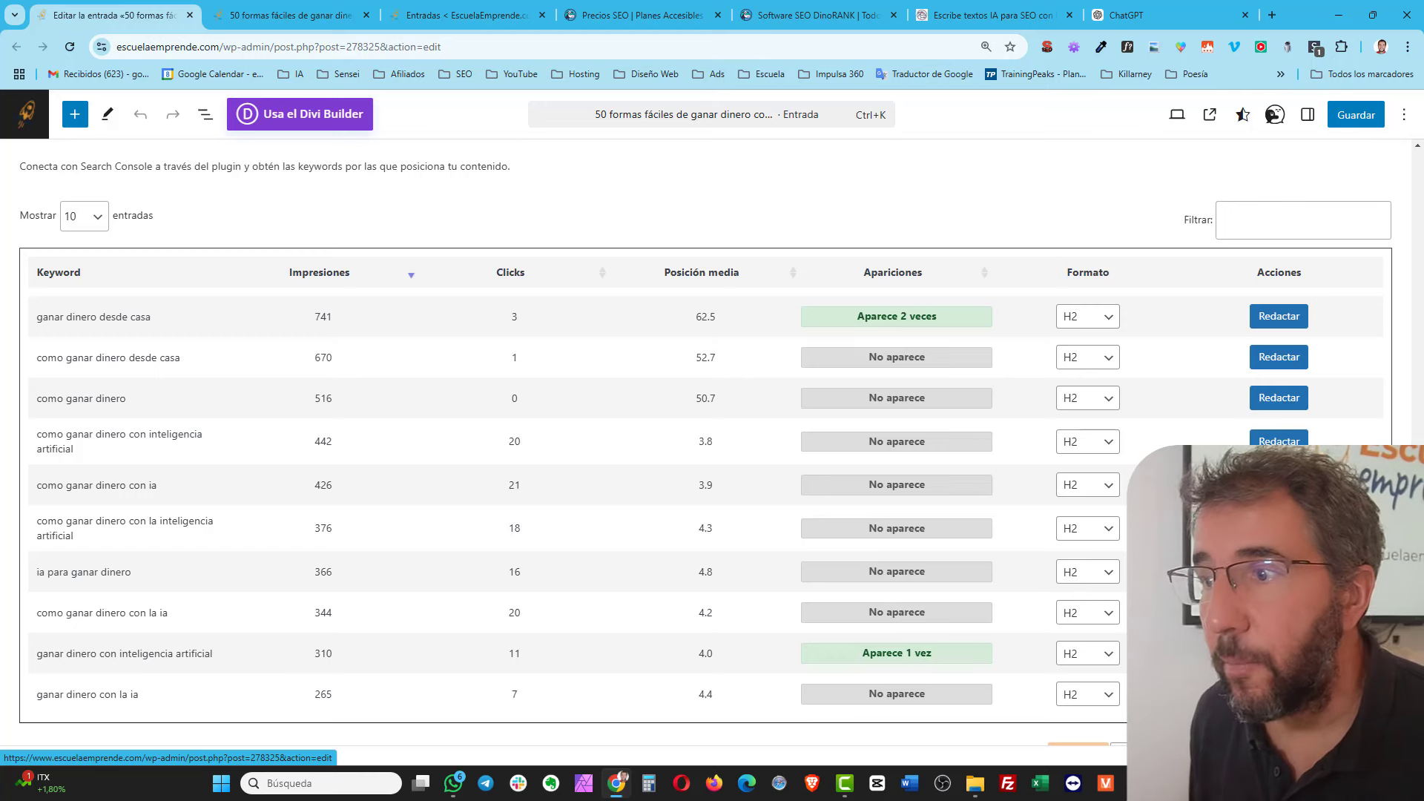
{"action": "left_click", "coordinate": [1278, 485]}
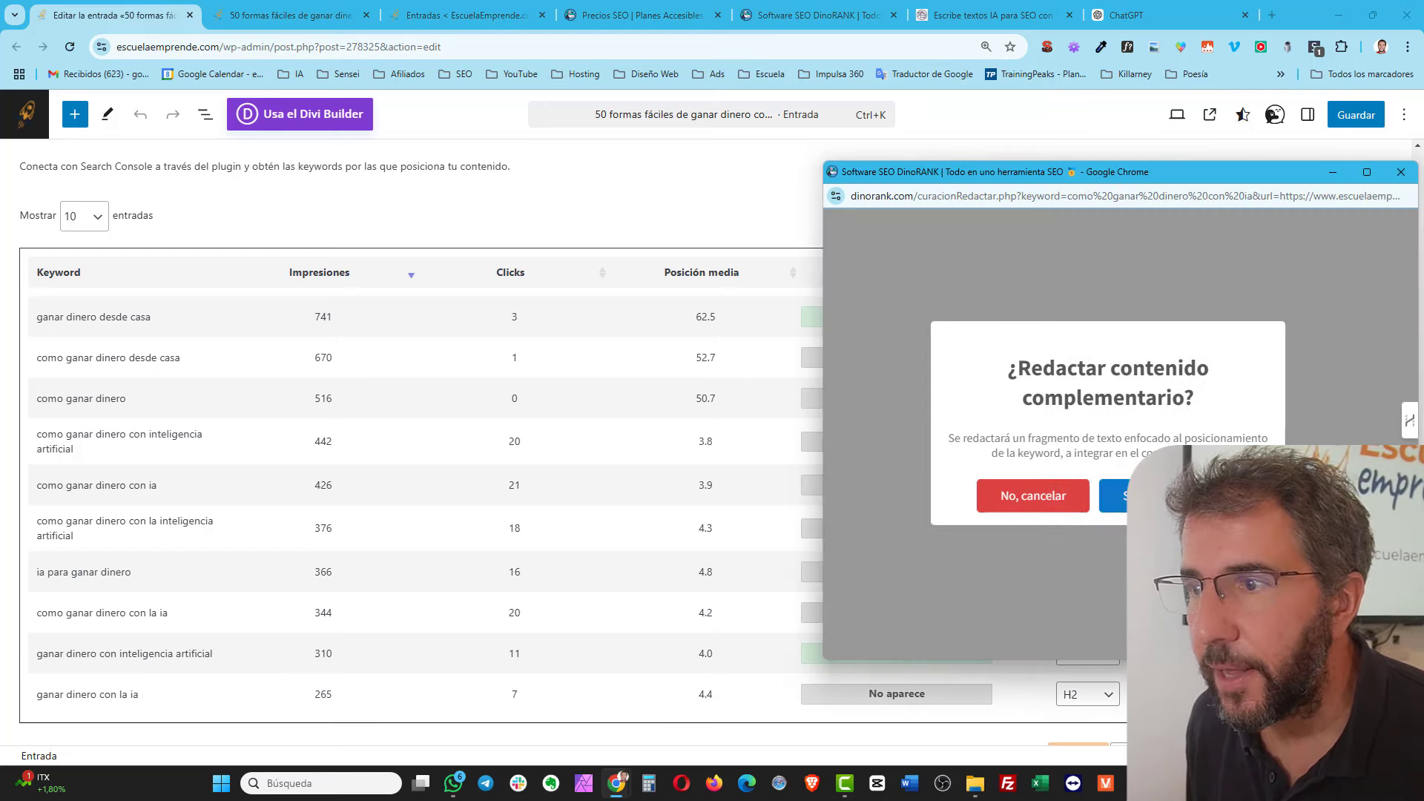
{"action": "left_click", "coordinate": [1179, 495]}
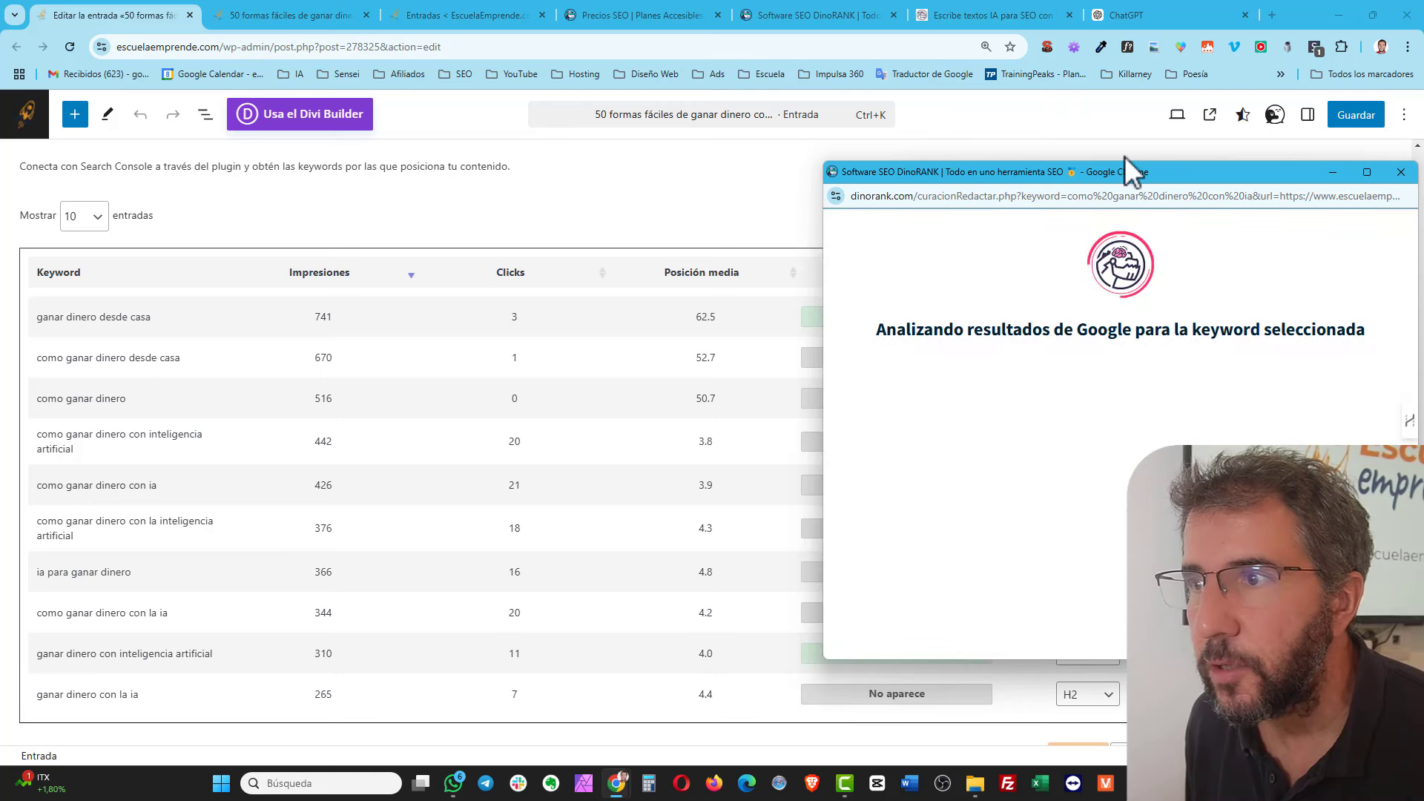
{"action": "left_click_drag", "start_coordinate": [1130, 176], "coordinate": [913, 161]}
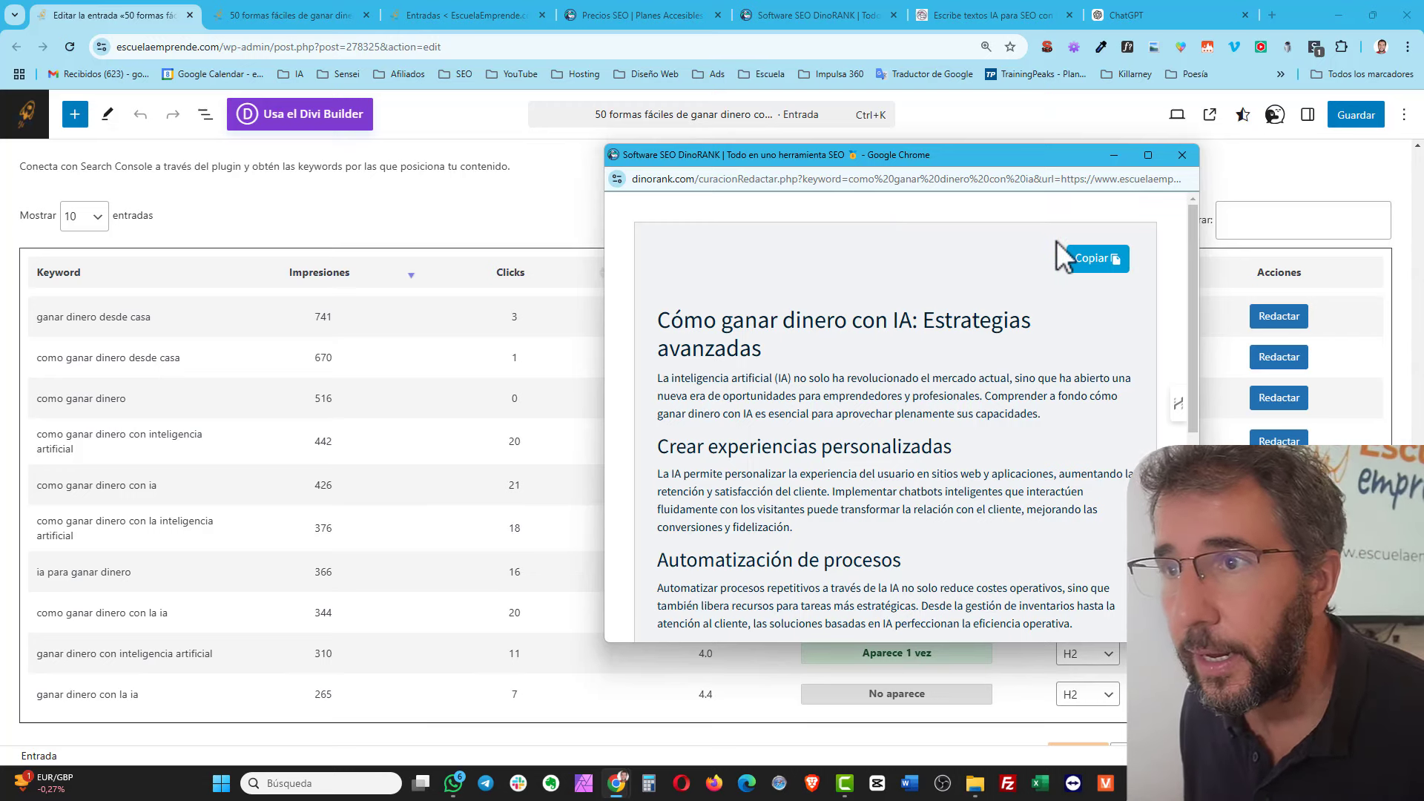
{"action": "left_click", "coordinate": [1097, 259]}
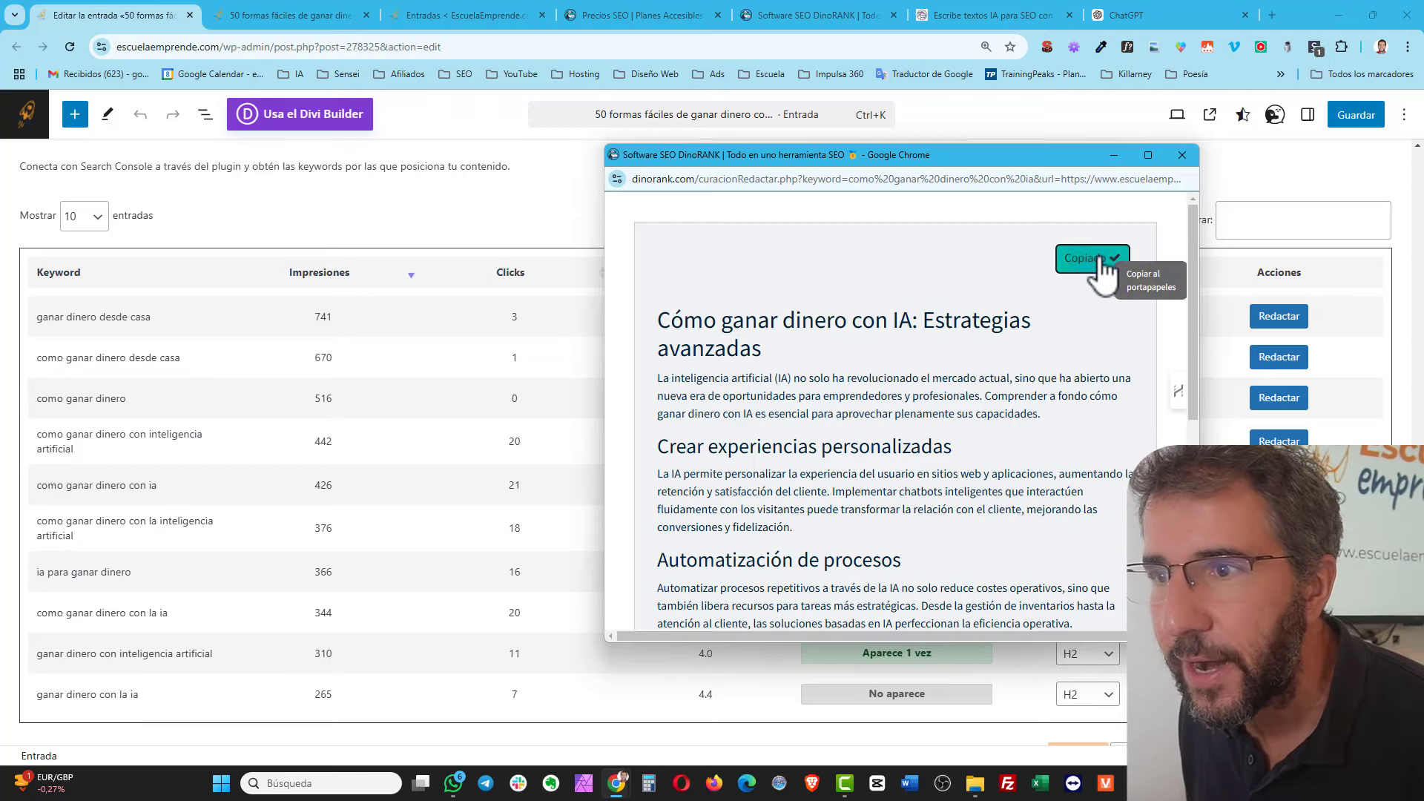
{"action": "scroll", "coordinate": [782, 383], "scroll_direction": "down", "scroll_amount": 1}
{"action": "scroll", "coordinate": [782, 383], "scroll_direction": "down", "scroll_amount": 4}
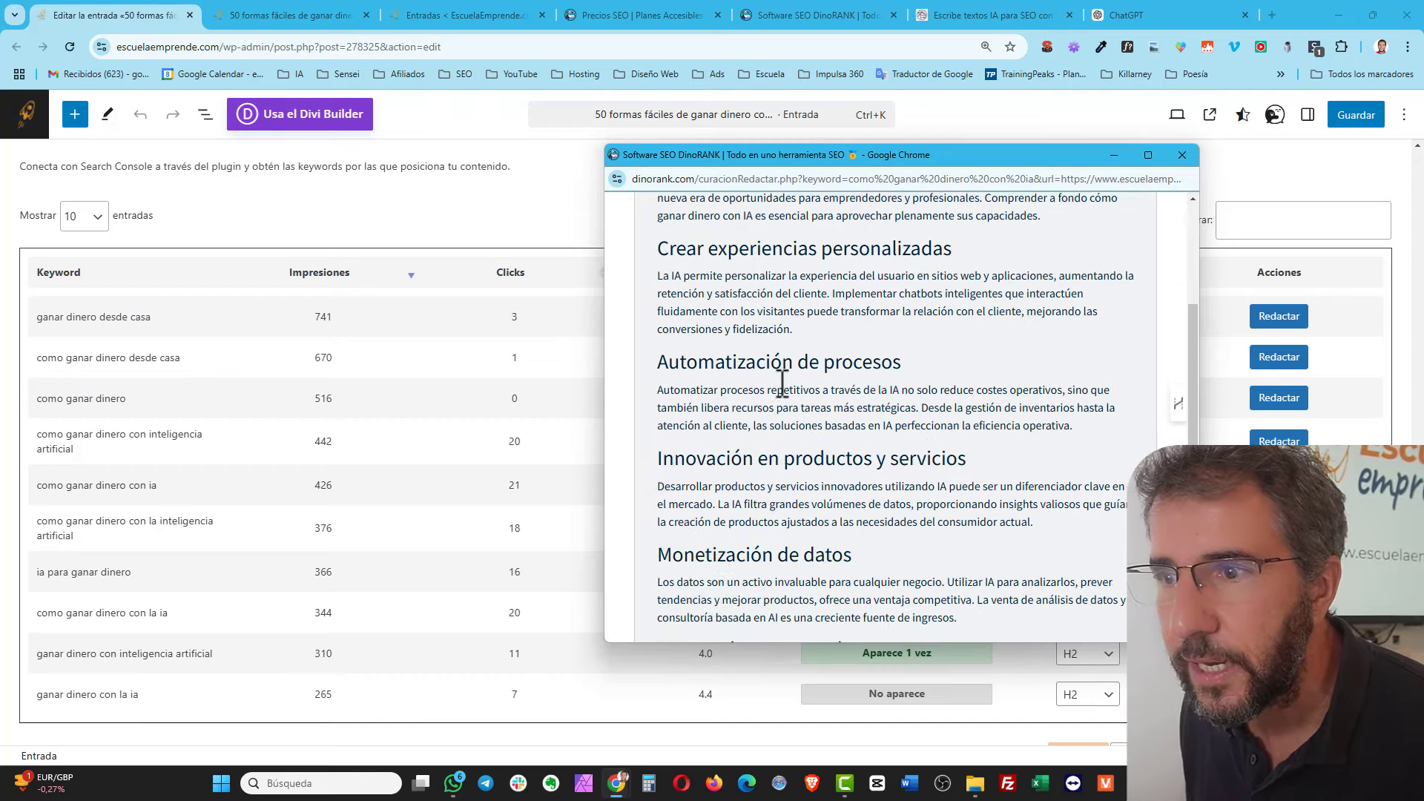
- Paste the generated "Cómo ganar dinero con IA" content into the empty block above the Conclusión heading of the WordPress post
{"action": "left_click", "coordinate": [303, 13]}
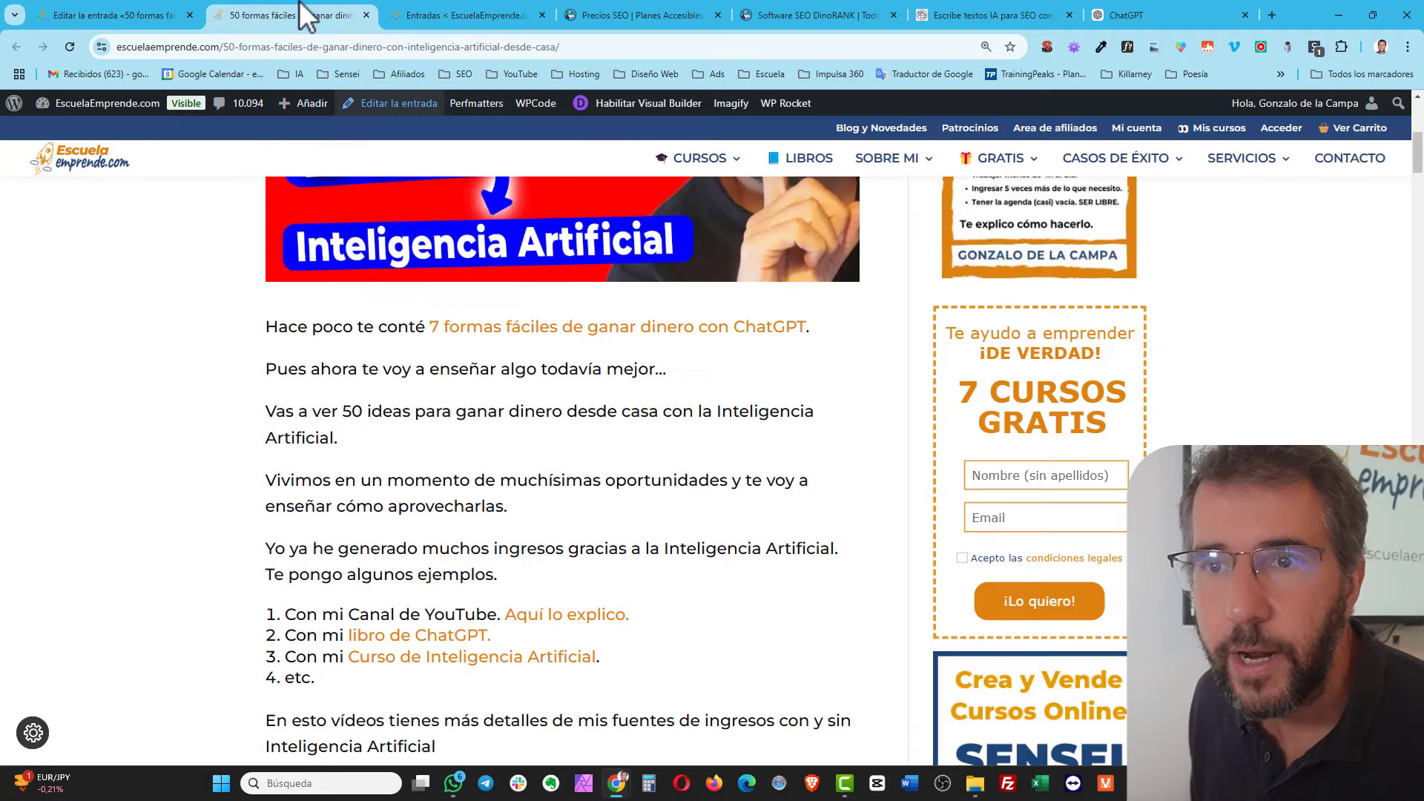
{"action": "left_click", "coordinate": [445, 13]}
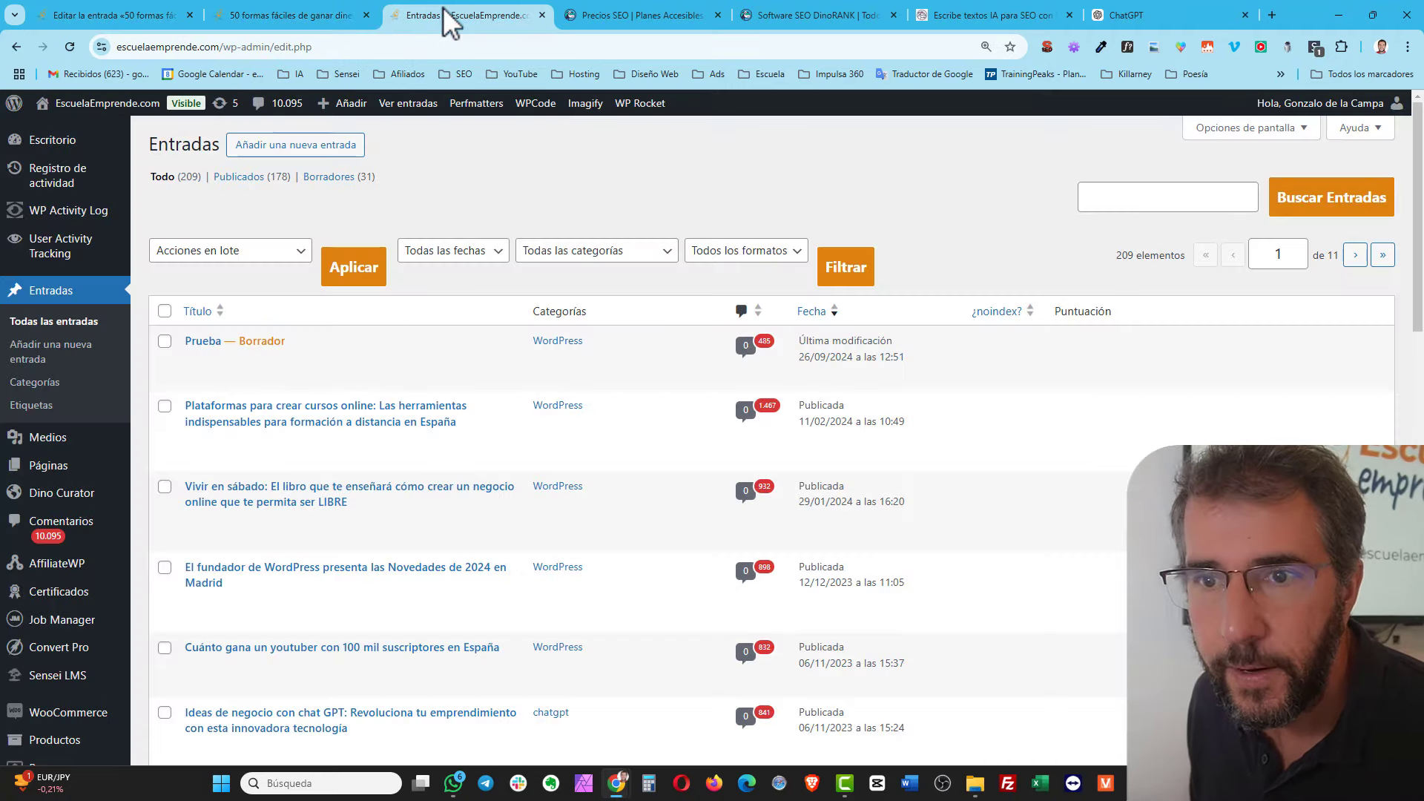
{"action": "left_click", "coordinate": [318, 16]}
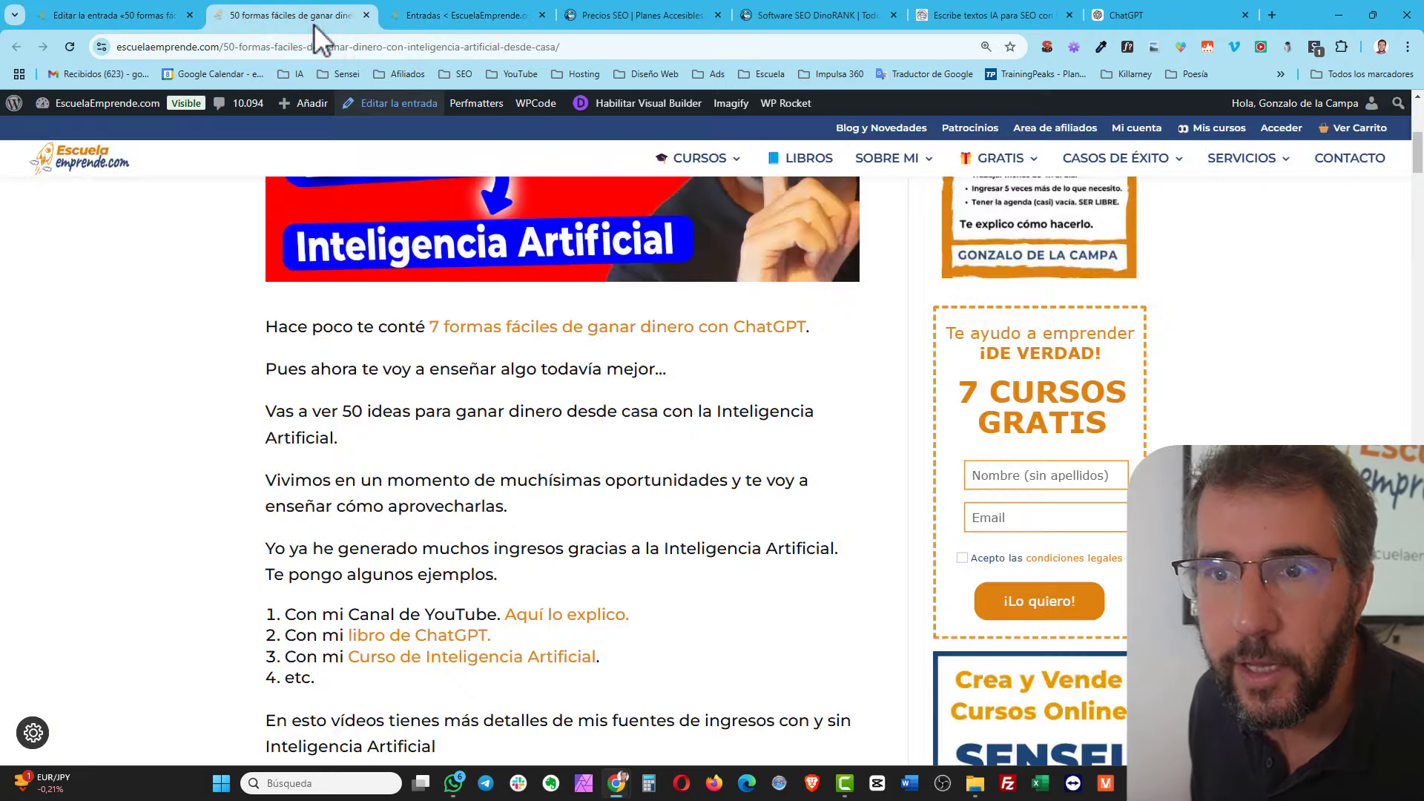
{"action": "left_click", "coordinate": [118, 15]}
{"action": "scroll", "coordinate": [349, 382], "scroll_direction": "up", "scroll_amount": 15}
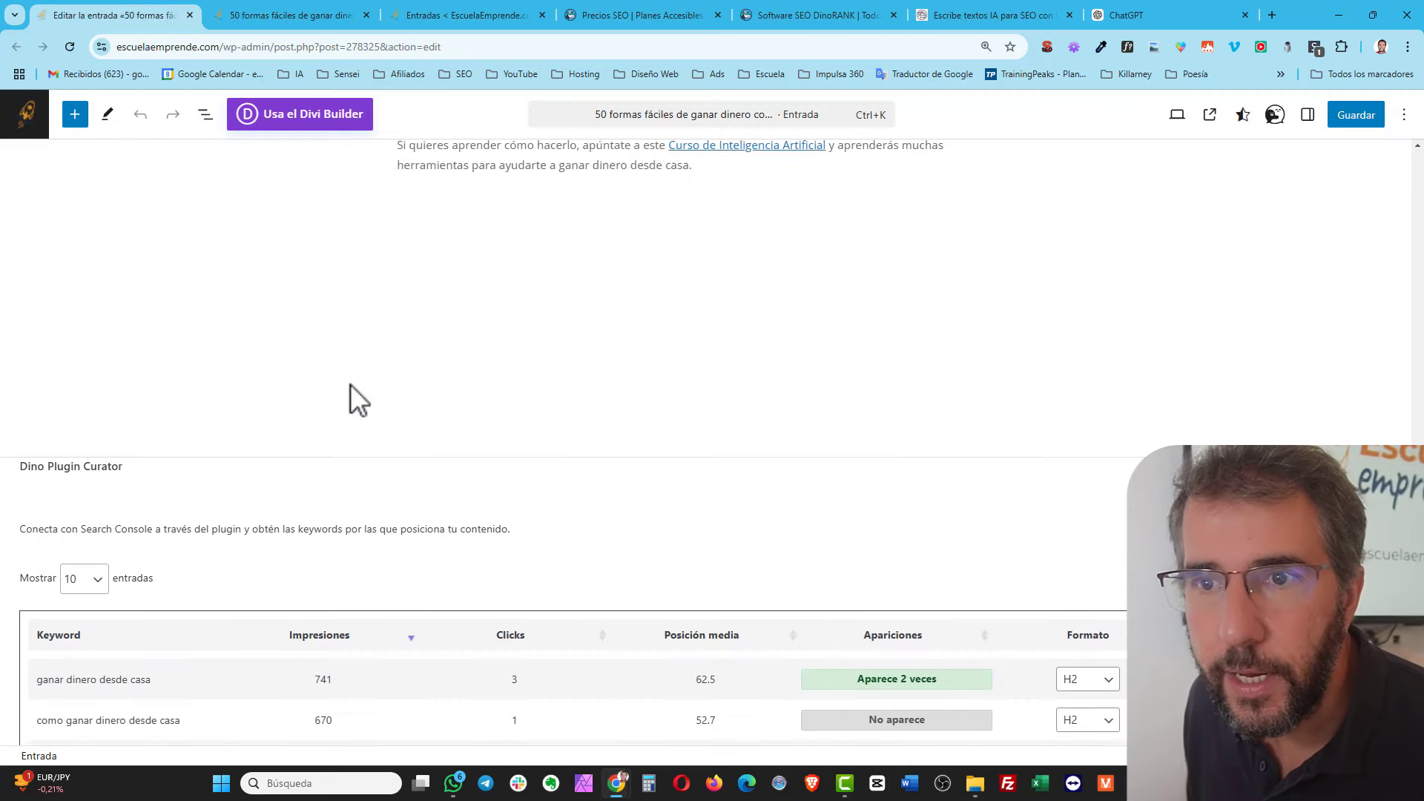
{"action": "scroll", "coordinate": [445, 356], "scroll_direction": "down", "scroll_amount": 1}
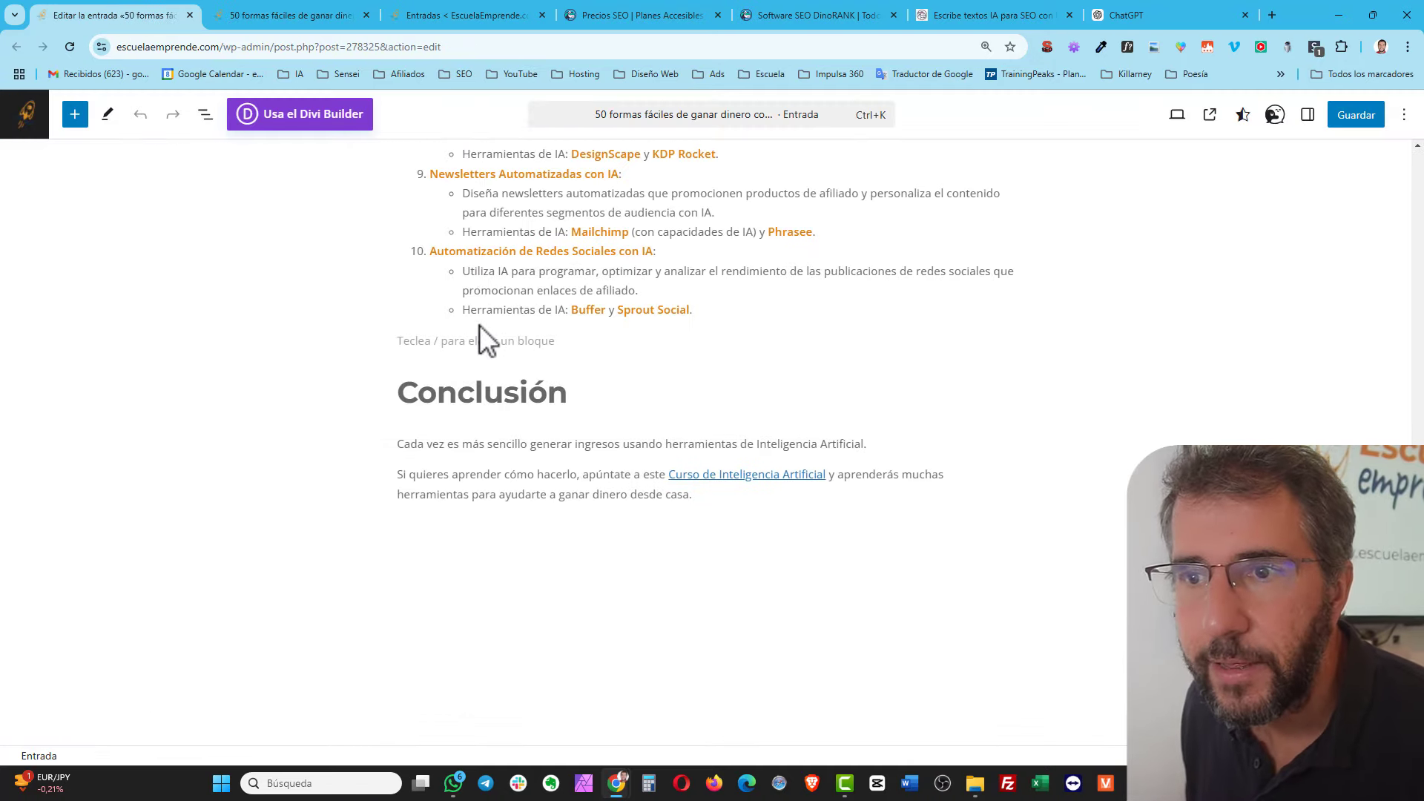
{"action": "left_click", "coordinate": [485, 345]}
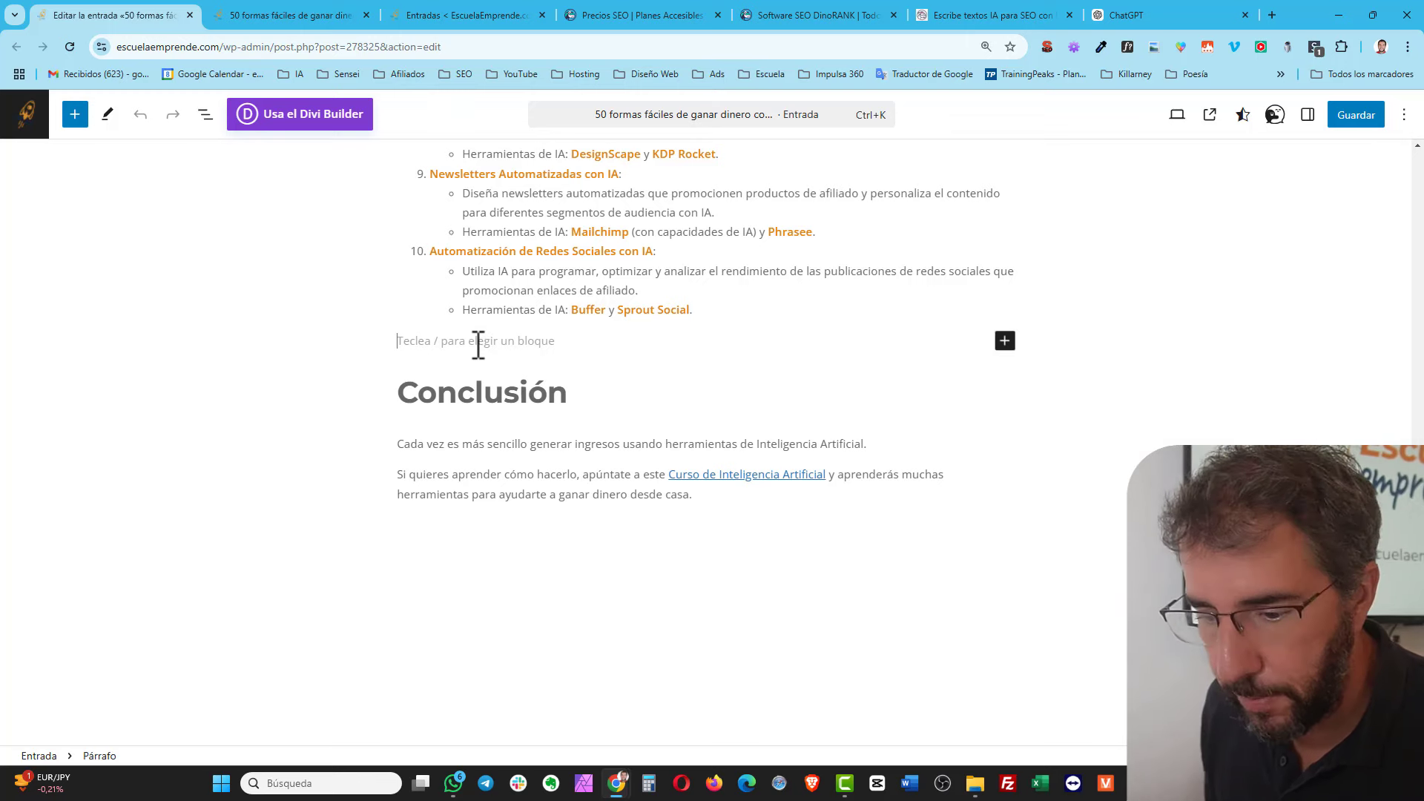
{"action": "key", "text": "ctrl+v"}
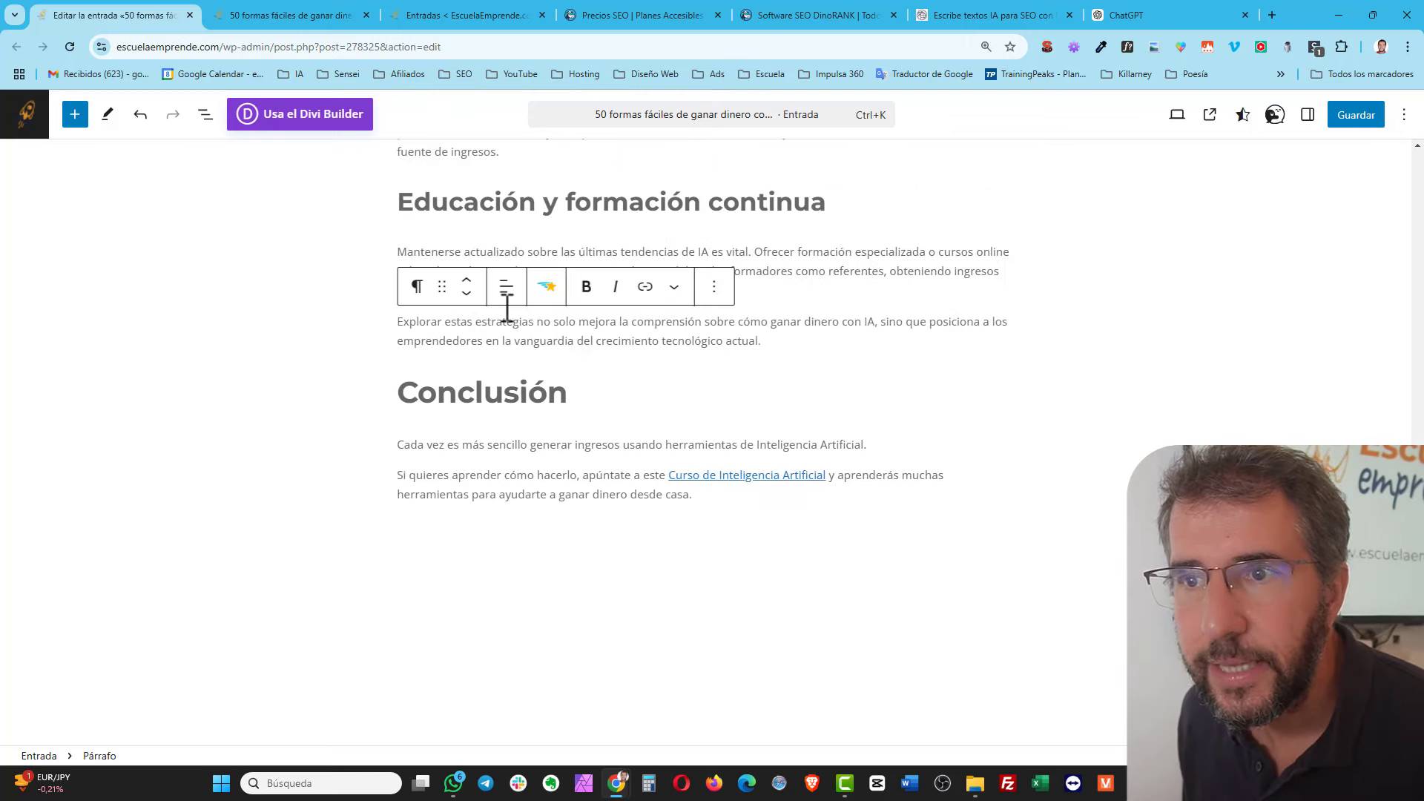
{"action": "scroll", "coordinate": [788, 240], "scroll_direction": "up", "scroll_amount": 4}
{"action": "scroll", "coordinate": [784, 245], "scroll_direction": "up", "scroll_amount": 6}
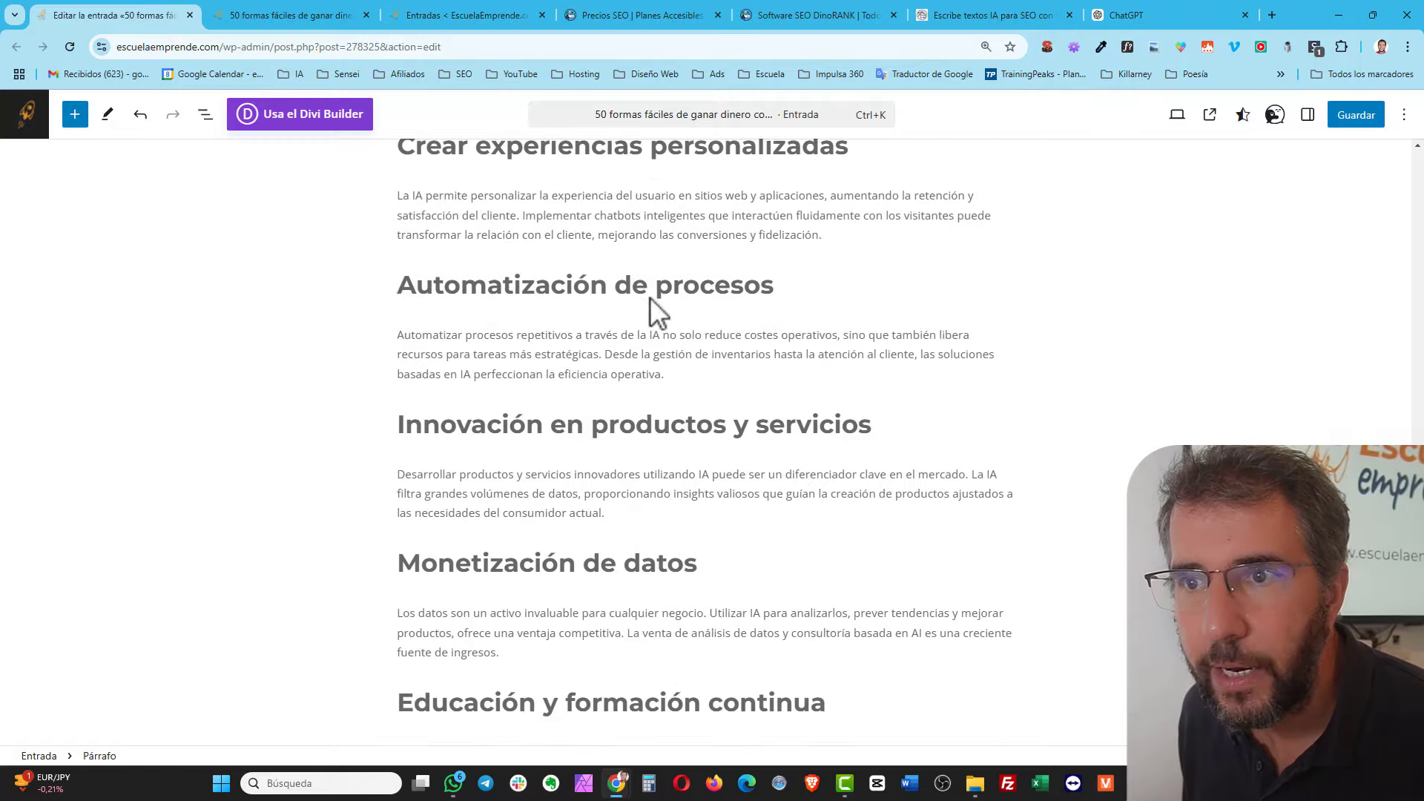
{"action": "scroll", "coordinate": [571, 299], "scroll_direction": "up", "scroll_amount": 1}
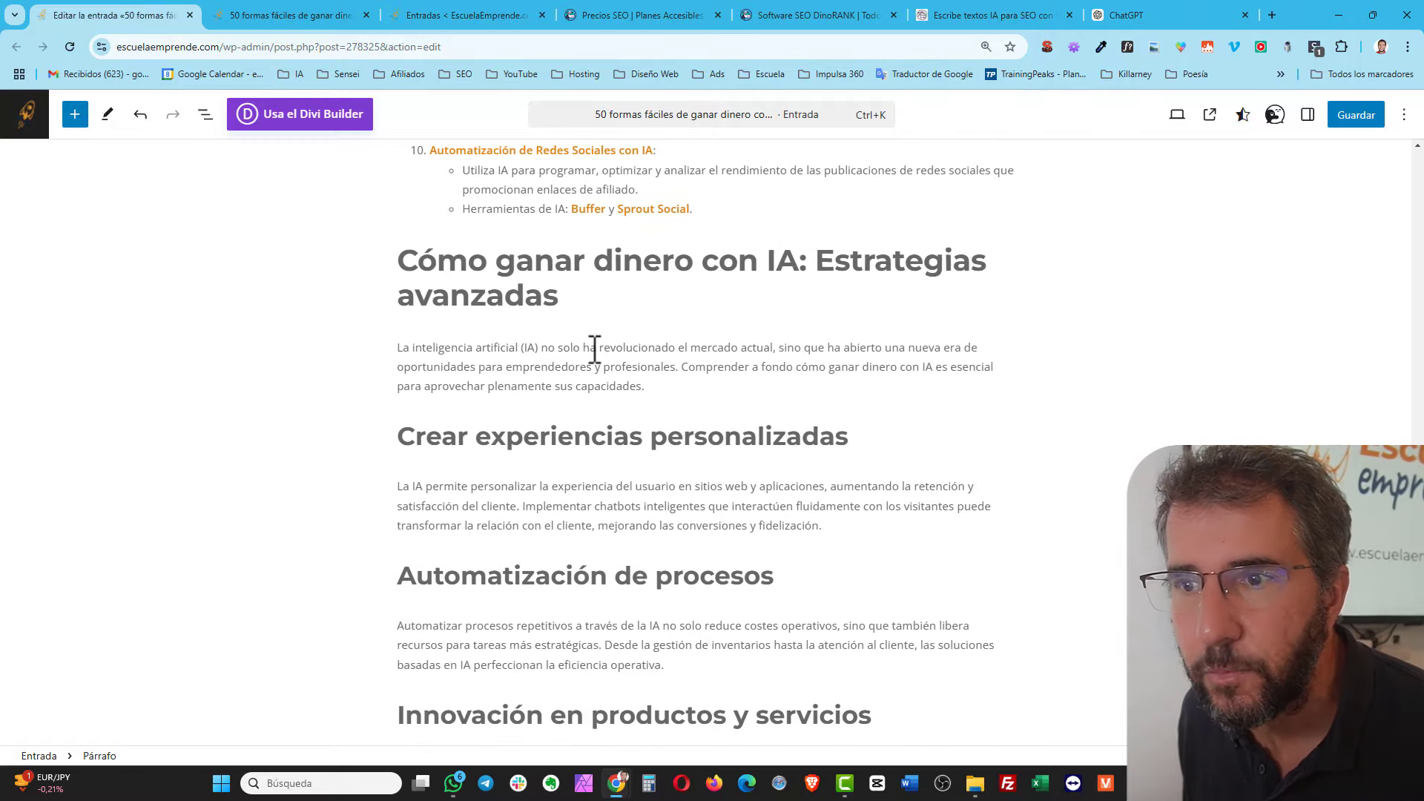
{"action": "scroll", "coordinate": [594, 349], "scroll_direction": "down", "scroll_amount": 1}
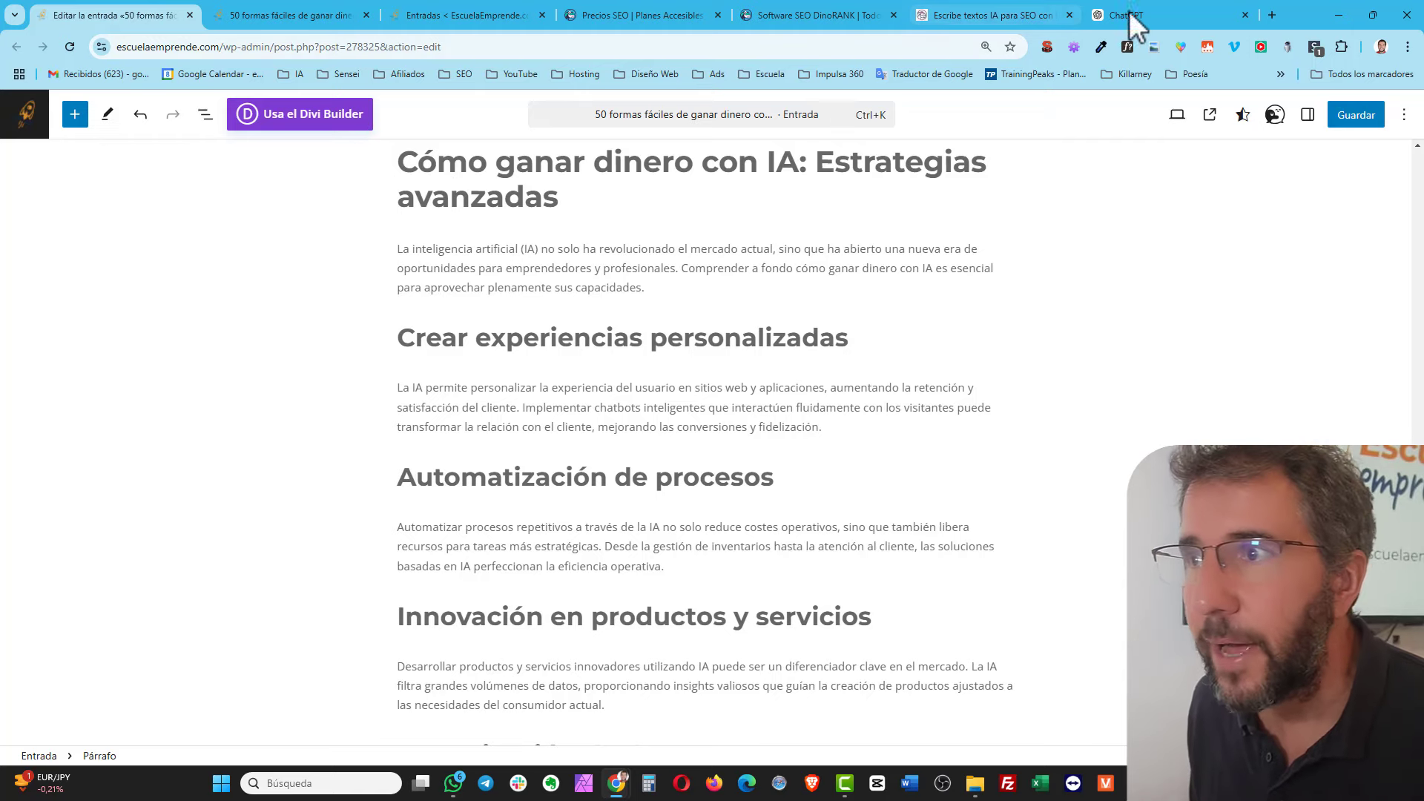
- In ChatGPT, replace the keyword list in the unsent message with the copied DinoRANK content
{"action": "left_click", "coordinate": [1154, 12]}
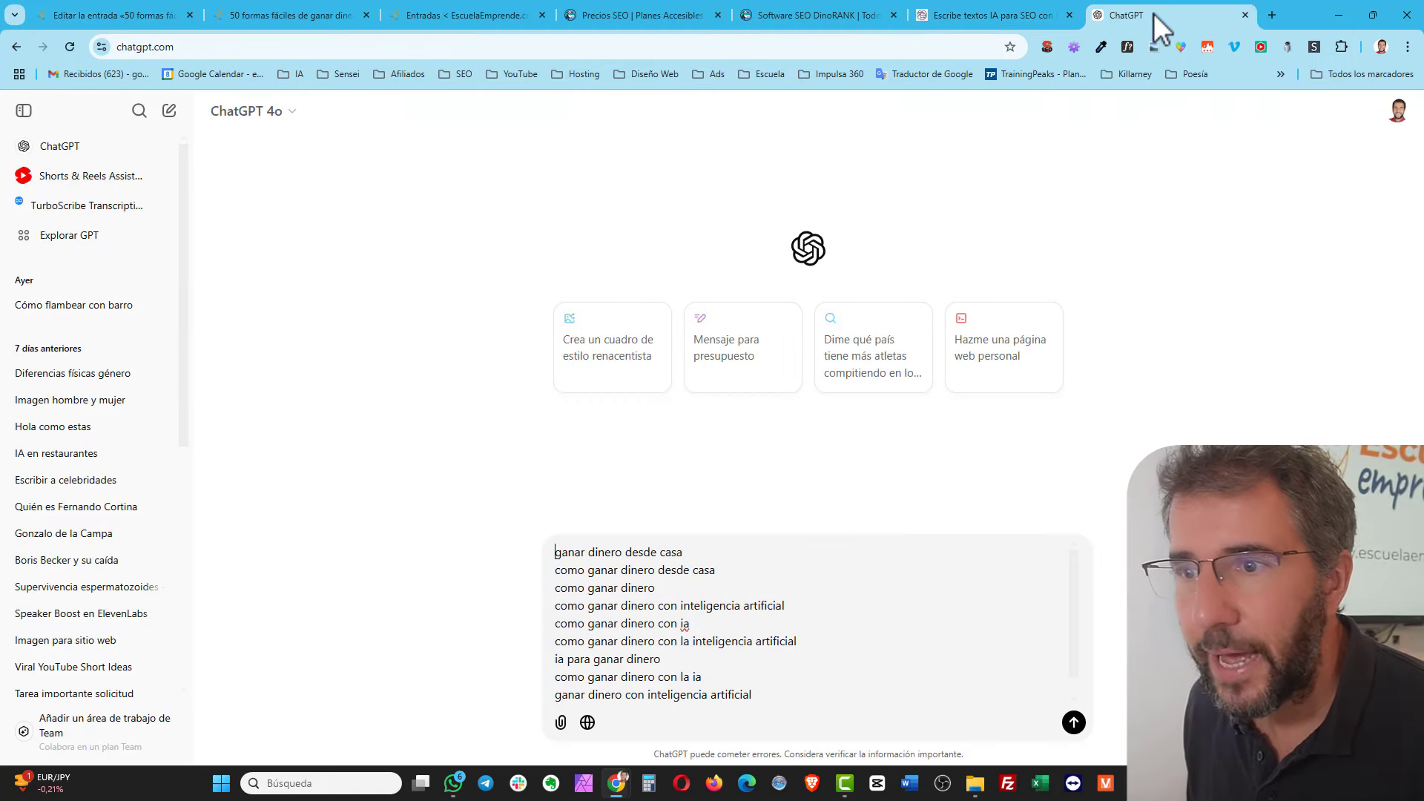
{"action": "triple_click", "coordinate": [657, 626]}
{"action": "key", "text": "ctrl+a"}
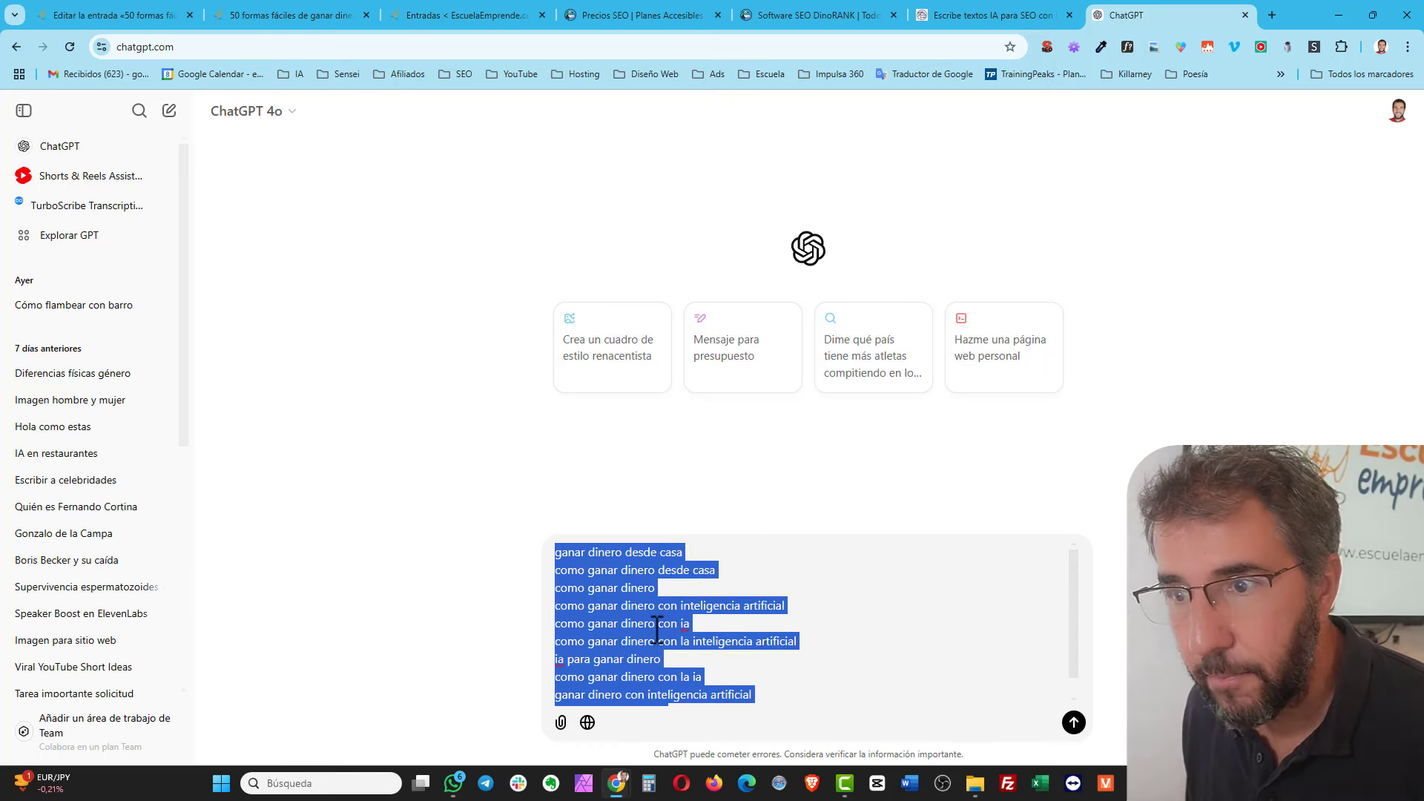
{"action": "key", "text": "ctrl+v"}
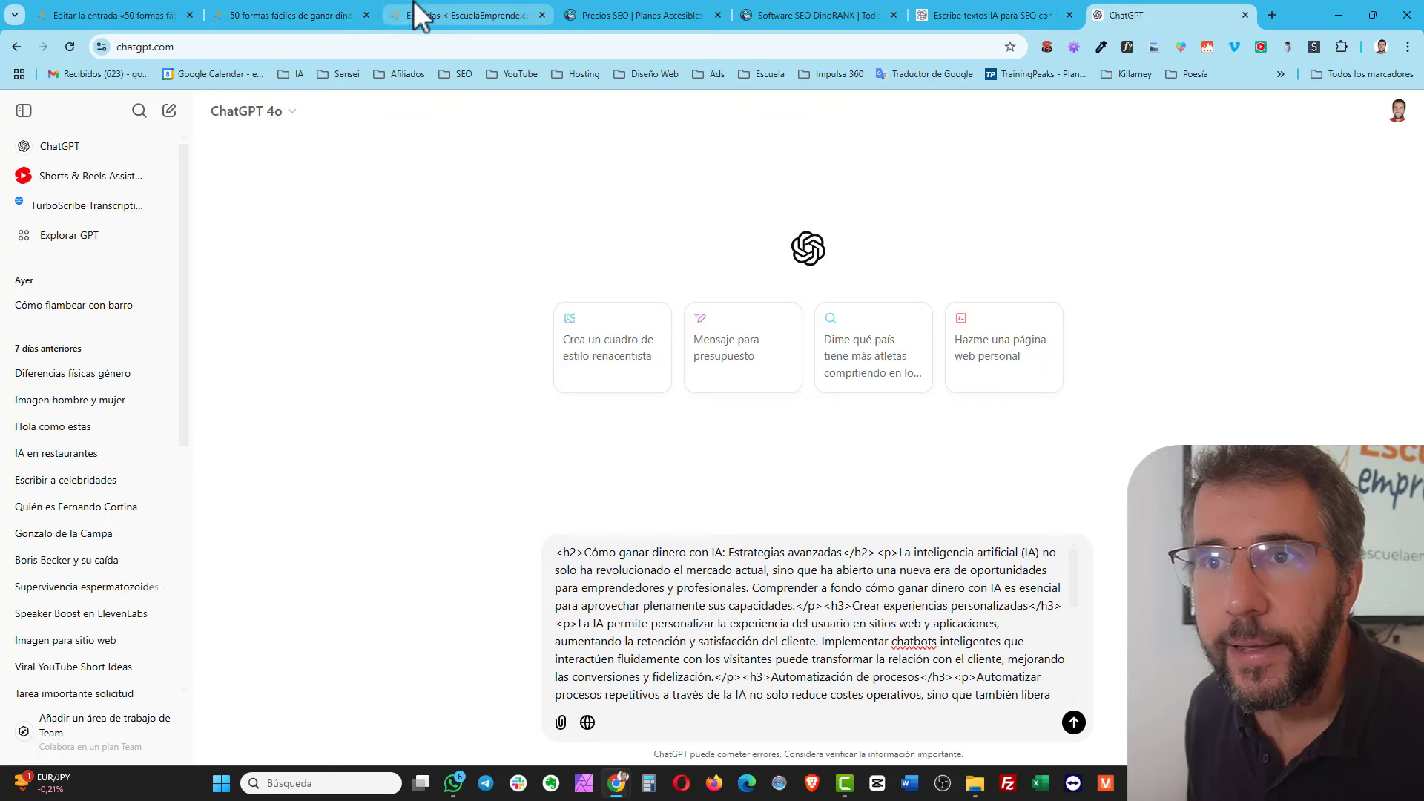
- Back in the WordPress editor, start generating complementary H2 content for the keyword "ia para ganar dinero" with Dino Plugin Curator
{"action": "left_click", "coordinate": [104, 15]}
{"action": "scroll", "coordinate": [812, 477], "scroll_direction": "down", "scroll_amount": 8}
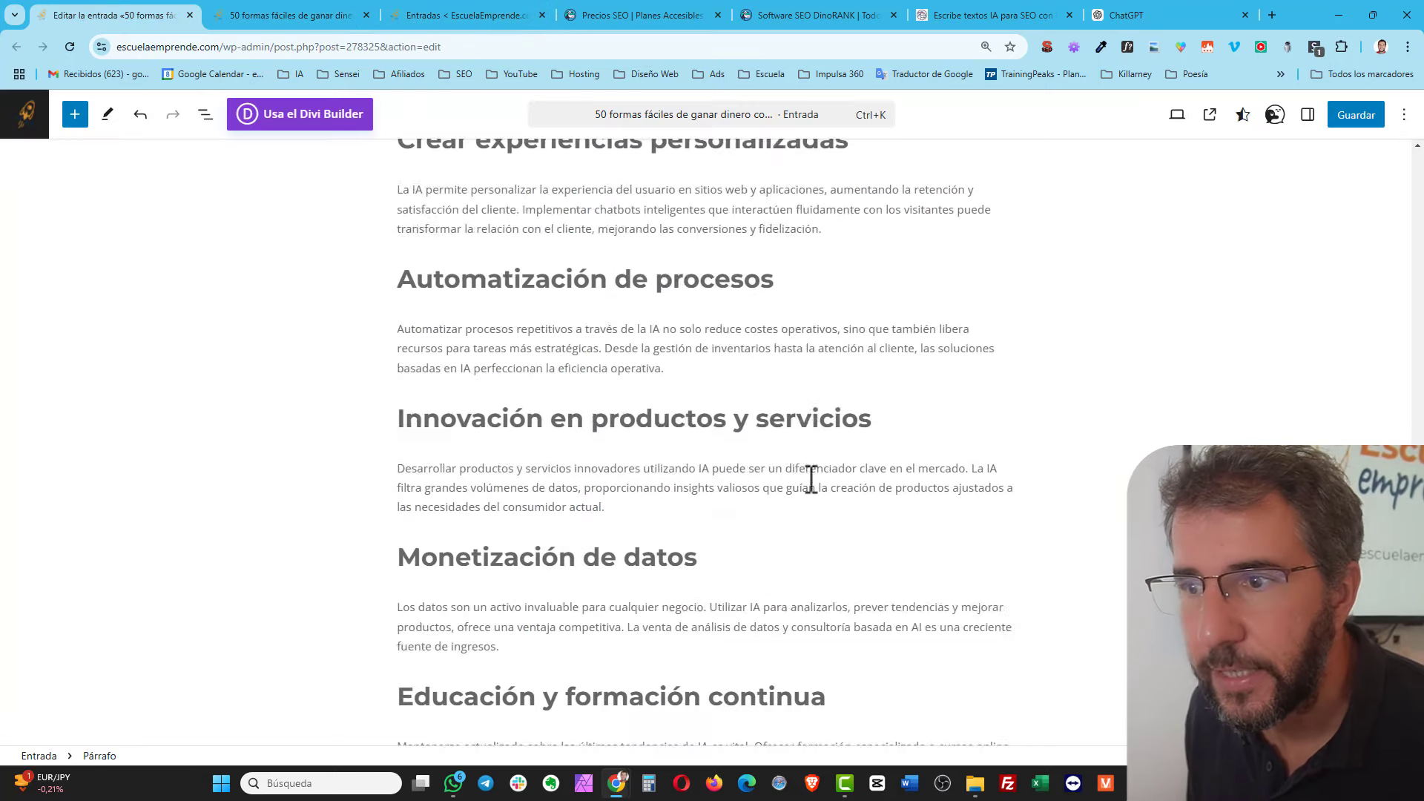
{"action": "scroll", "coordinate": [834, 486], "scroll_direction": "down", "scroll_amount": 10}
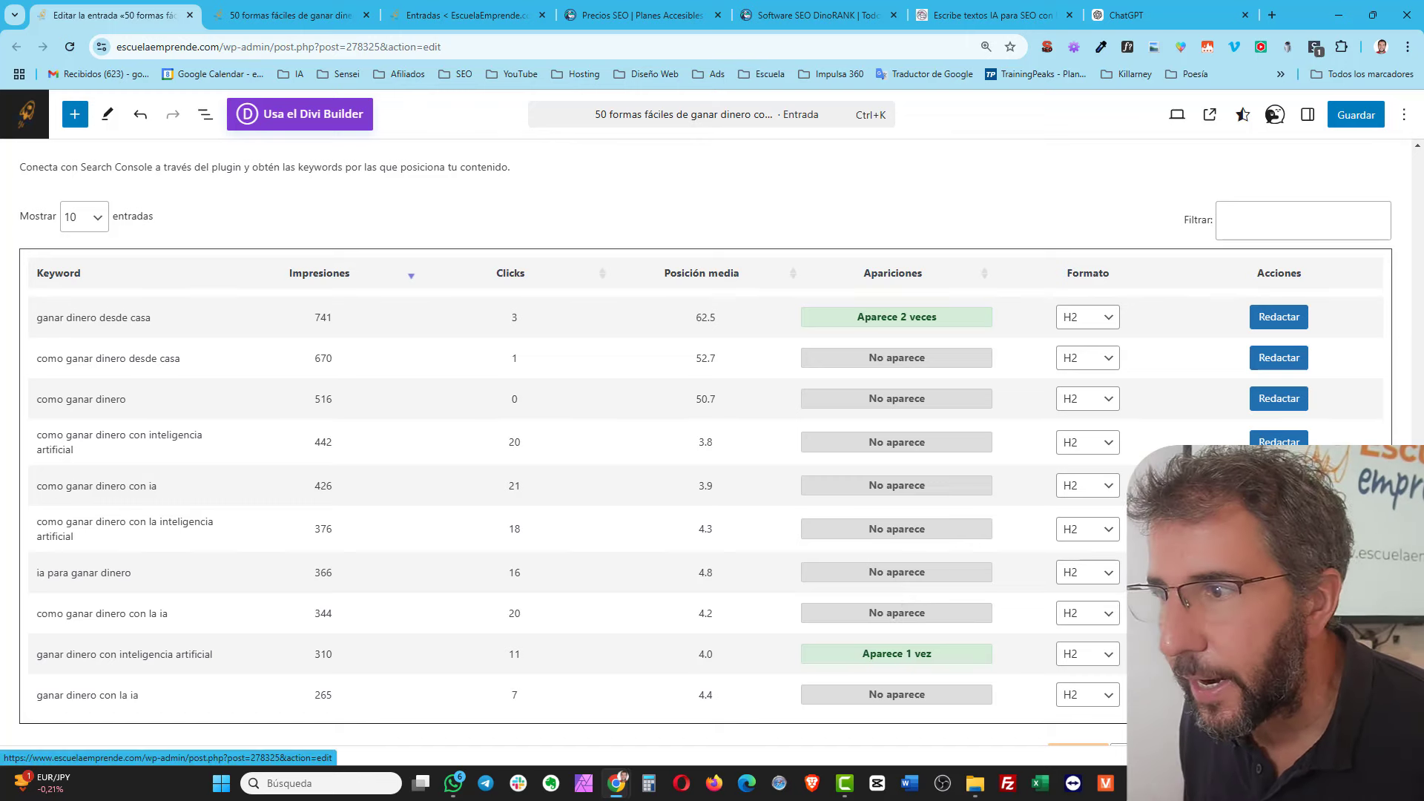
{"action": "left_click", "coordinate": [1279, 485]}
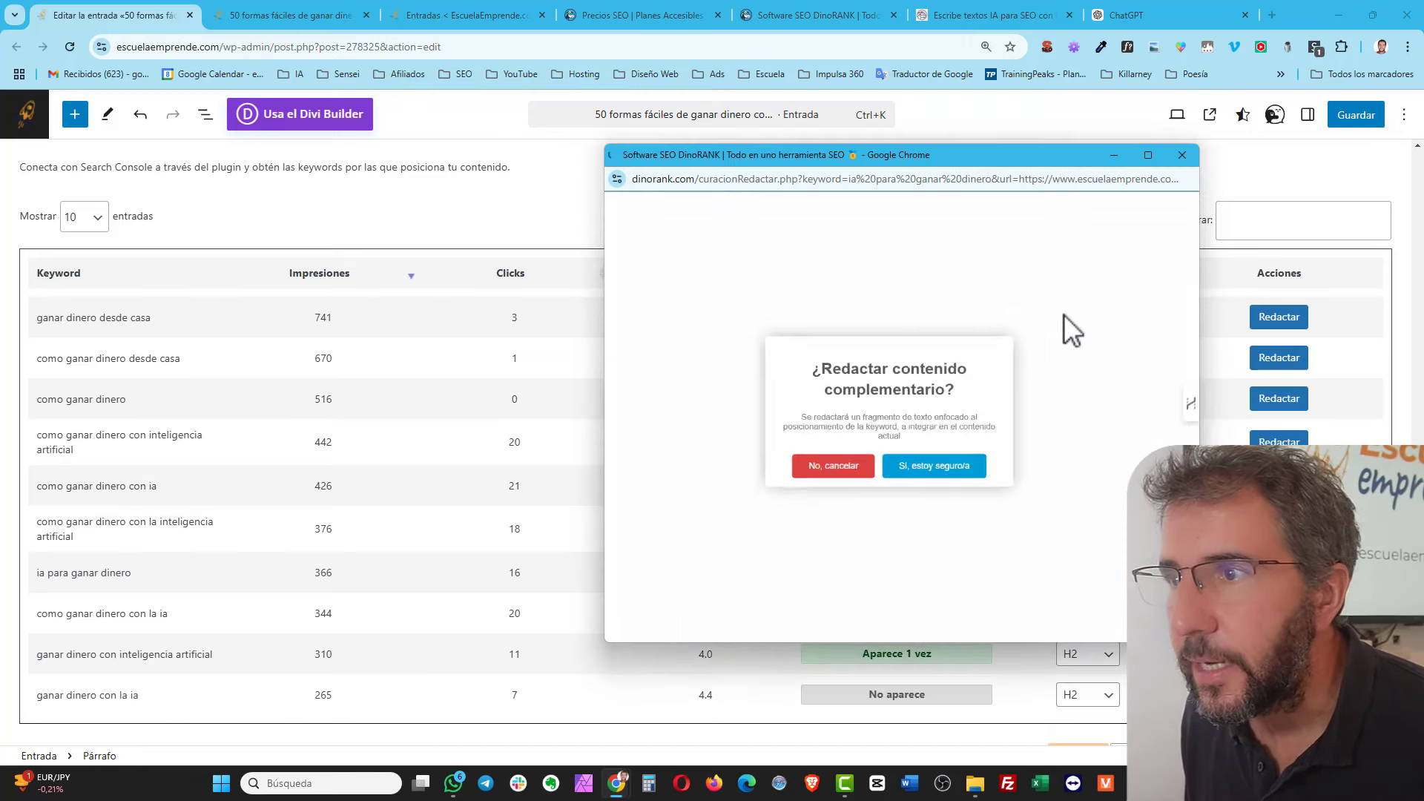
{"action": "left_click", "coordinate": [936, 480]}
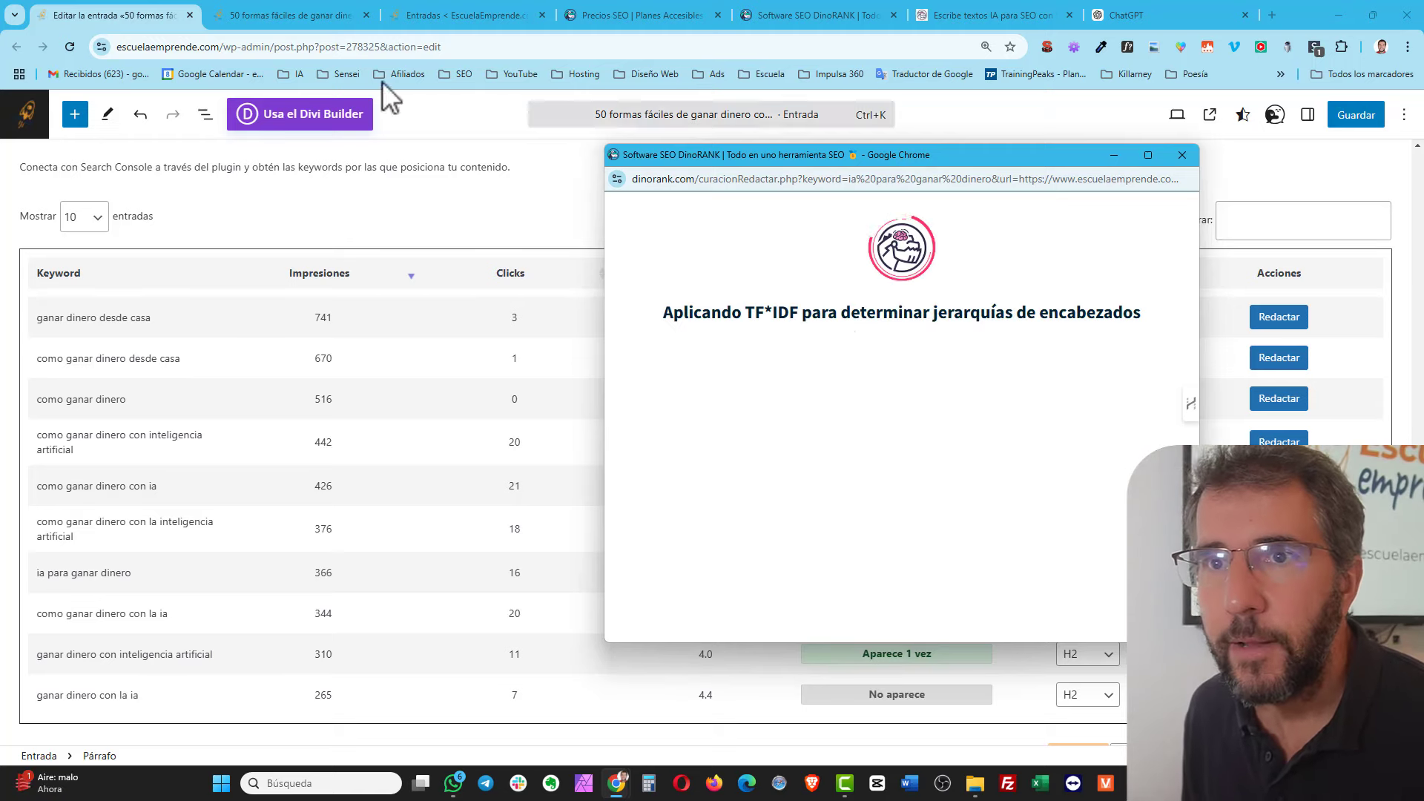
- Review the pasted "Cómo ganar dinero con IA: Estrategias avanzadas" section and its subheadings in the post
{"action": "left_click", "coordinate": [248, 14]}
{"action": "left_click", "coordinate": [156, 13]}
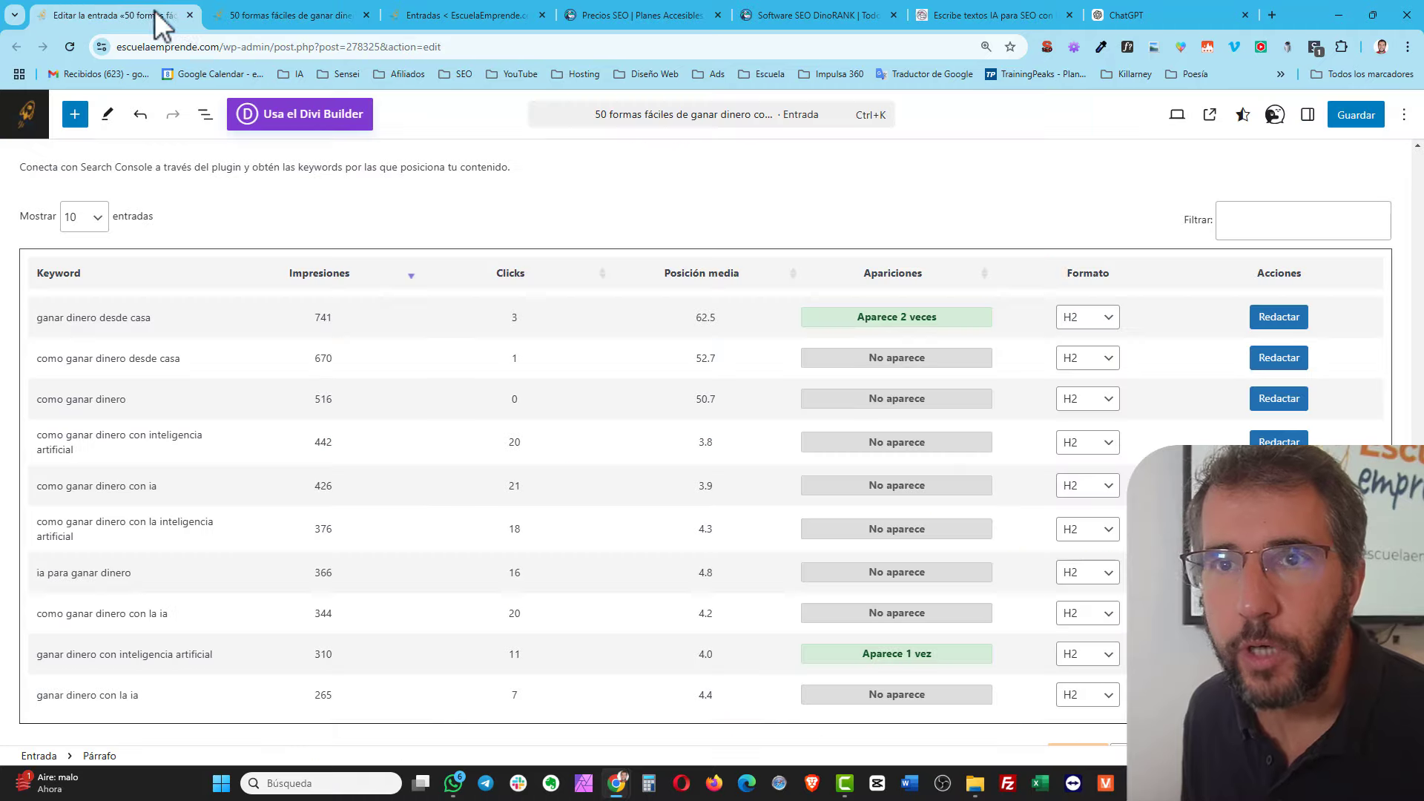
{"action": "scroll", "coordinate": [445, 349], "scroll_direction": "up", "scroll_amount": 15}
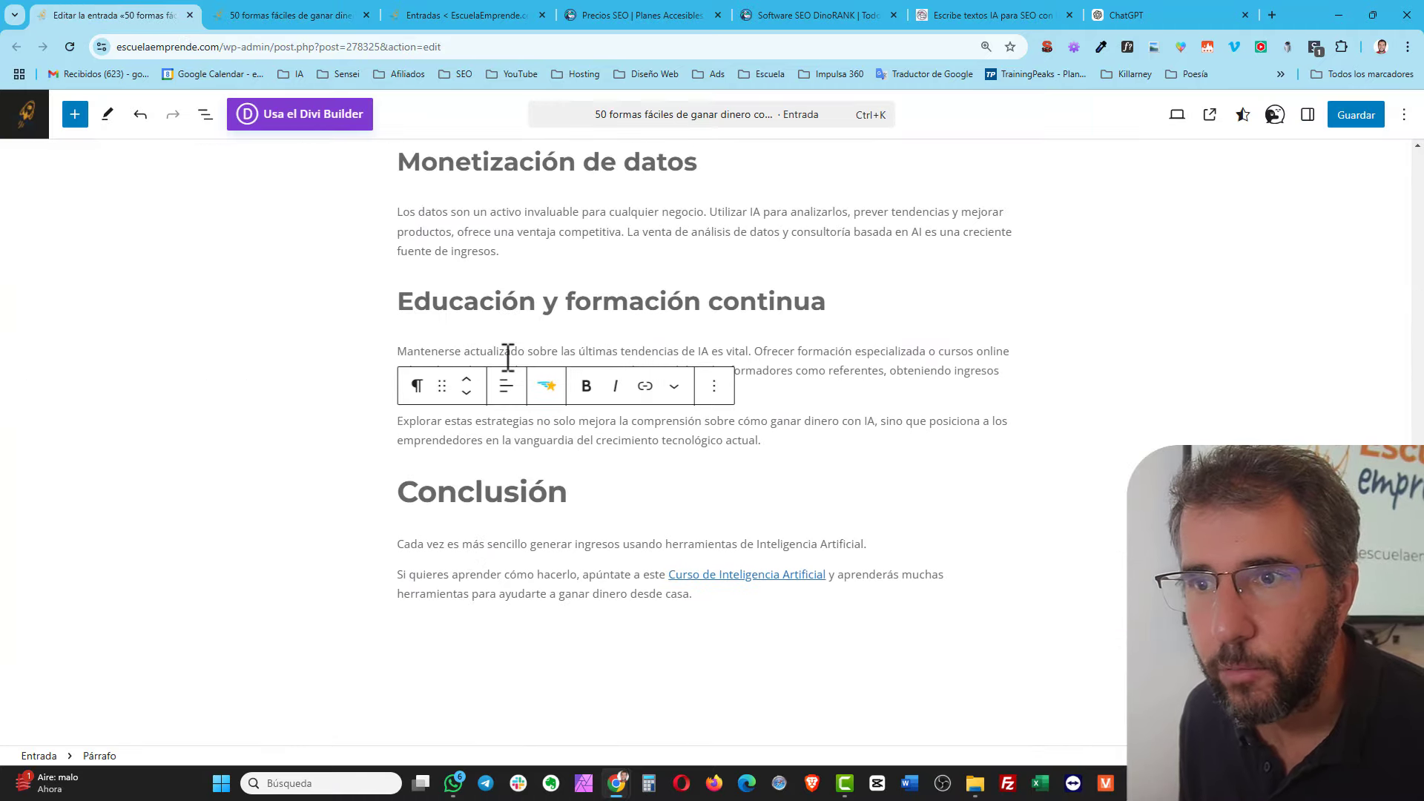
{"action": "scroll", "coordinate": [626, 331], "scroll_direction": "up", "scroll_amount": 3}
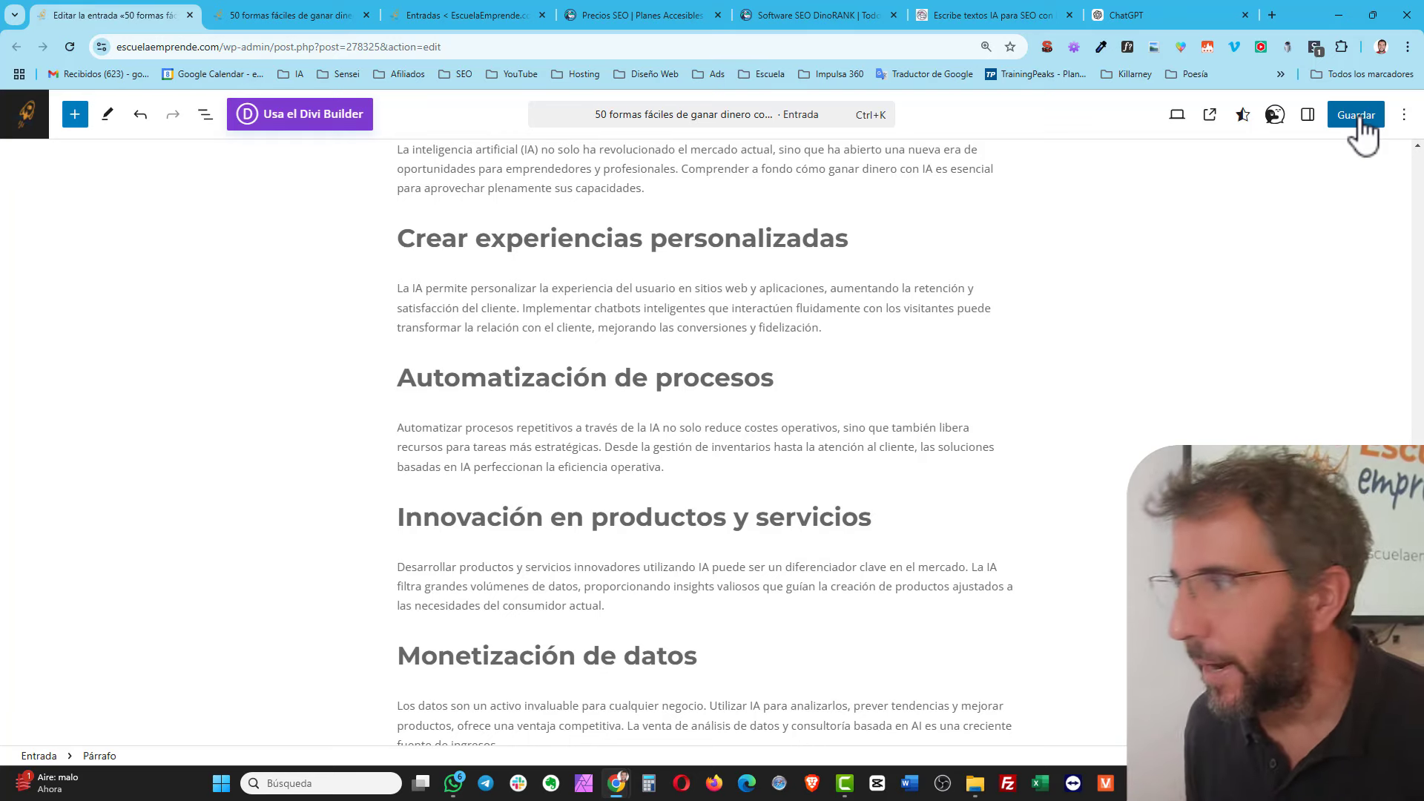
{"action": "scroll", "coordinate": [738, 329], "scroll_direction": "up", "scroll_amount": 2}
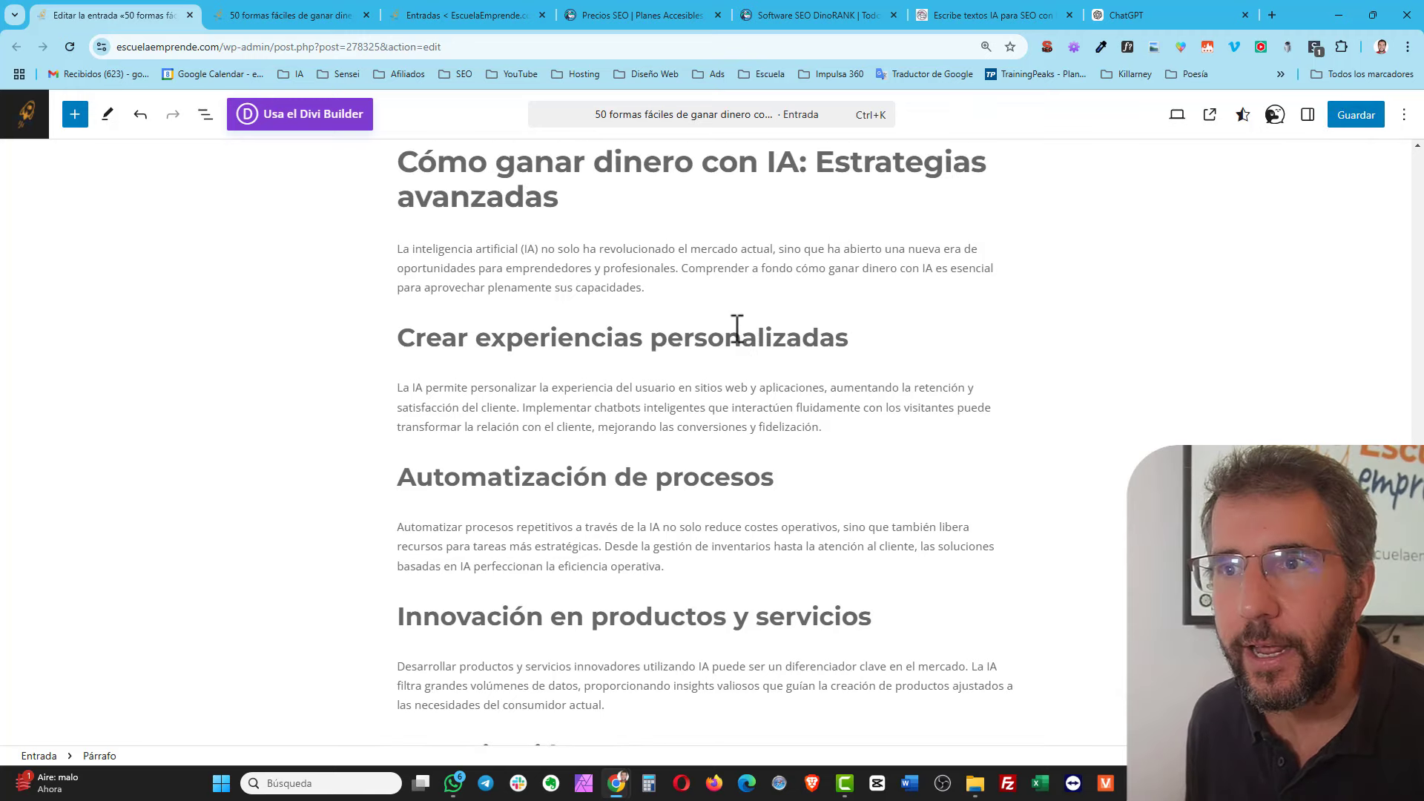